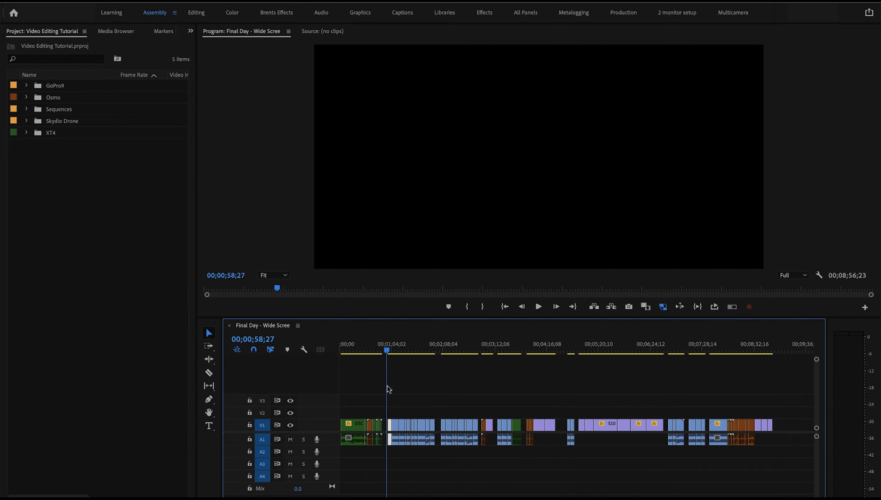
- Scrub through the Final Day sequence to review the rough-cut motorcycle footage at several points
drag(600, 344, 653, 345)
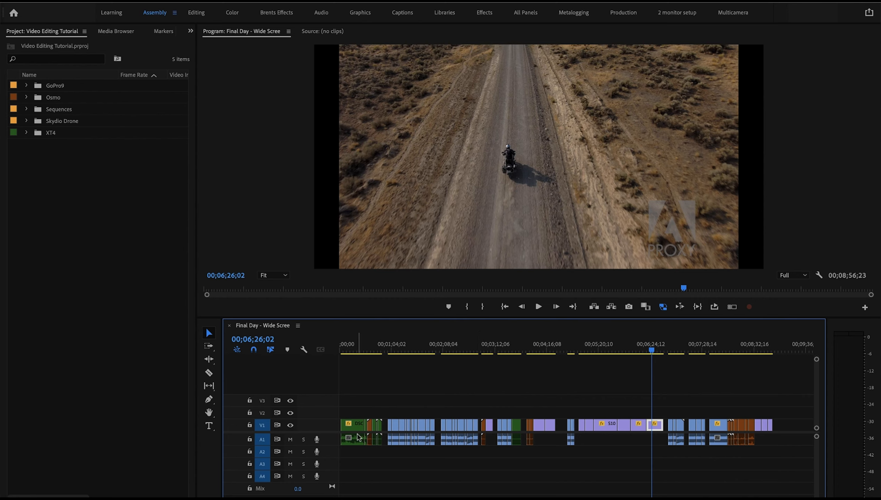
drag(415, 339, 444, 339)
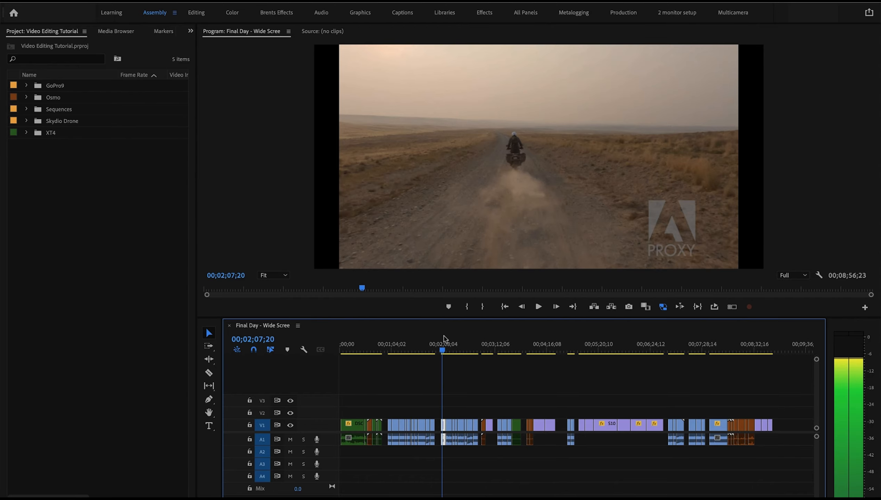
drag(443, 339, 666, 348)
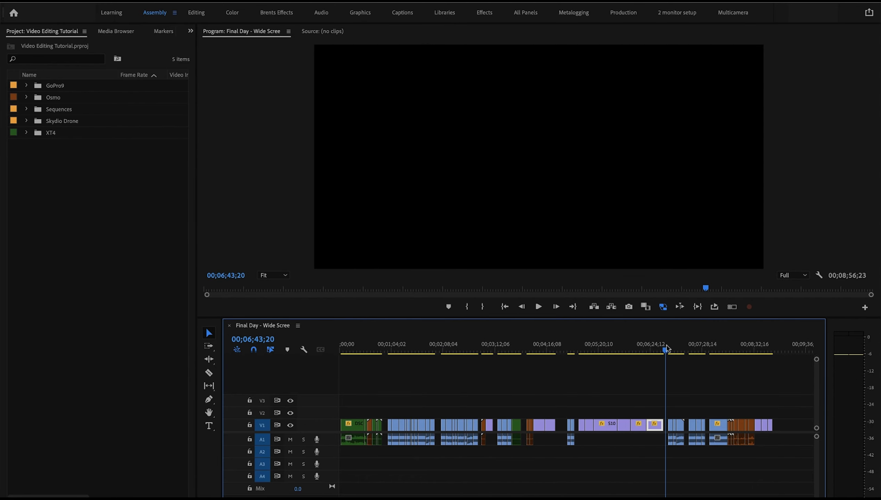
drag(348, 348, 419, 350)
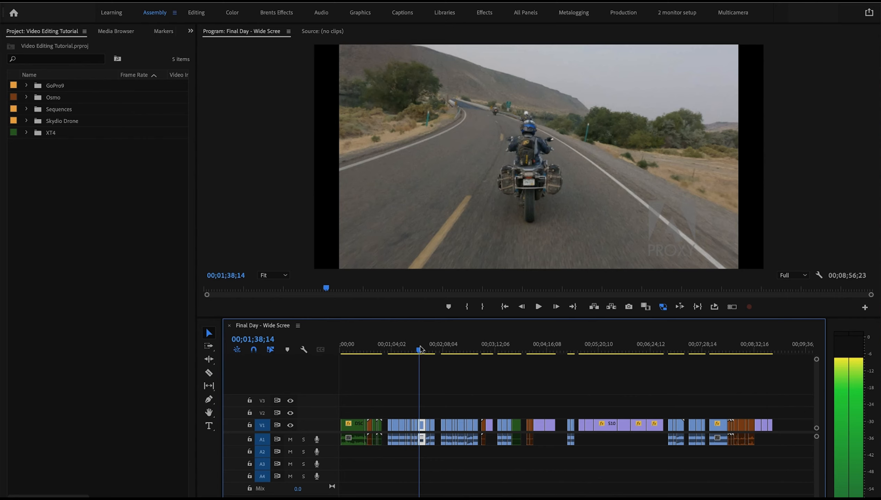
drag(420, 349, 420, 349)
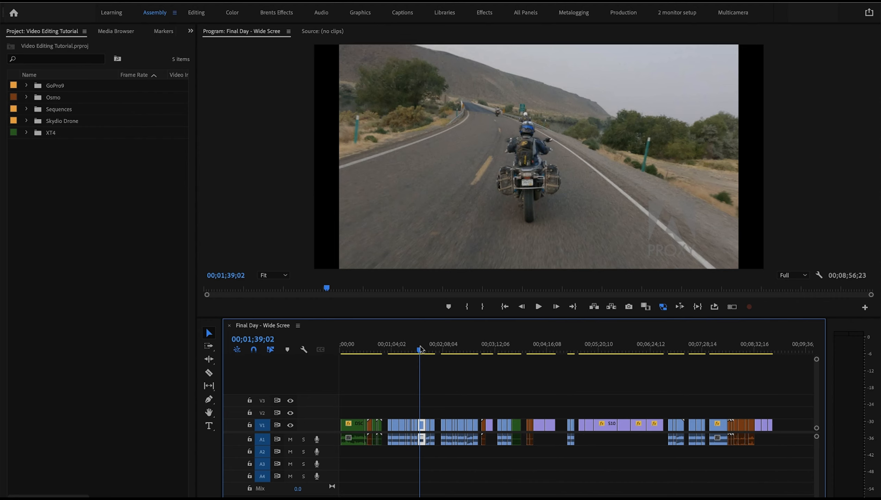
- Switch to Chrome and bring up the Epidemic Sound featured music page
key(super+Tab)
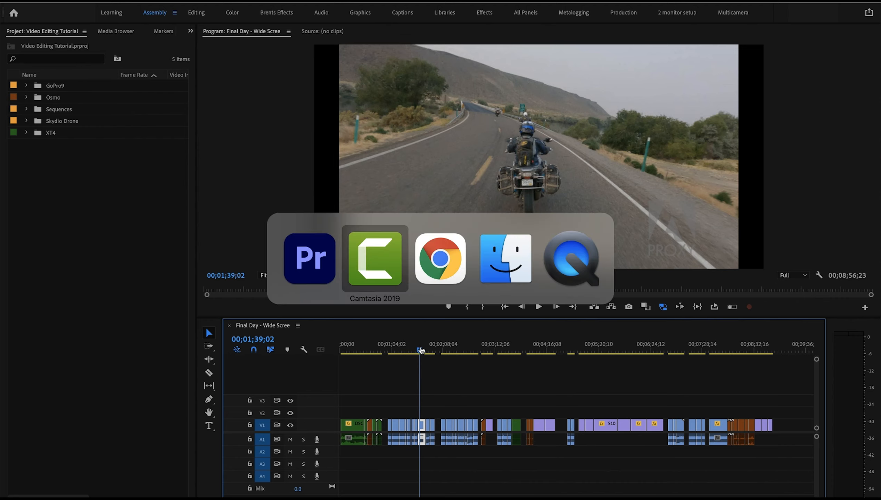
key(super+Tab)
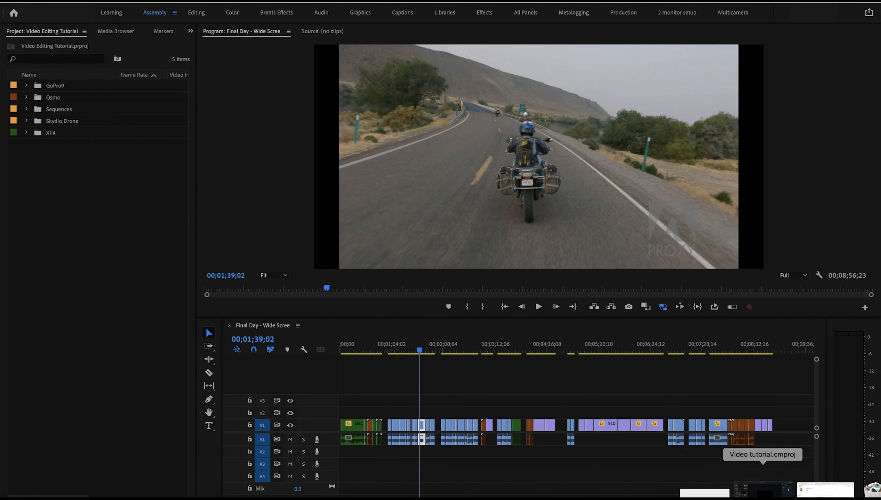
click(825, 489)
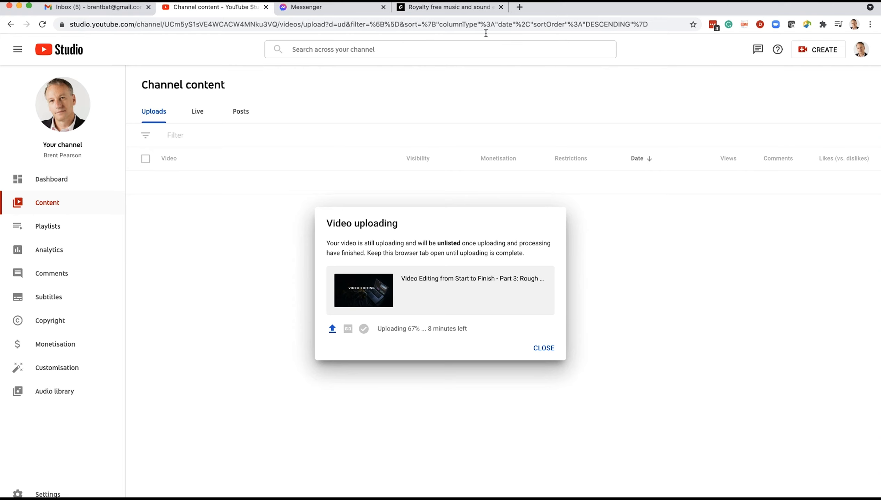
click(461, 8)
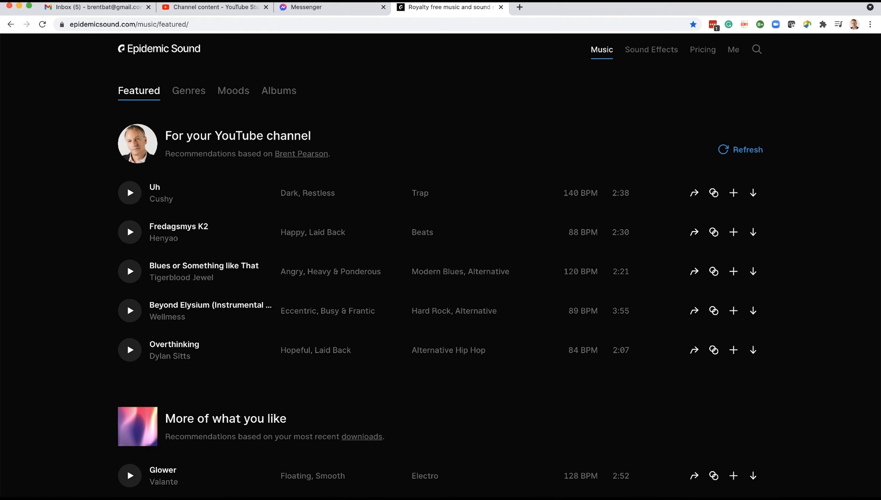
- Check the Epidemic Sound subscription pricing and preview the recommended track "Add It Up" on the featured music page
click(697, 54)
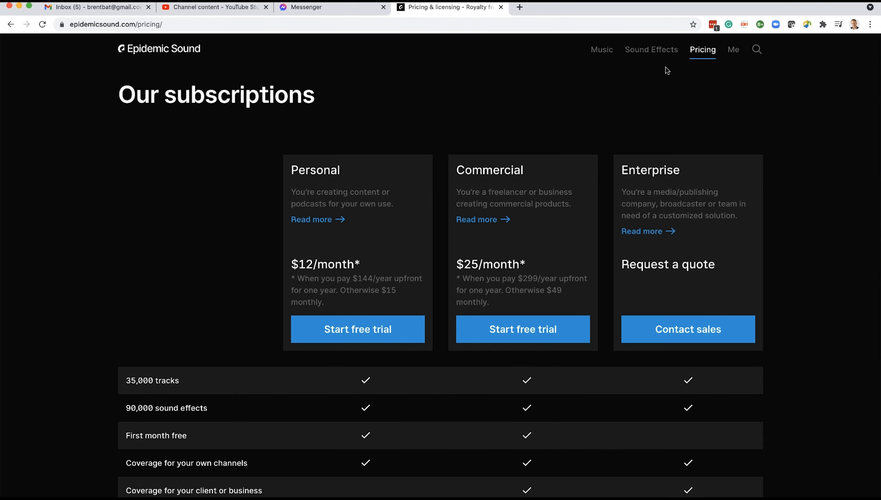
click(607, 55)
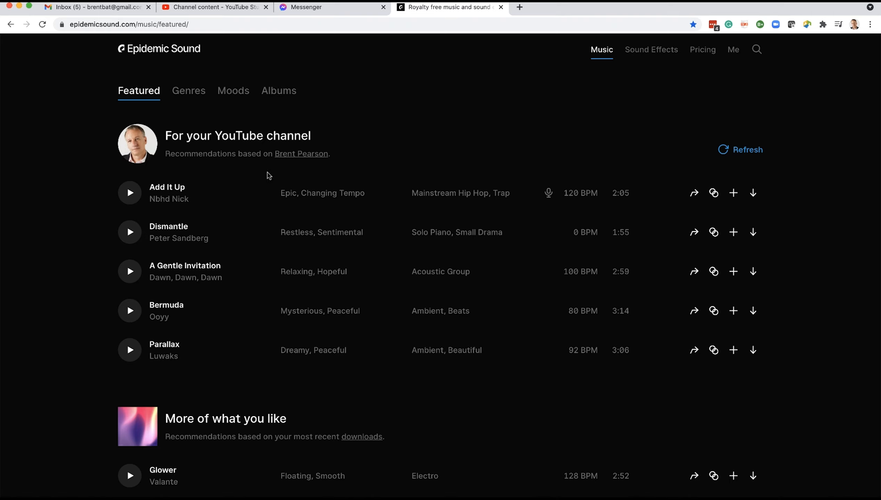
click(132, 195)
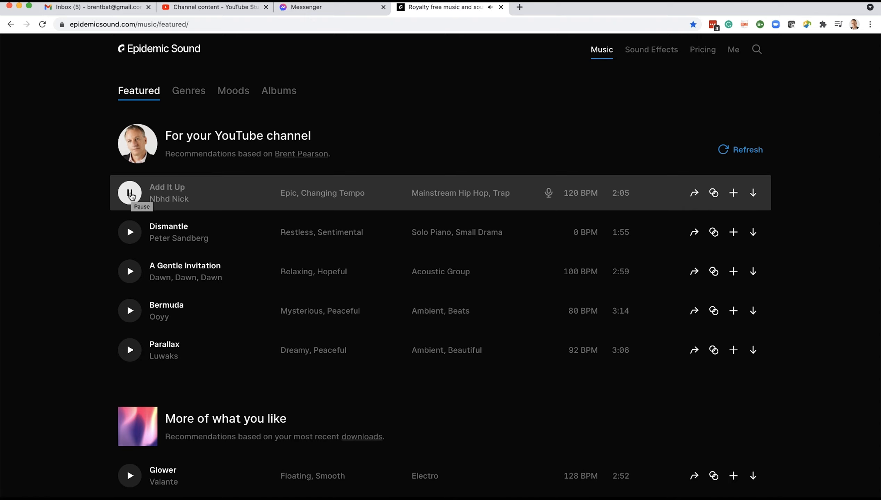
click(131, 194)
- Preview the recommended track "Dismantle" and add it to the "Adventure music" playlist
click(130, 232)
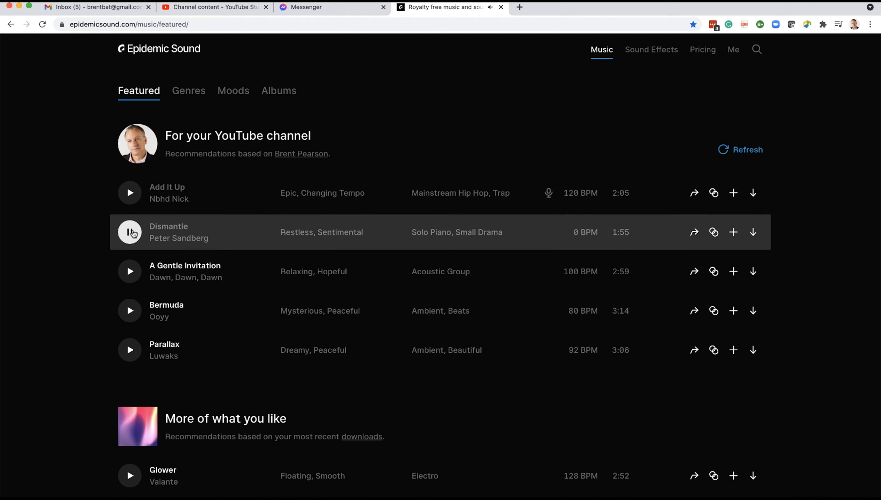
click(132, 234)
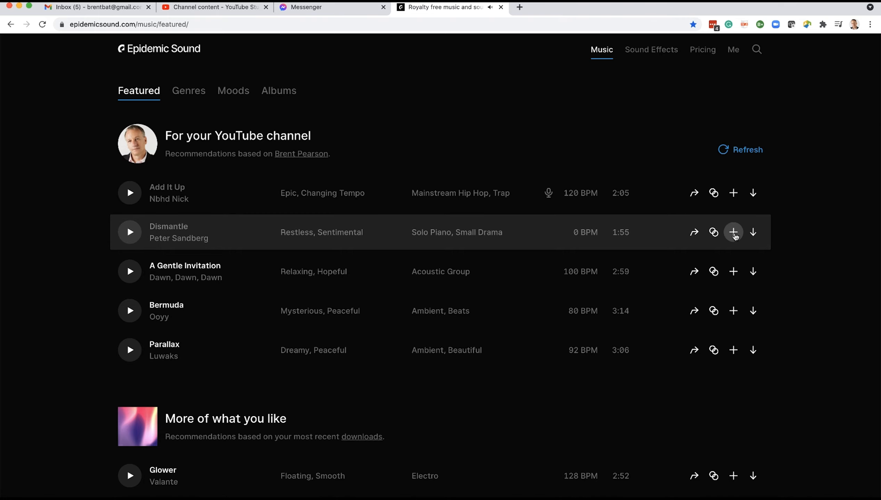
click(733, 232)
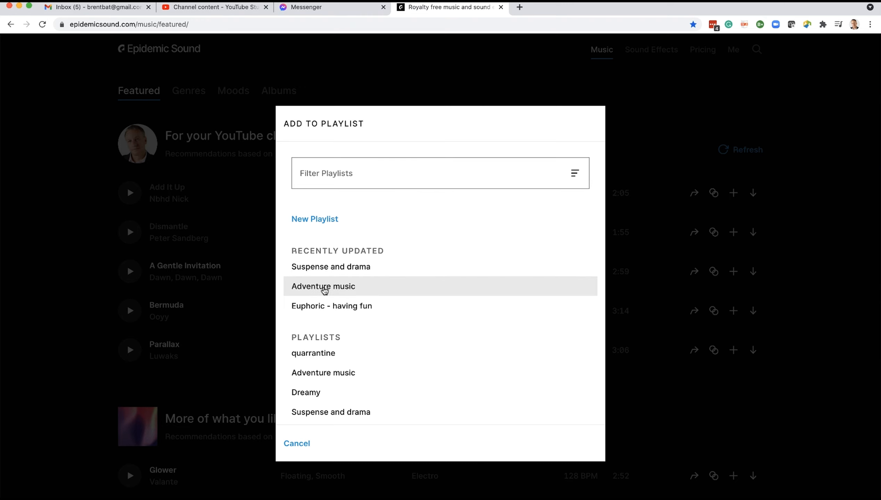
click(324, 287)
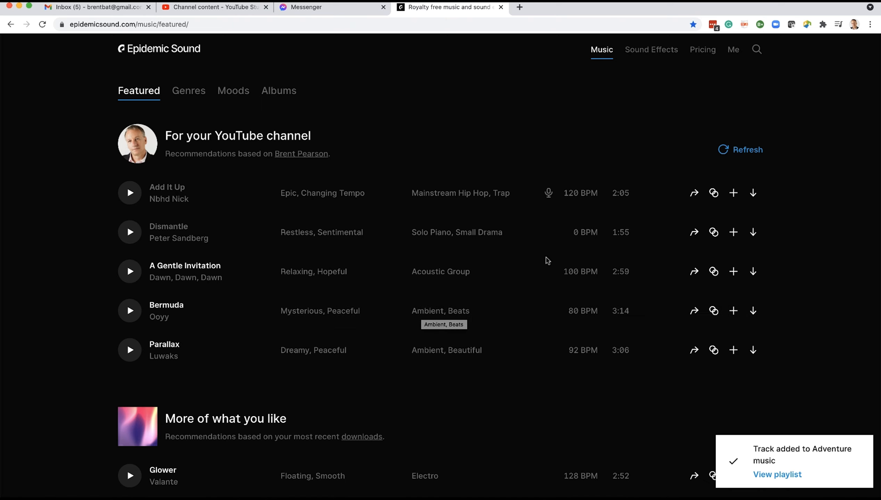
- Look through the tracks saved in the "Adventure music", "Suspense and drama" and "Euphoric - having fun" playlists
click(735, 52)
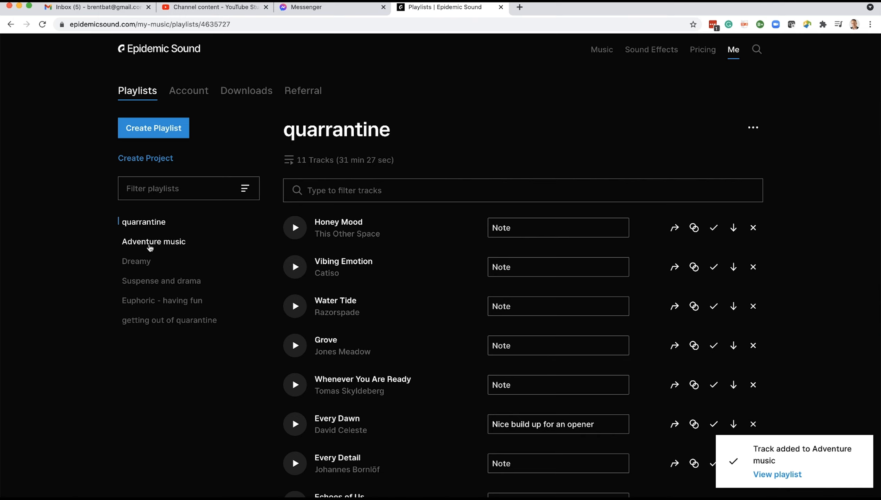
click(150, 244)
scroll(391, 263, down, 3)
scroll(390, 263, down, 8)
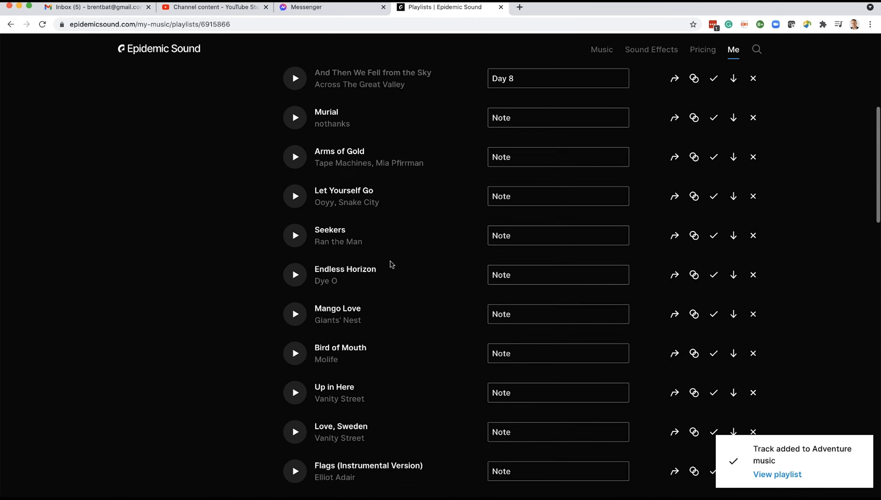
scroll(390, 262, up, 10)
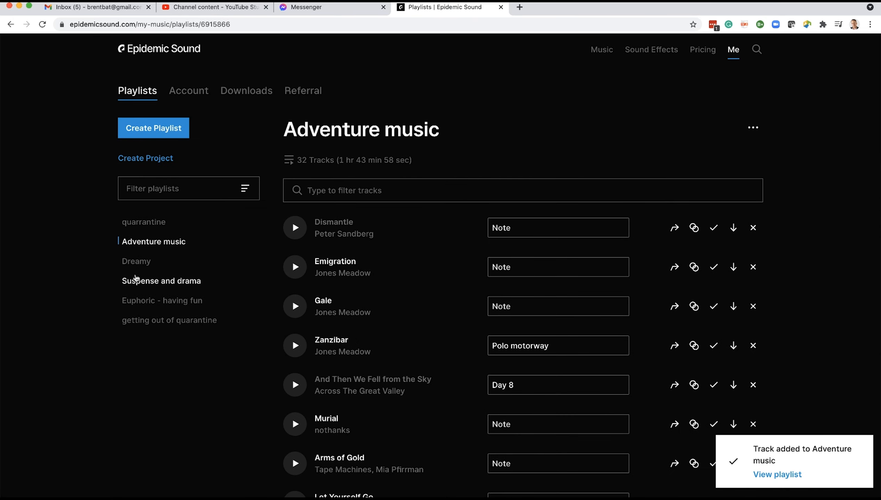
click(142, 281)
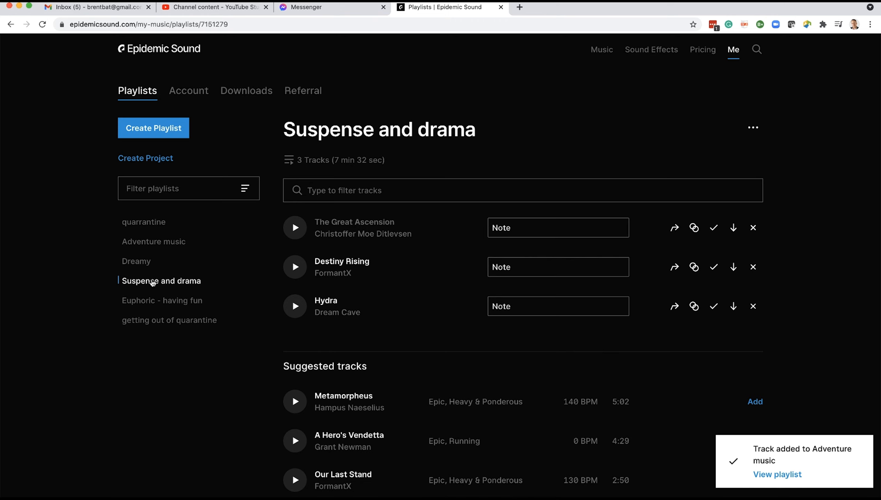
click(157, 302)
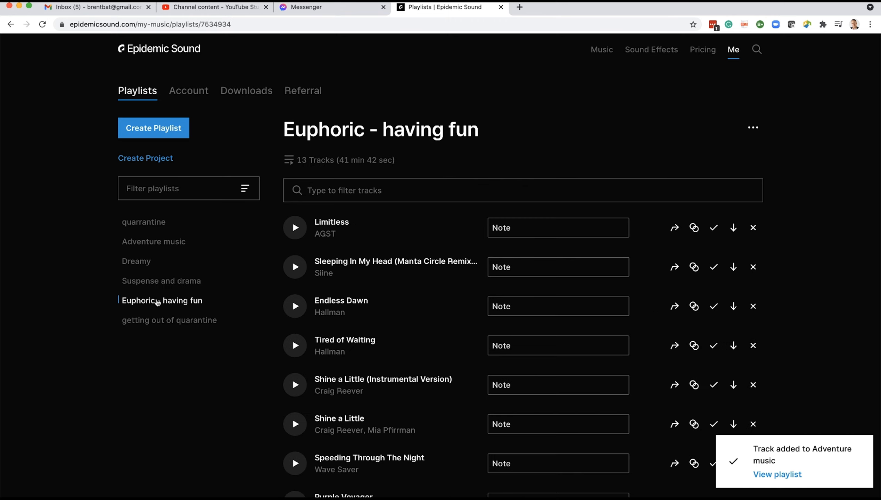
click(153, 242)
click(147, 283)
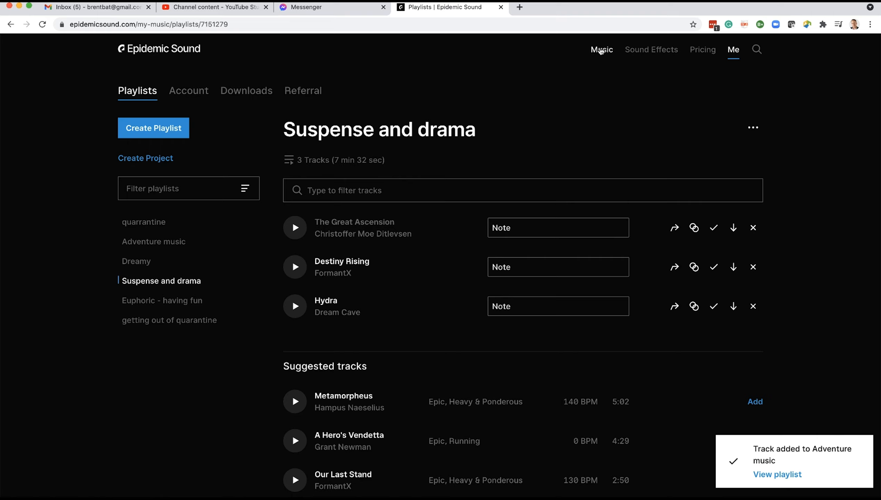
- Browse the featured music recommendations and the music genre categories
click(600, 51)
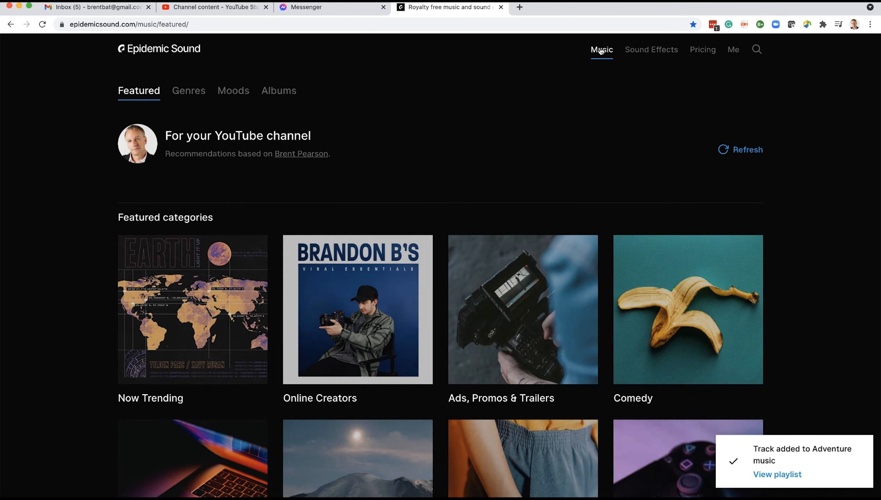
scroll(270, 210, down, 5)
scroll(270, 209, up, 5)
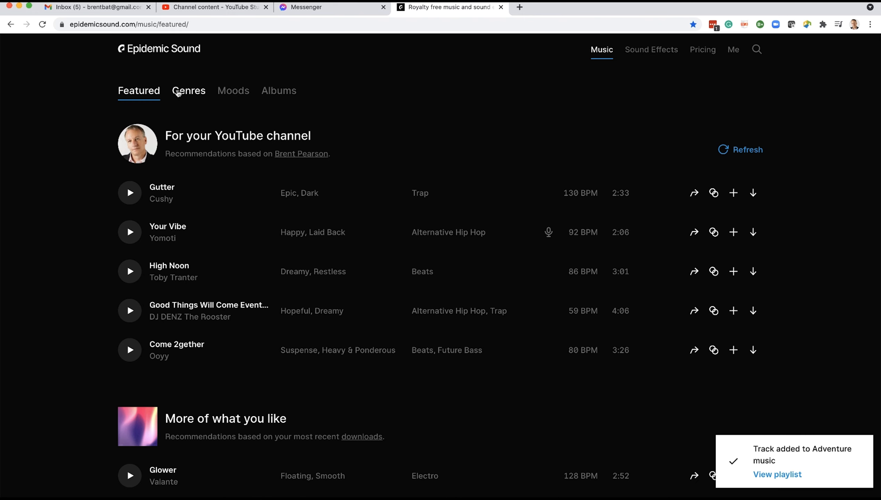
click(189, 92)
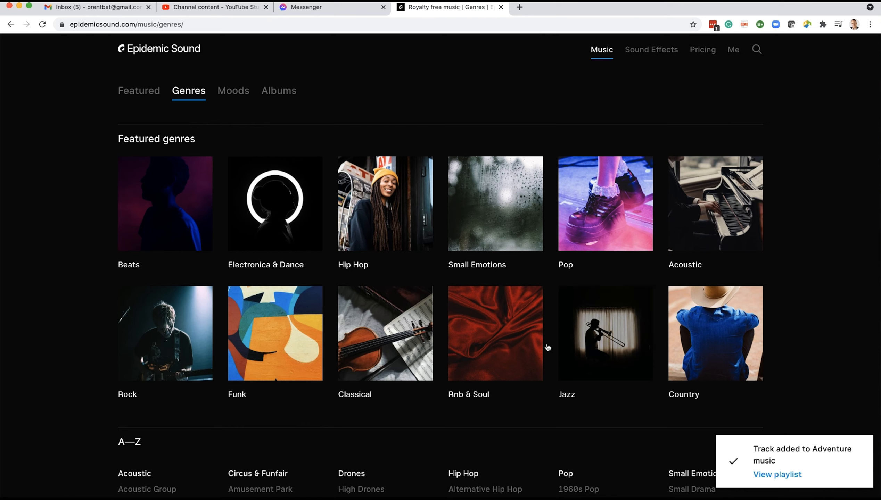
- Open the Epic mood category and filter its tracks by the additional mood Euphoric
click(237, 95)
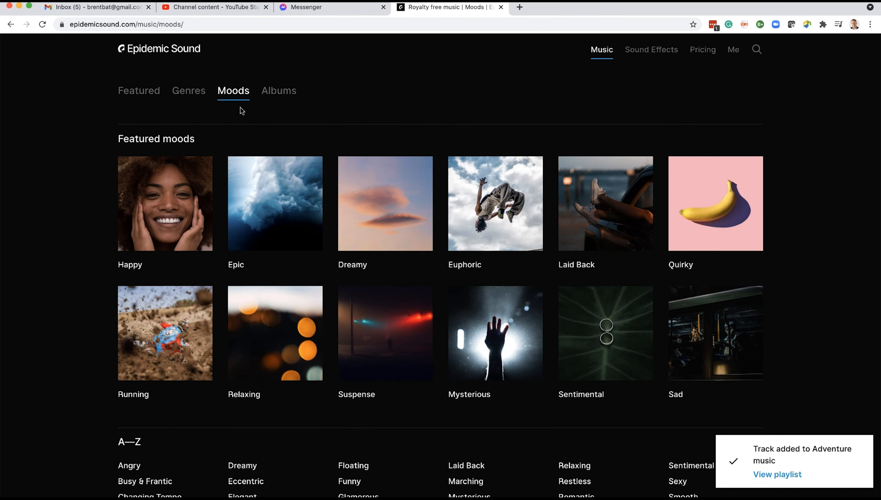
click(264, 222)
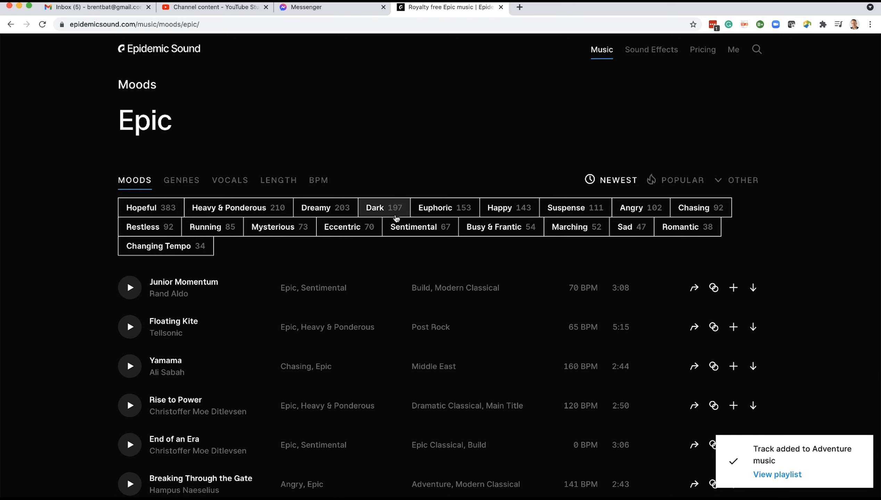
click(448, 207)
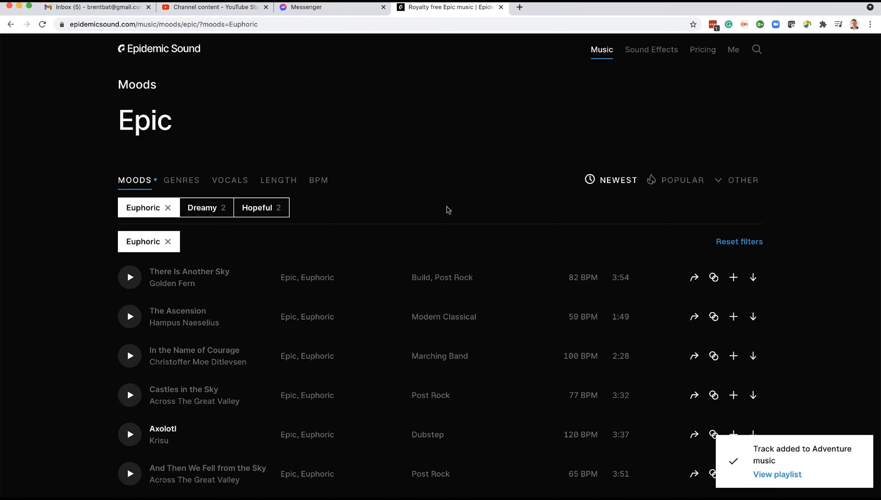
scroll(393, 208, down, 2)
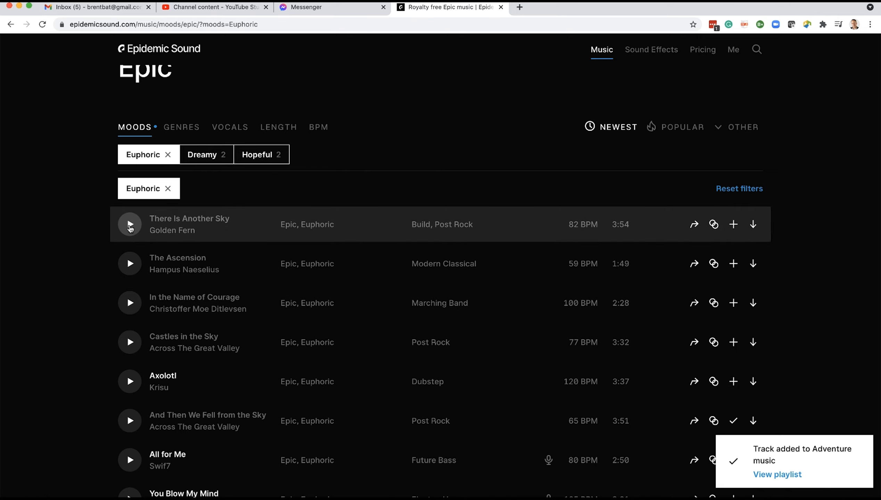
- Preview "There Is Another Sky", skipping ahead to about 1:09 and about 1:29
click(130, 226)
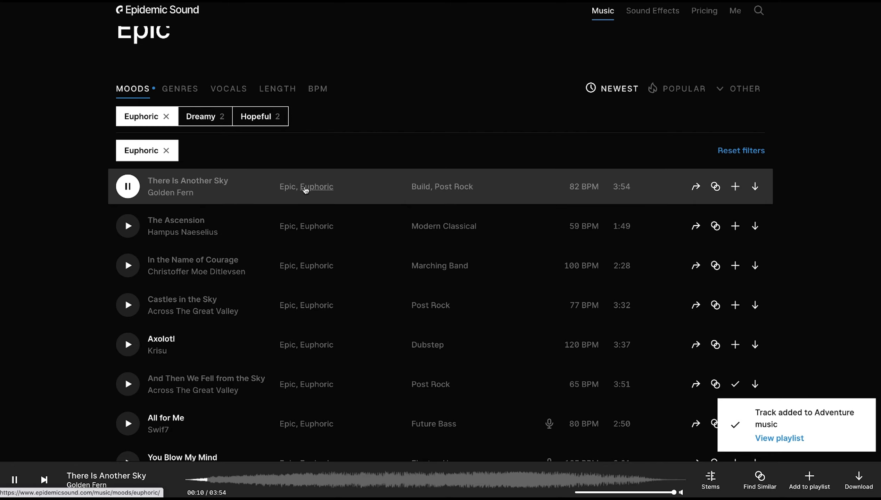
click(330, 480)
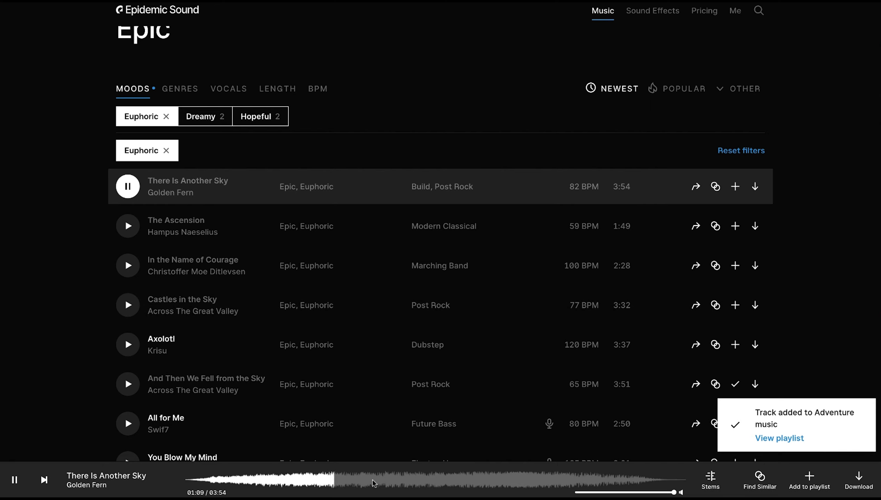
click(373, 484)
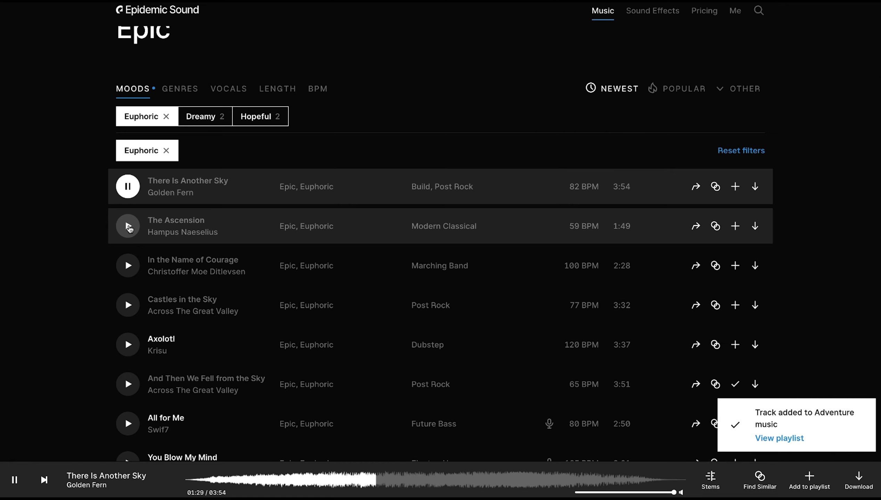
- Preview "The Ascension" from about 0:43, plus the openings of "In the Name of Courage" and "Castles in the Sky"
click(128, 226)
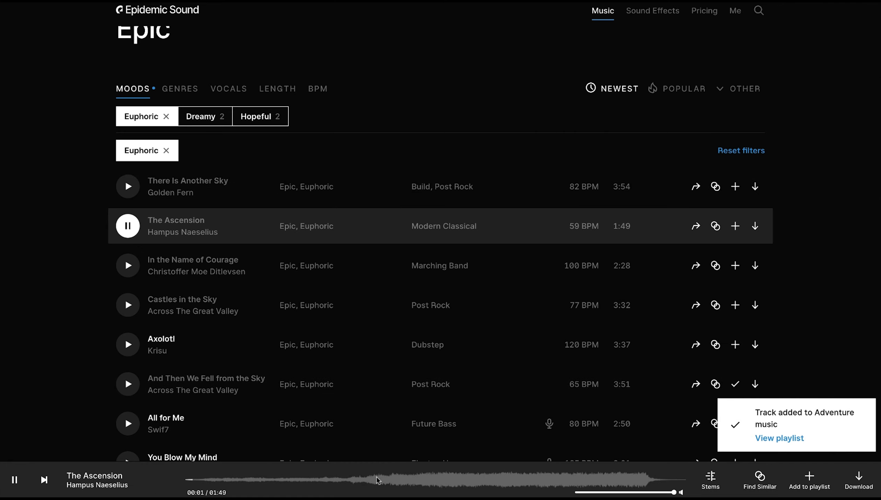
click(377, 480)
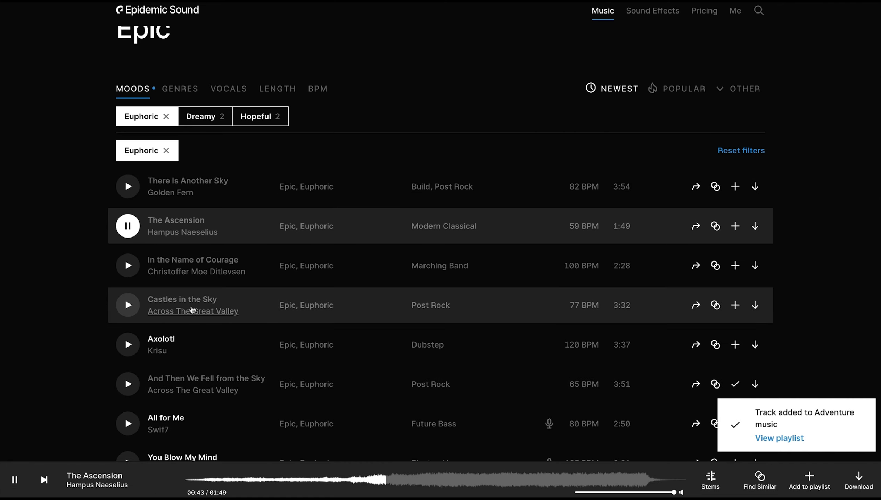
click(135, 272)
click(128, 305)
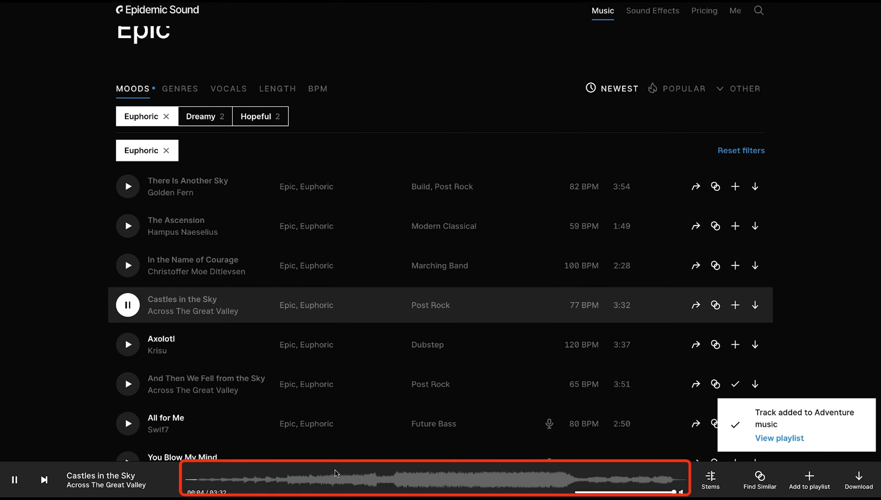
- Preview "Castles in the Sky" from further into the track and add it to the Adventure music playlist
key(XF86AudioRaiseVolume)
key(XF86AudioRaiseVolume)
drag(246, 480, 299, 482)
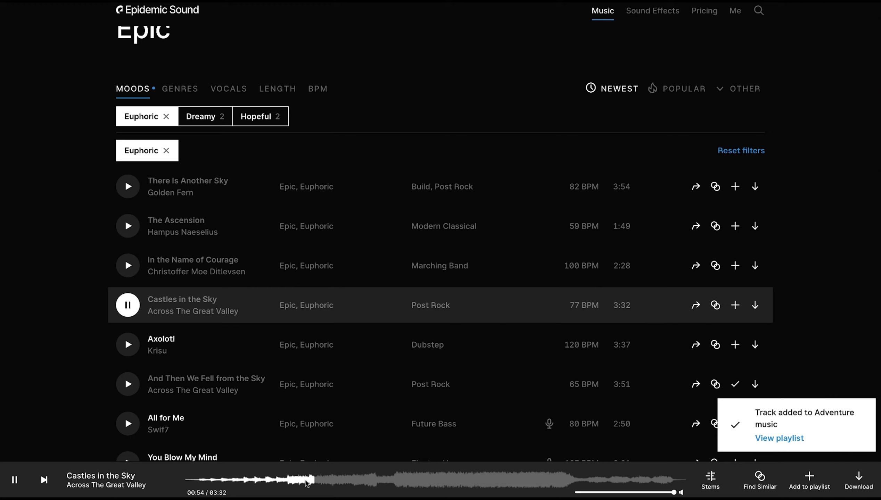
click(733, 305)
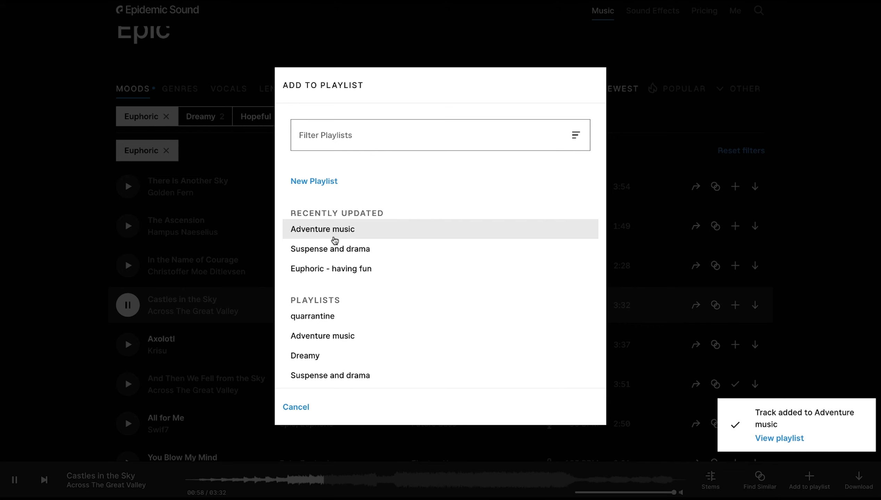
click(334, 234)
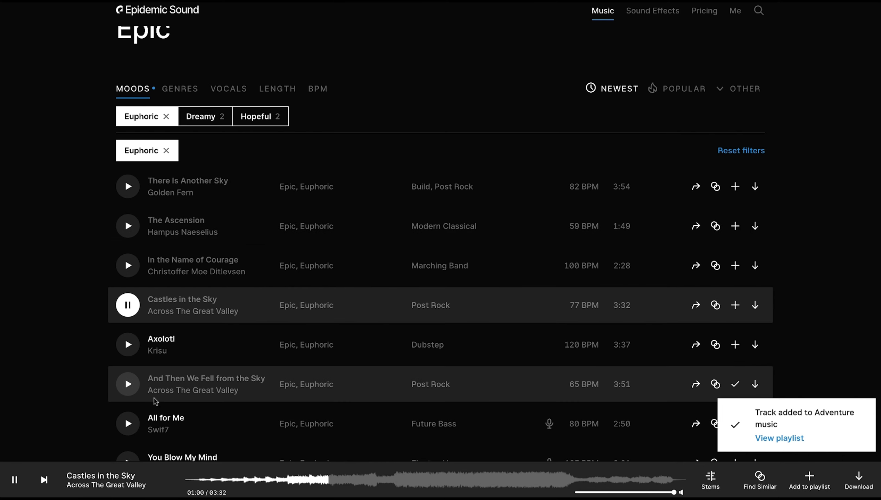
- Preview "And Then We Fell from the Sky", skipping ahead through its quiet opening, build-up and loud section
scroll(157, 341, down, 2)
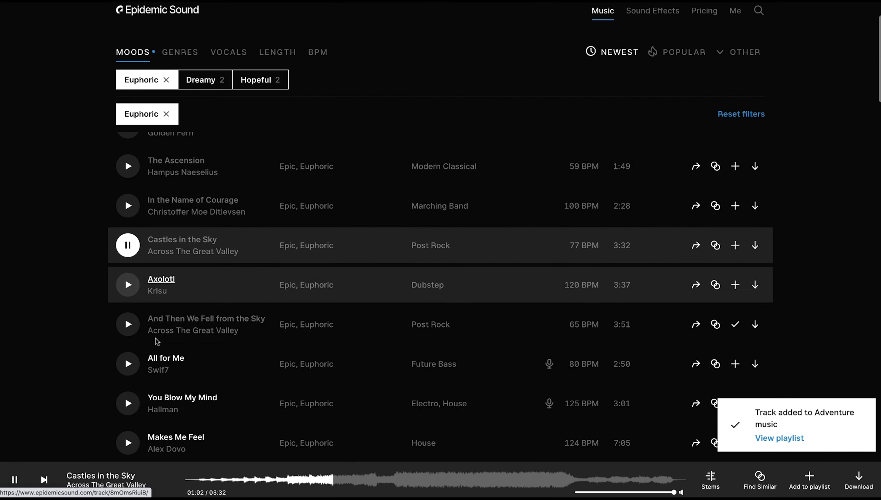
click(128, 324)
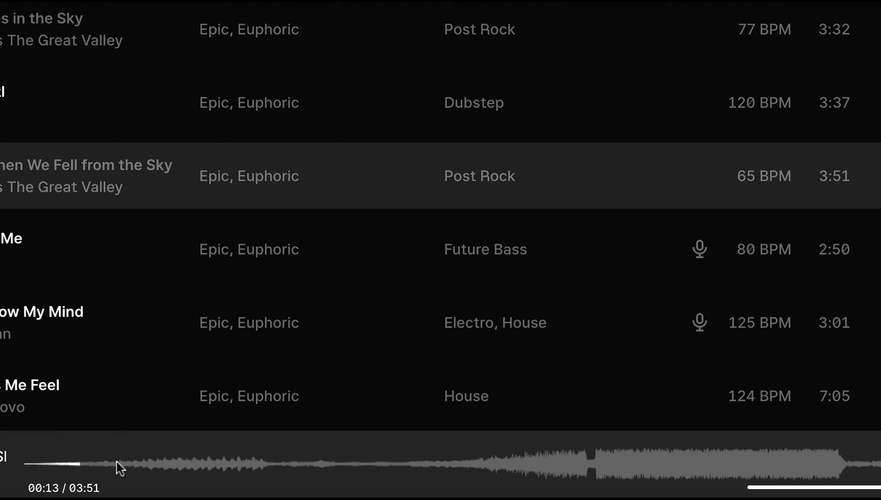
click(146, 461)
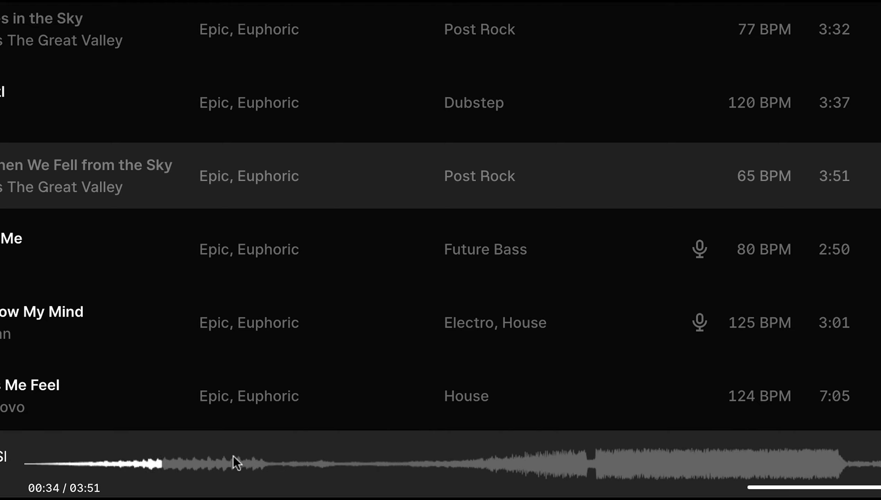
click(269, 463)
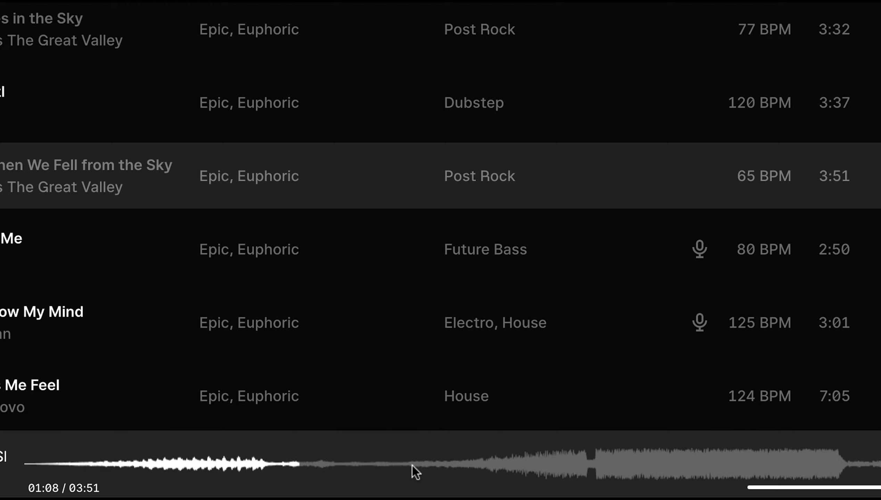
click(463, 466)
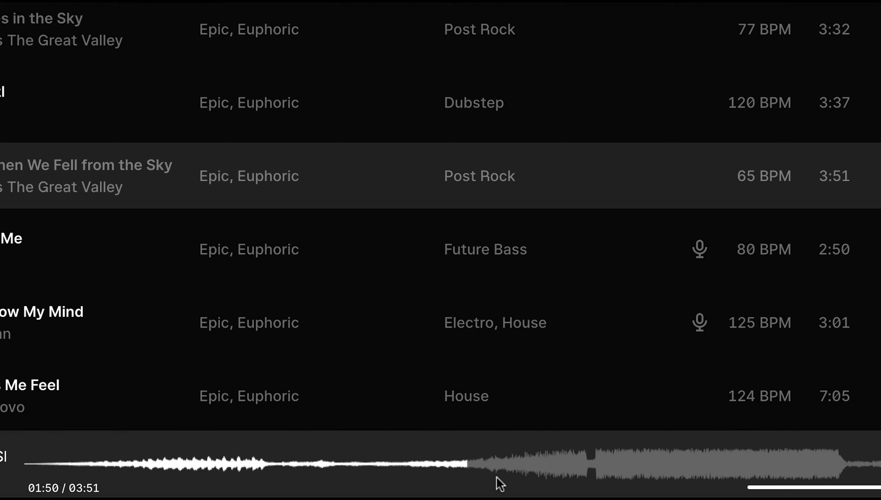
click(515, 466)
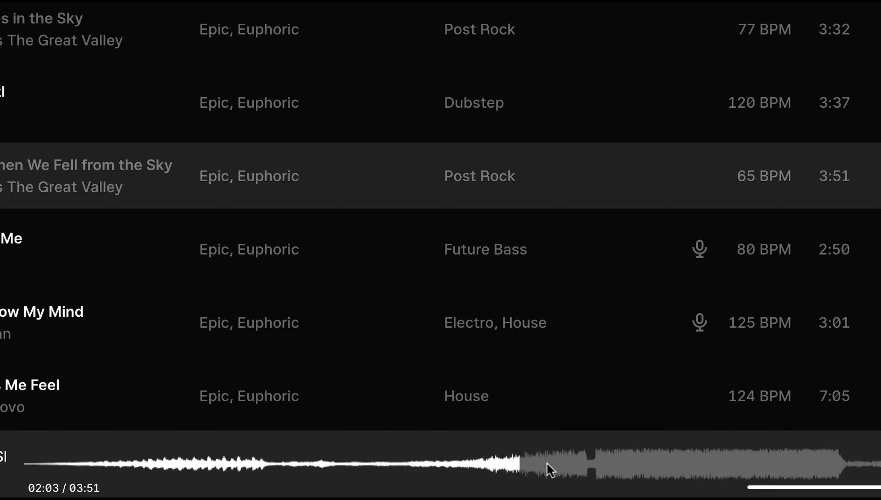
click(563, 462)
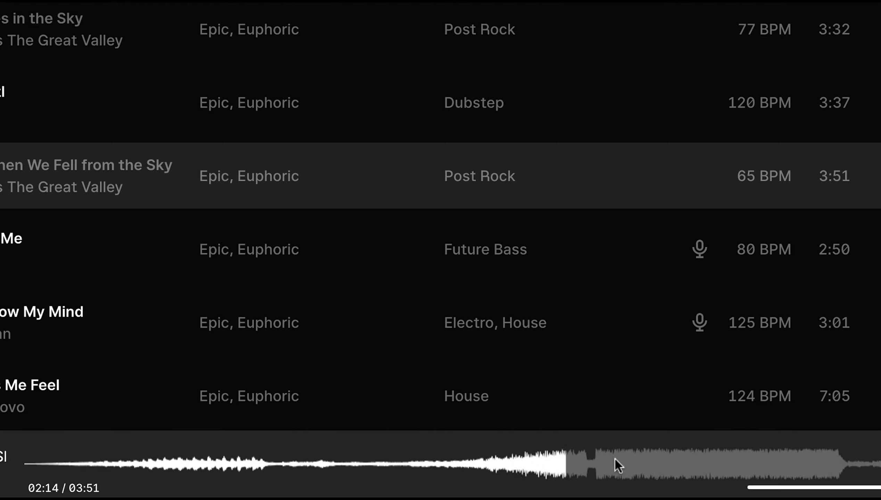
click(611, 461)
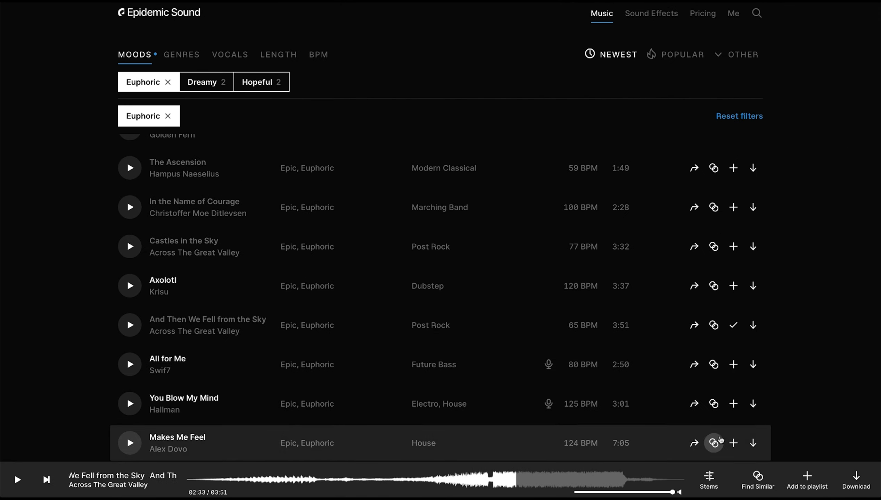
- Download the full mix of "And Then We Fell from the Sky" as an mp3
click(856, 479)
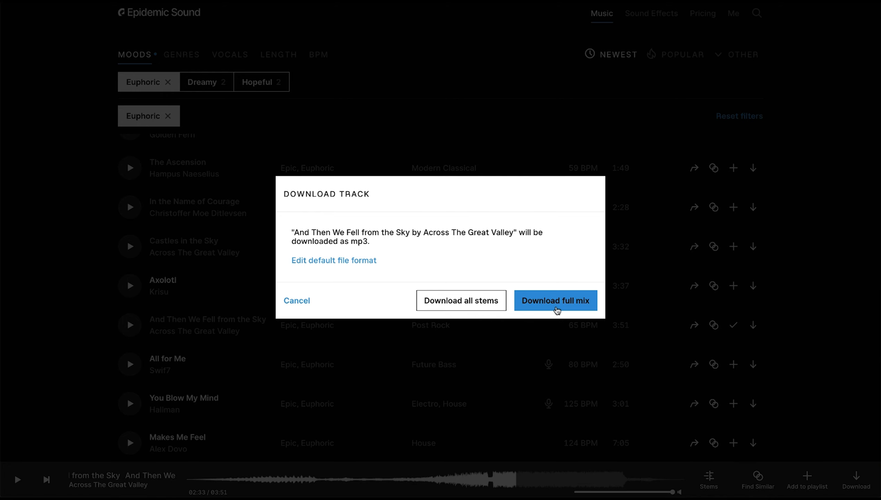
click(555, 301)
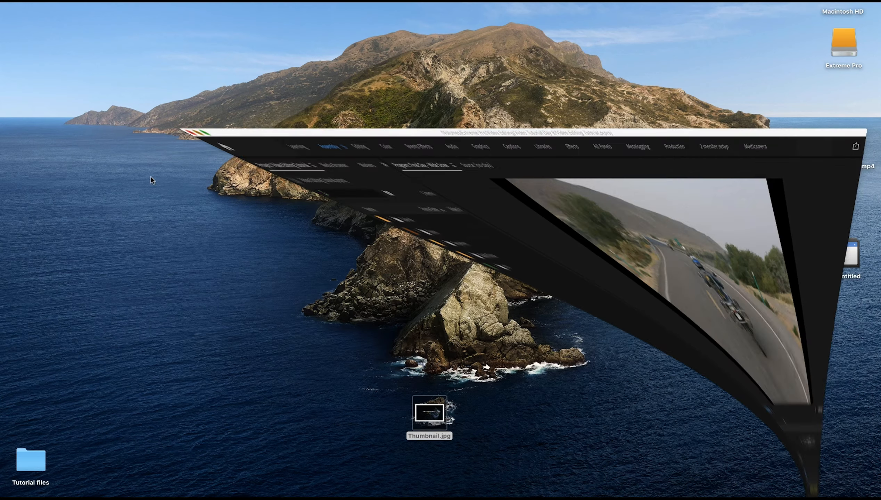
- Switch to Finder, open the desktop's Tutorial files folder, expand Music, and widen the Name column for its long file names
click(33, 461)
double_click(33, 461)
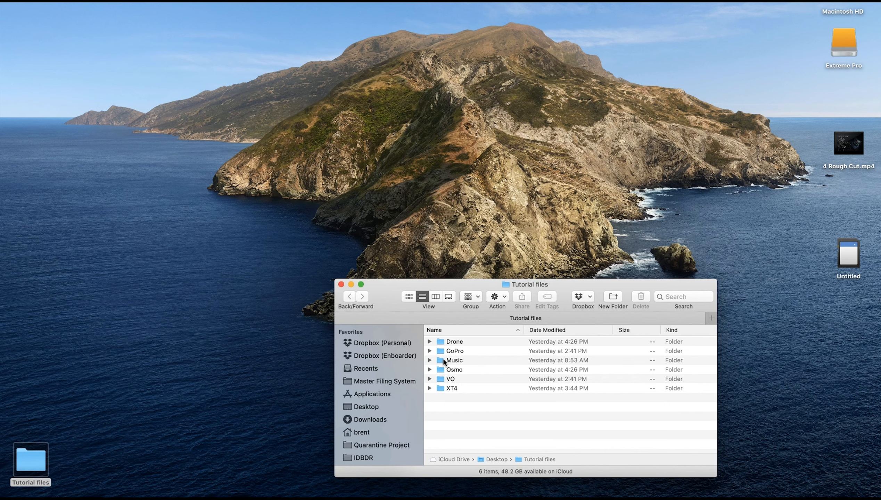
click(430, 360)
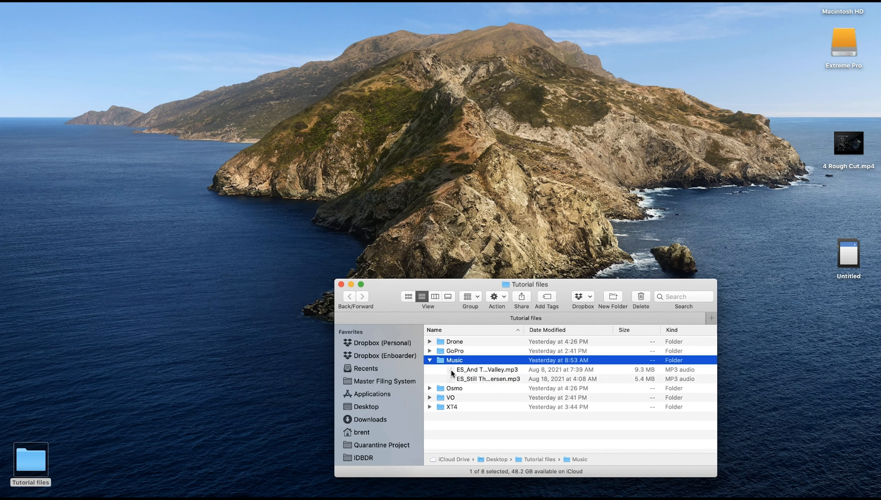
click(461, 370)
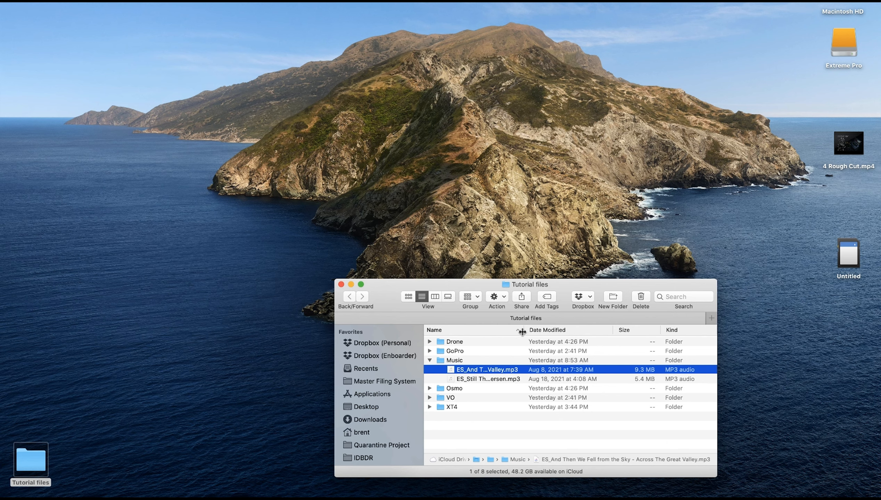
drag(524, 330, 614, 330)
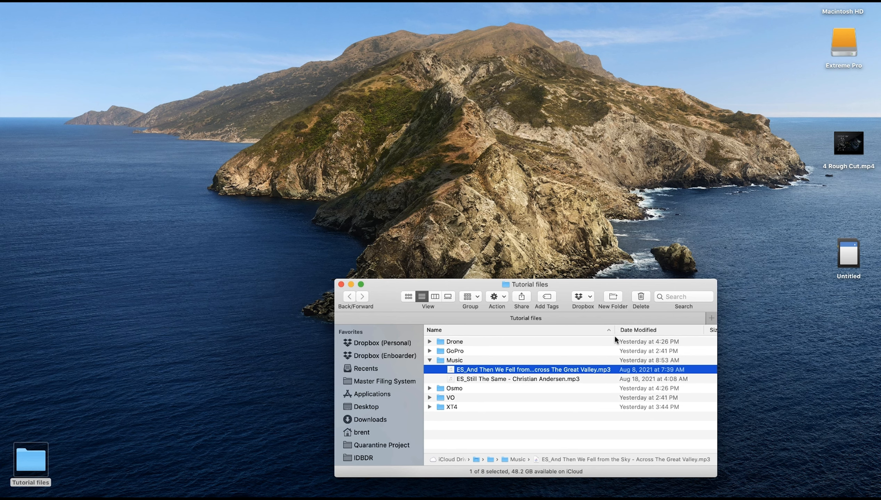
- Listen to part of the "Still The Same" mp3 in a Quick Look preview, and collapse the Music folder
click(460, 379)
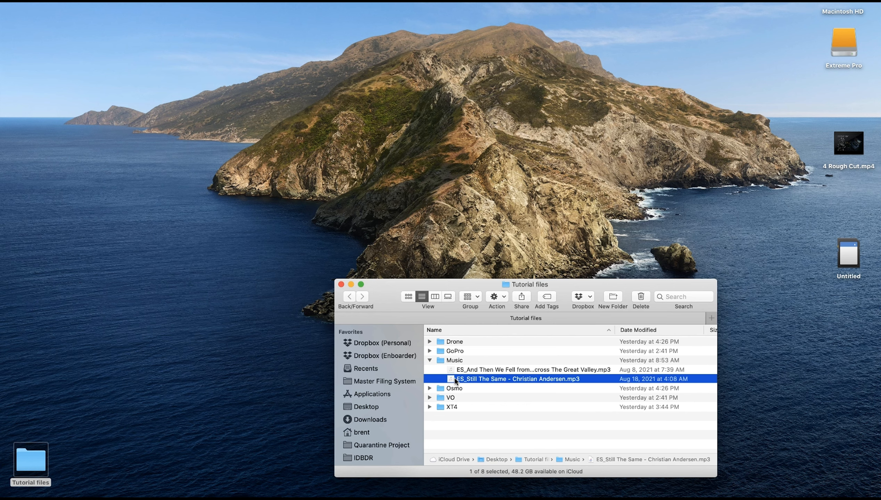
key(space)
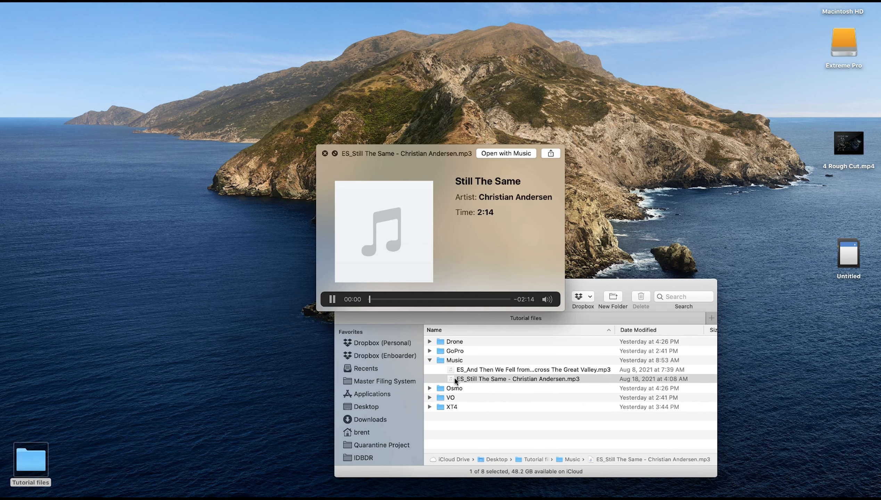
drag(380, 298, 385, 300)
key(space)
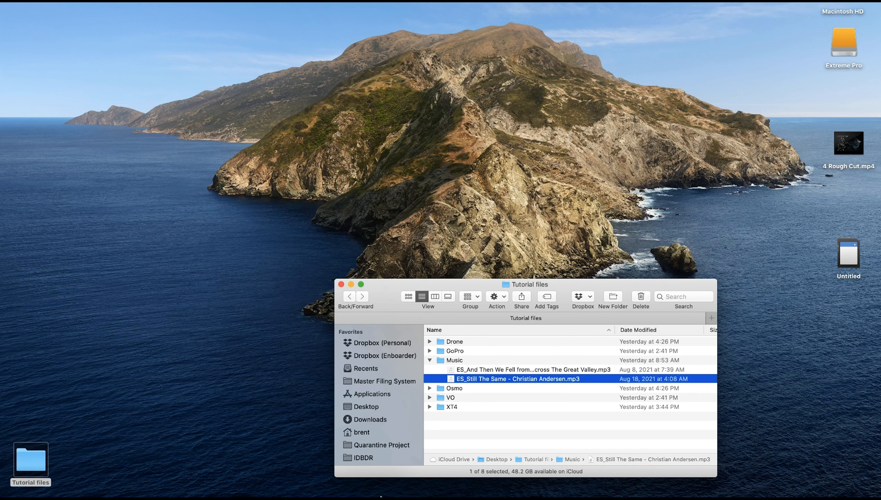
mouse_move(381, 497)
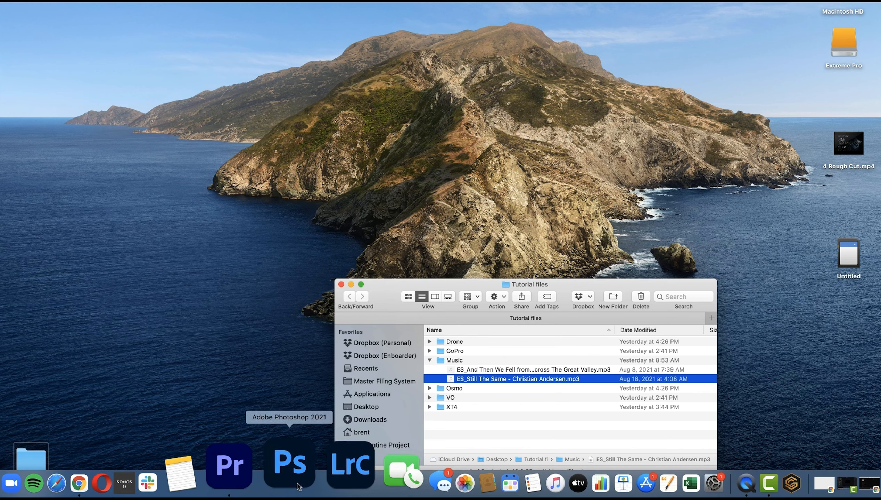
click(429, 360)
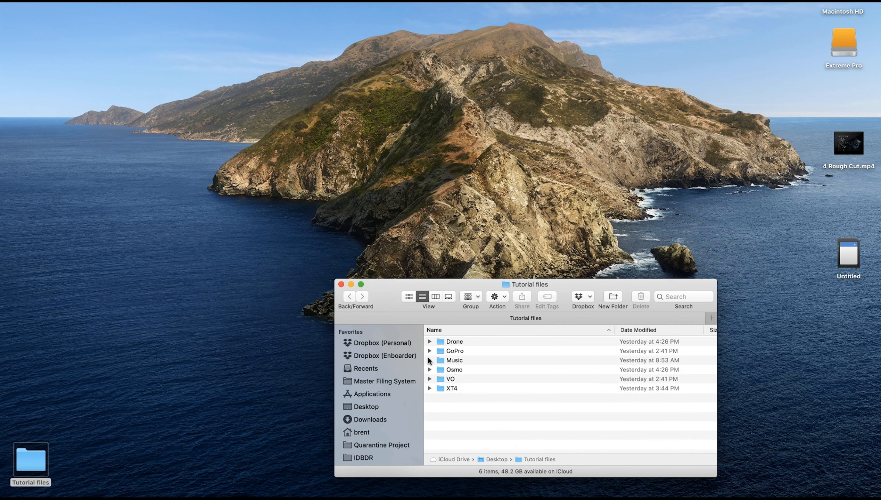
- Open the Extreme Pro drive and browse in column view to Video Editing > Video Tutorial Day 8 > Media > Music
double_click(840, 43)
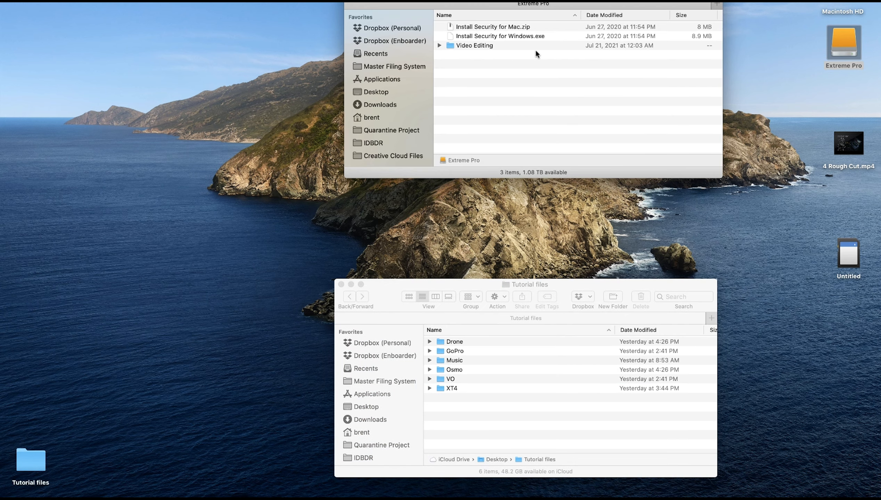
click(449, 45)
click(439, 45)
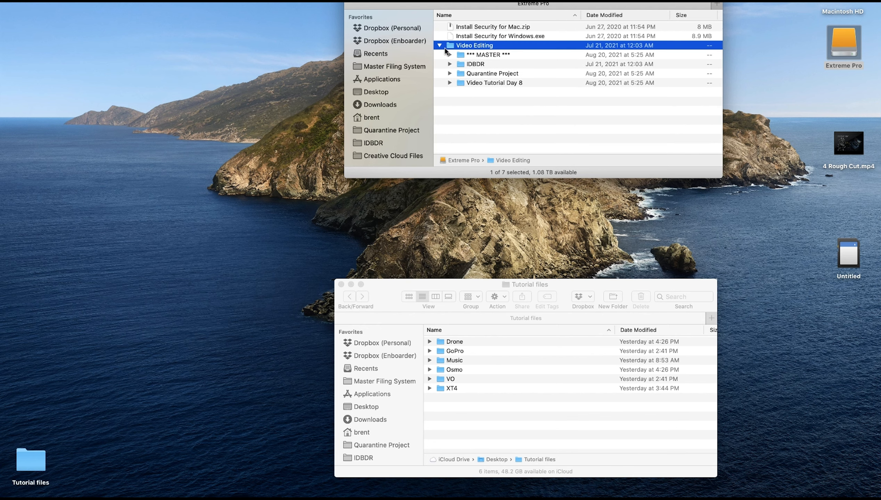
click(450, 82)
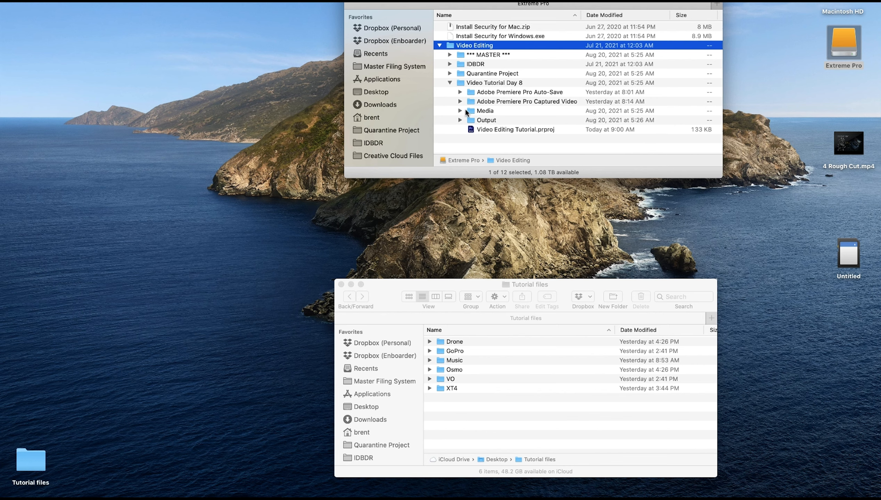
key(super+3)
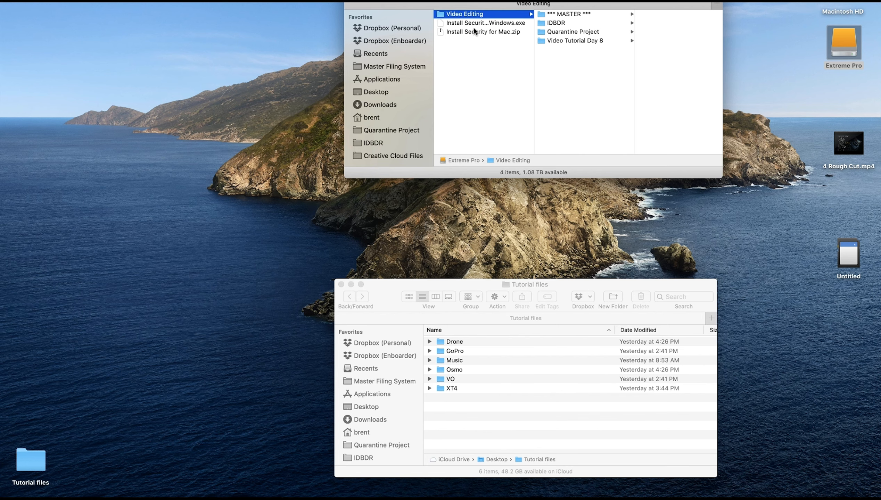
click(563, 41)
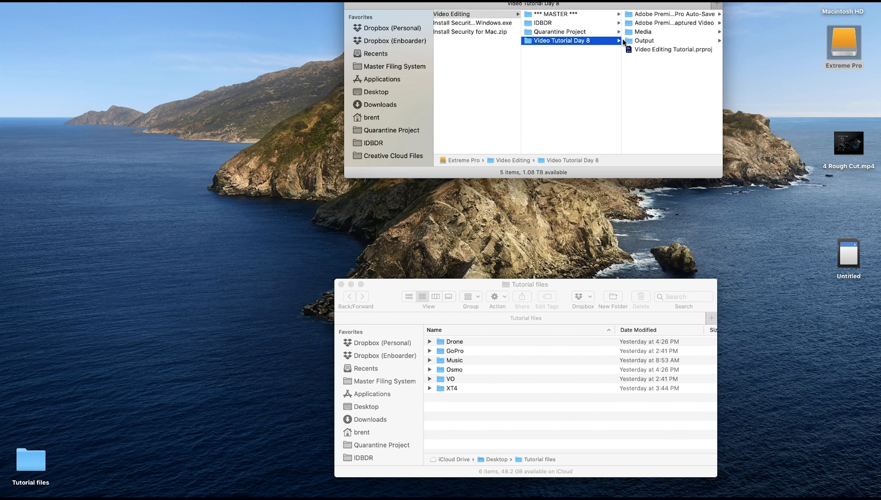
click(634, 31)
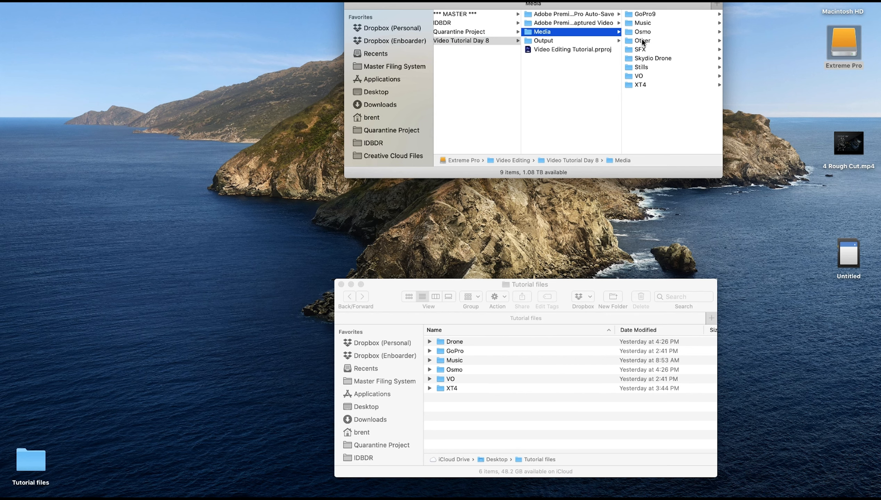
click(635, 23)
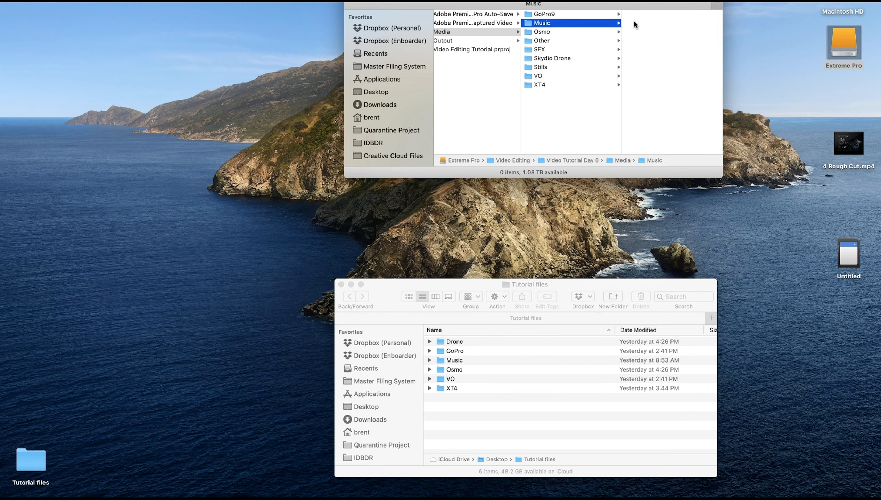
- Copy both mp3 files from the Tutorial files Music folder into the project's Media > Music folder on Extreme Pro
click(433, 359)
click(430, 359)
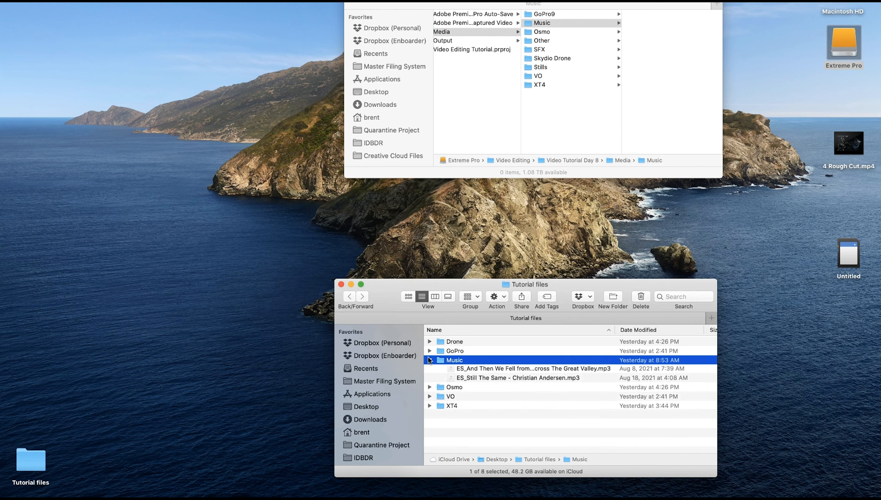
click(476, 369)
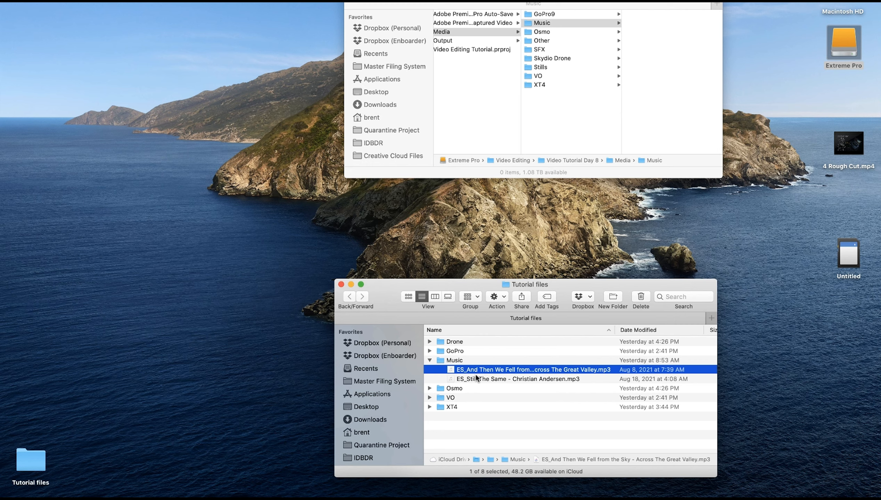
shift+click(477, 378)
drag(480, 372, 656, 78)
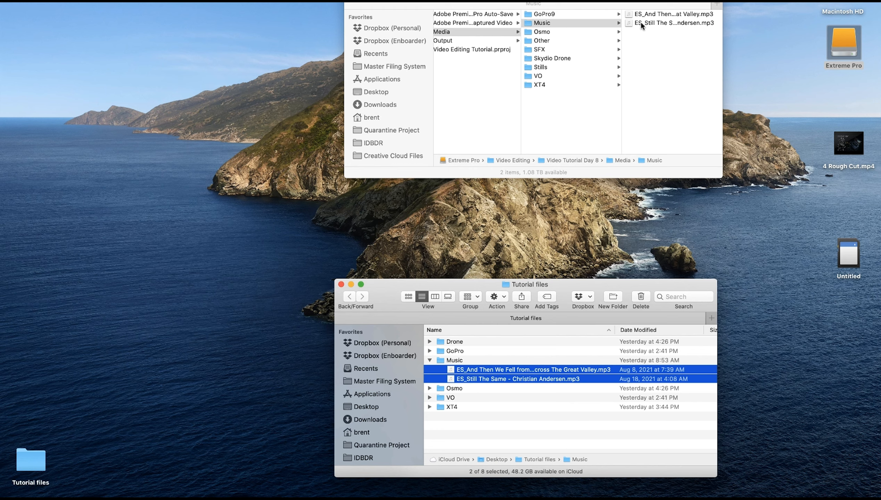
- Switch to Premiere Pro and narrow its window to uncover the Finder window holding the copied music files
mouse_move(366, 489)
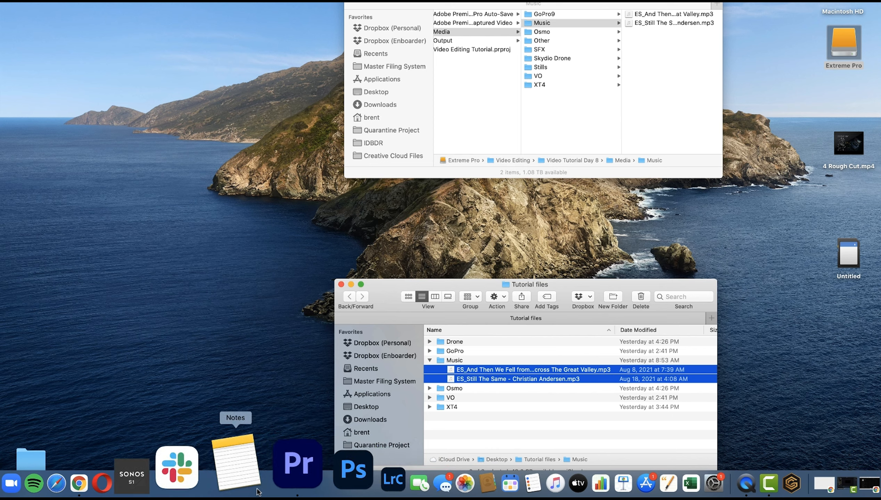
click(277, 480)
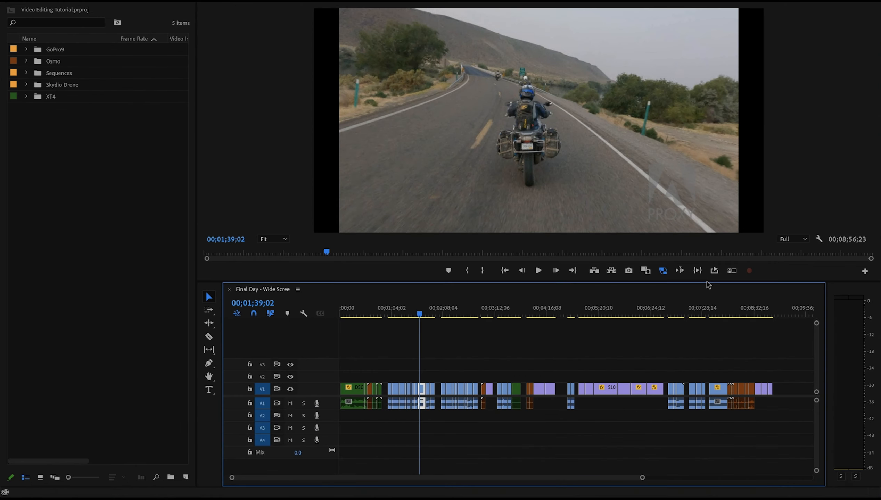
drag(805, 190, 581, 202)
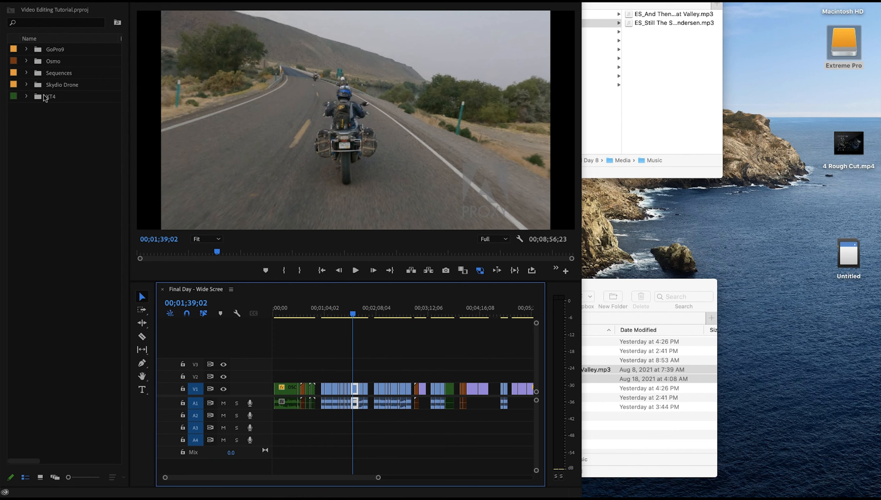
- Import the Music folder from Media on Extreme Pro into the Premiere Pro project as a bin
click(594, 6)
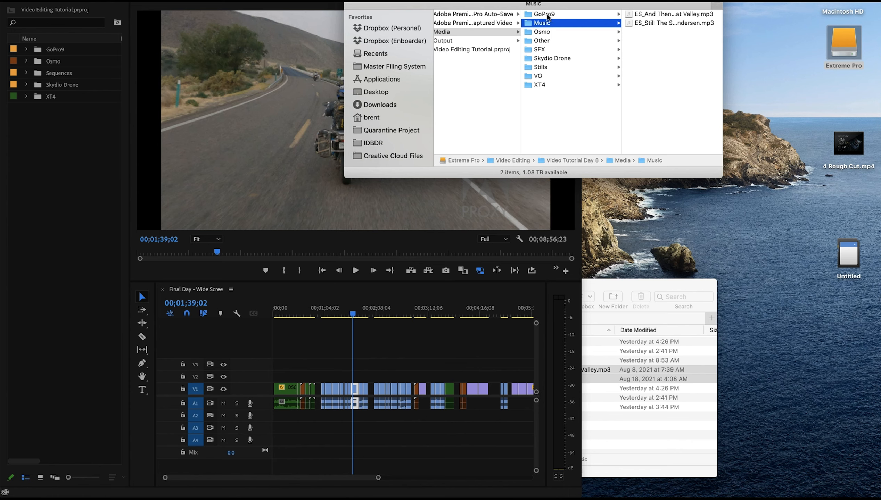
drag(528, 23, 90, 210)
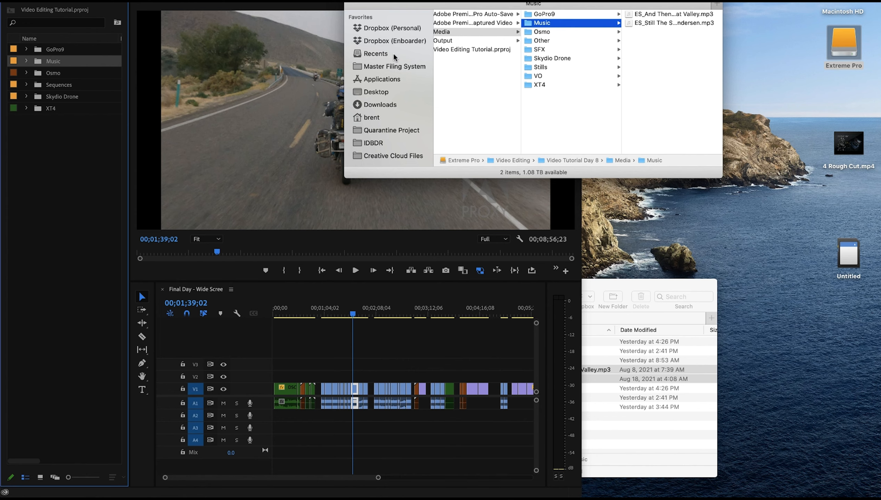
- Copy DSCF1470.MOV and DSCF1471.MOV from the Tutorial files VO folder into the project's Media > VO folder on Extreme Pro
click(654, 291)
click(429, 397)
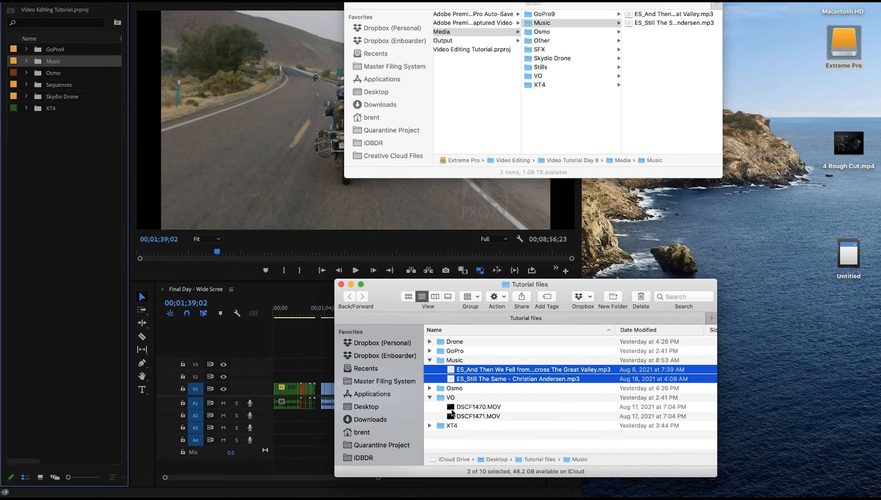
click(452, 410)
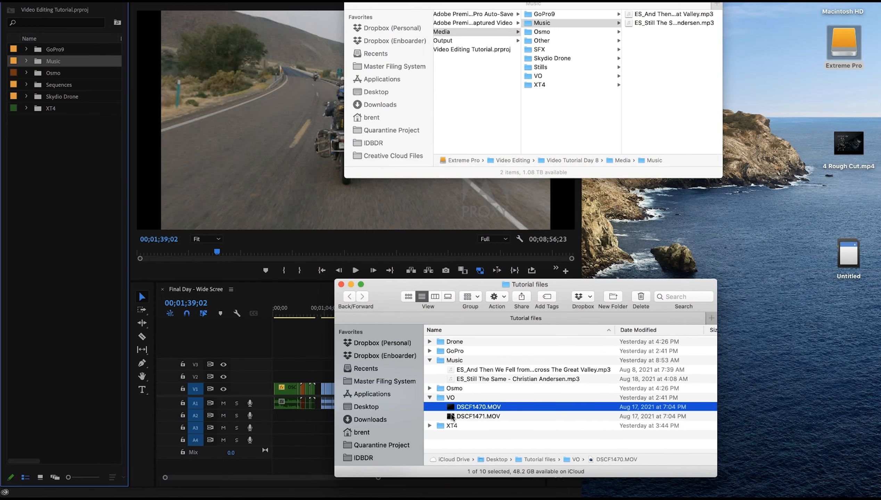
shift+click(453, 417)
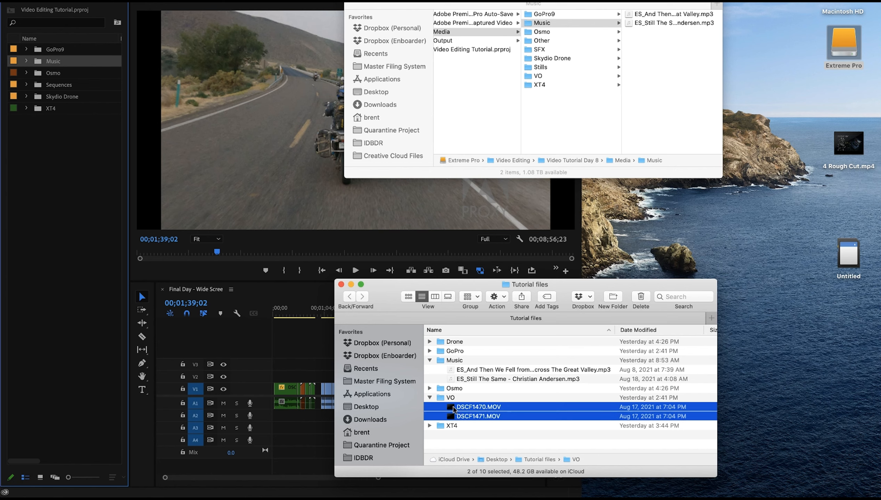
drag(459, 408, 537, 77)
click(537, 77)
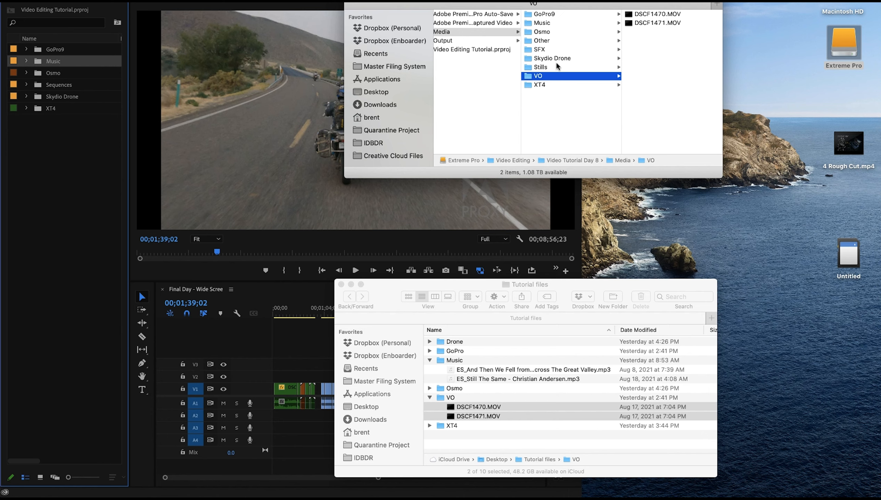
- Import the VO folder into the Premiere Pro project and widen the Premiere Pro window back to full screen width
drag(529, 78, 57, 185)
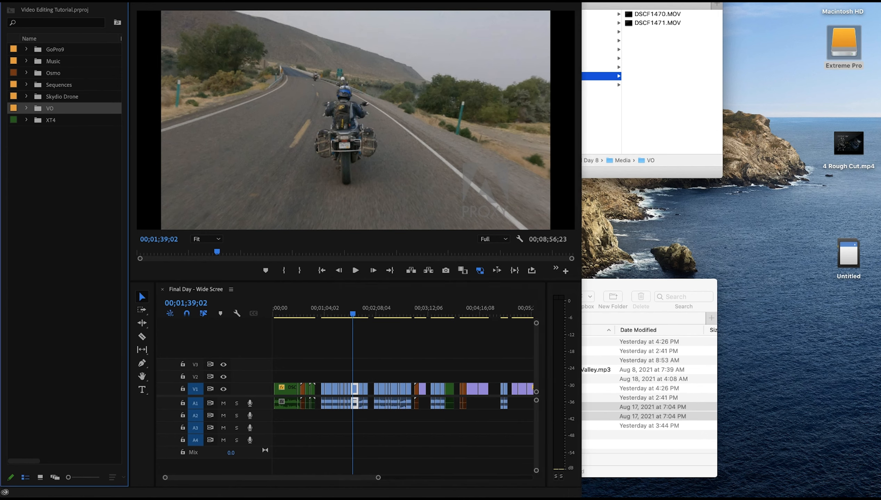
drag(581, 87, 879, 79)
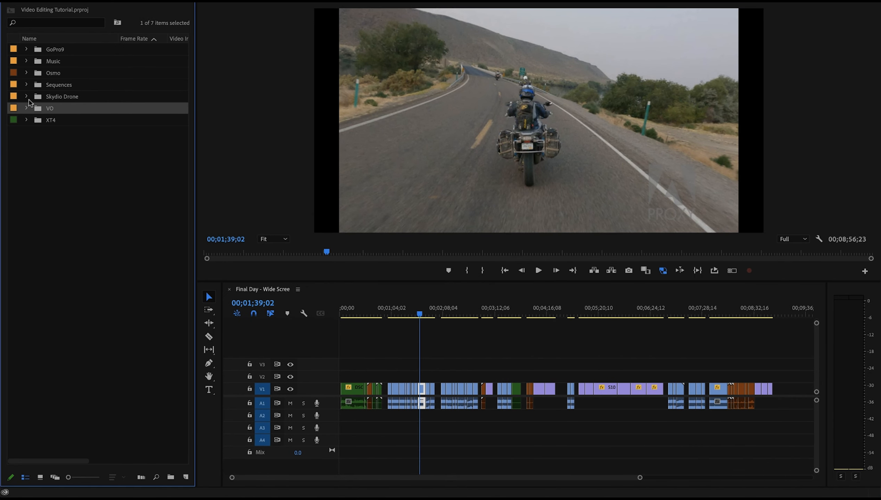
- Expand the Music bin in the project and check which clips the VO bin holds
click(26, 61)
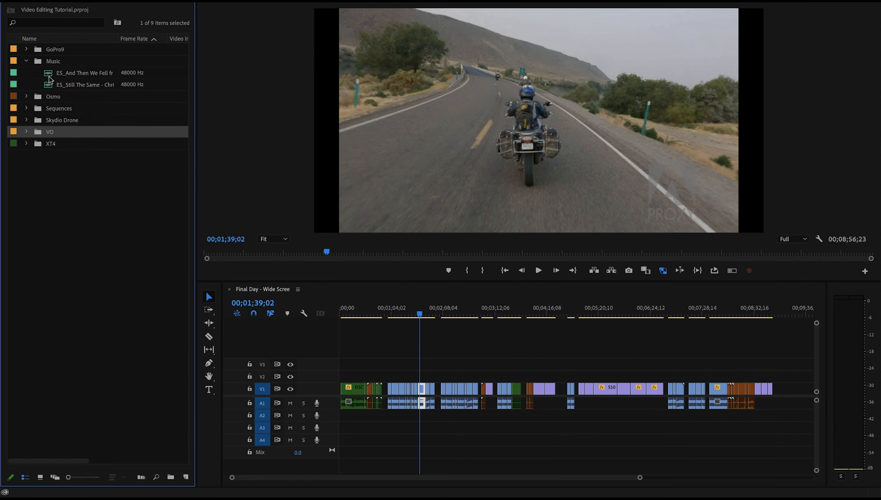
click(26, 132)
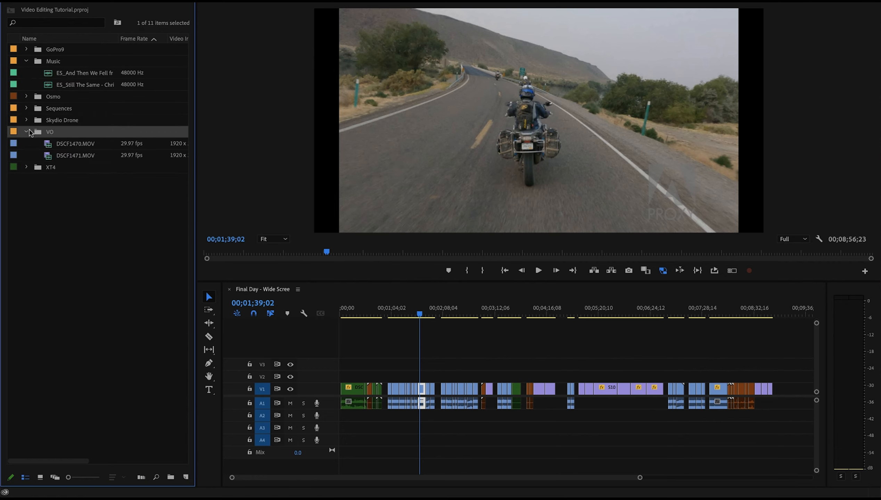
click(26, 132)
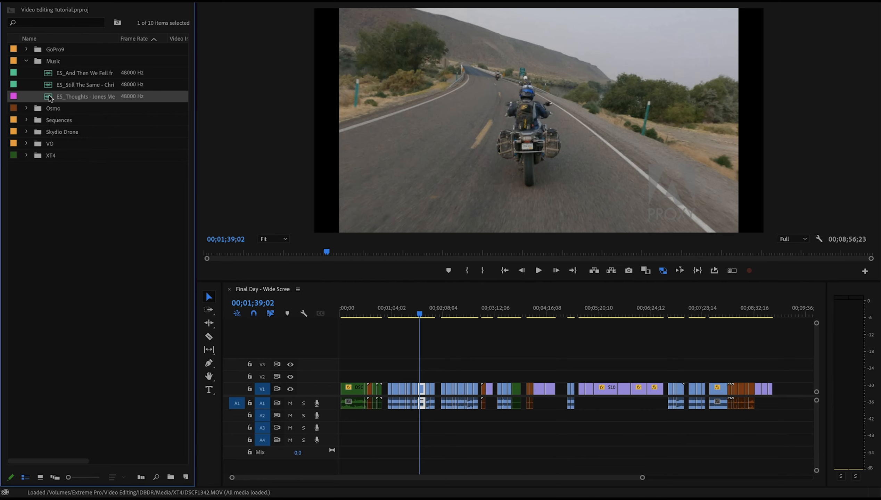
- Open the ES_Thoughts track in the Source Monitor and listen to the passage around the 30-second mark
double_click(50, 98)
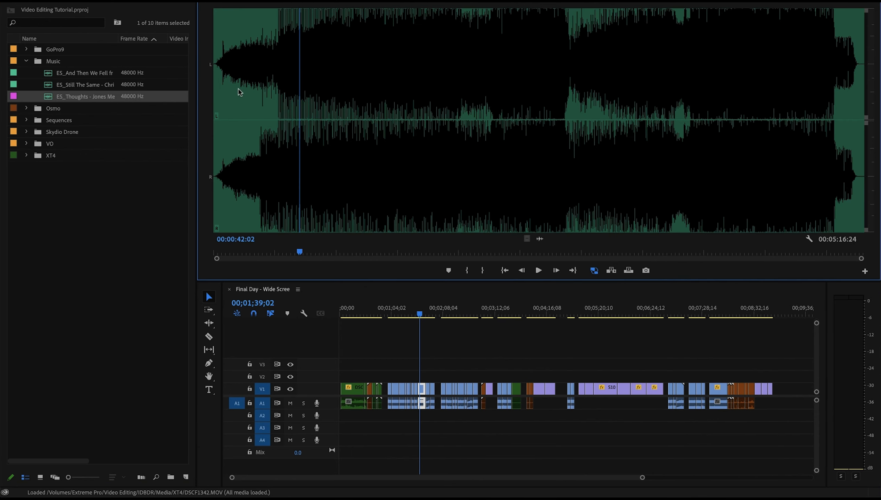
click(265, 69)
key(space)
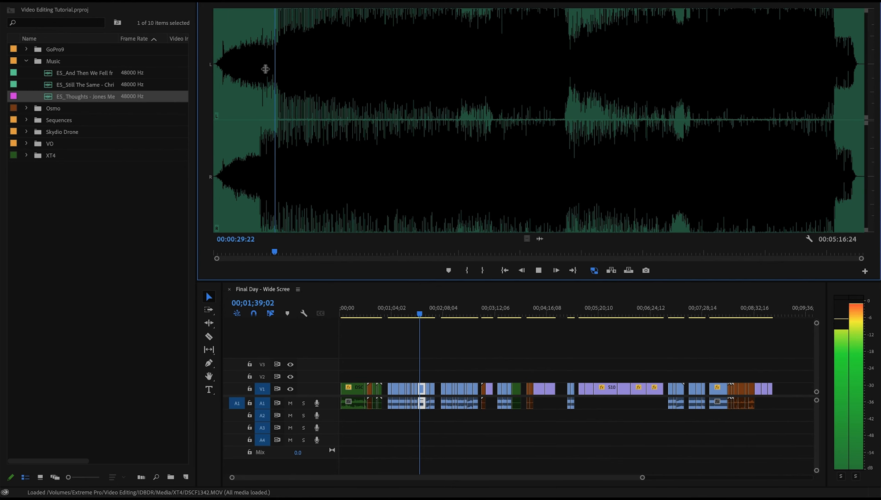
key(=)
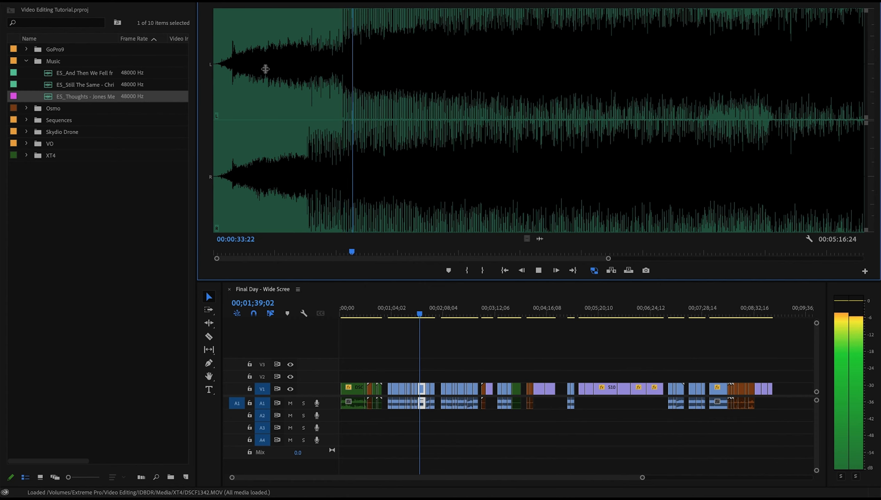
key(space)
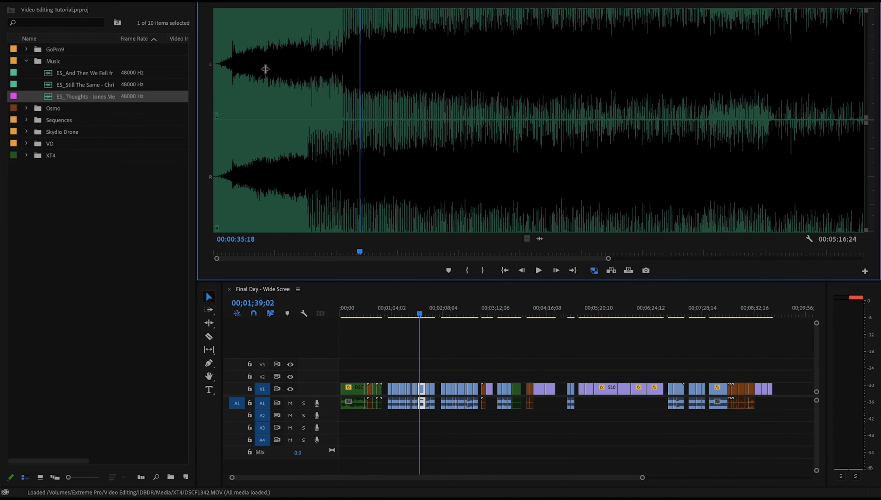
- Play the ES_Thoughts track in the Source Monitor and add a marker on each beat from about 00:00:37 to 00:00:45
key(m)
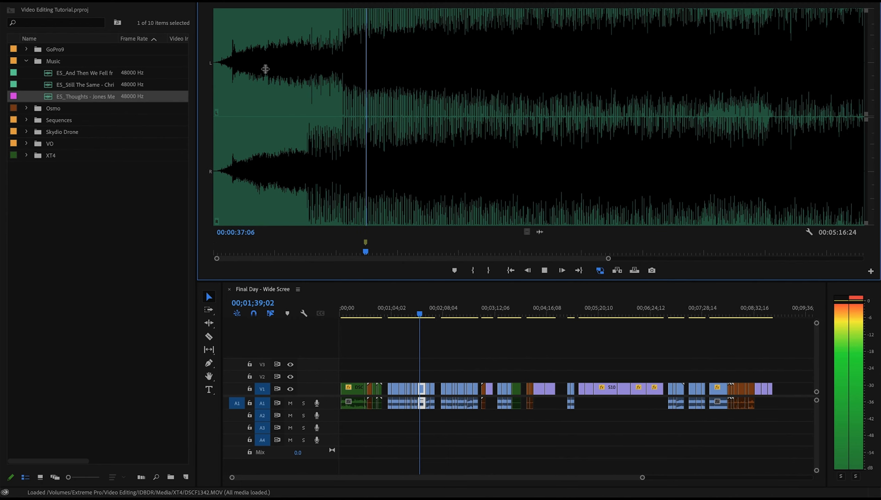
key(m)
key(m)
key(m)
key(m)
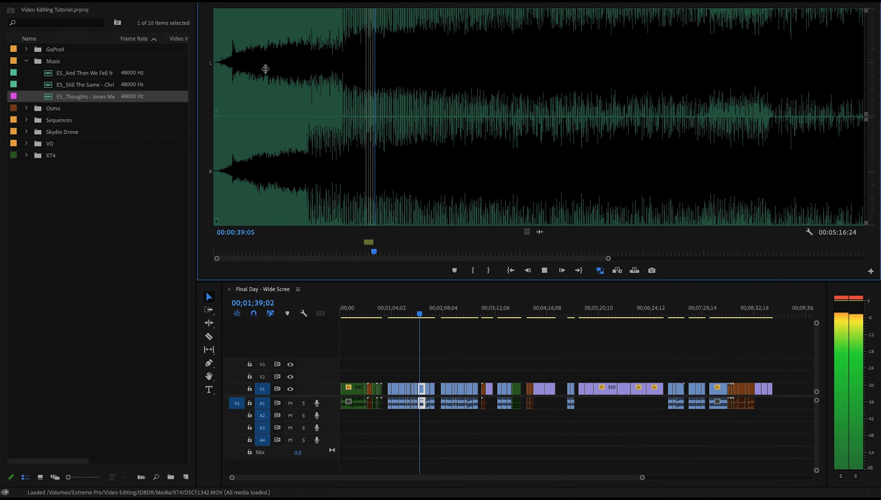
key(m)
key(m)
key(m)
key(m)
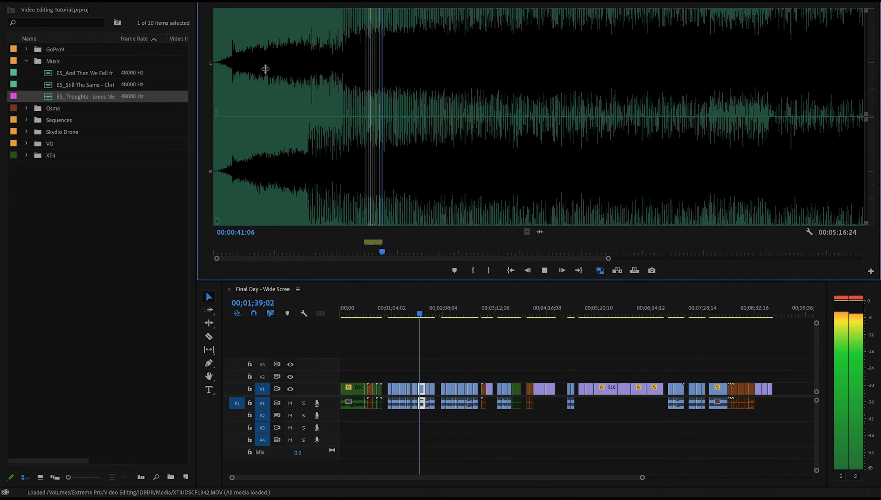
key(m)
key(m)
key(m)
key(m)
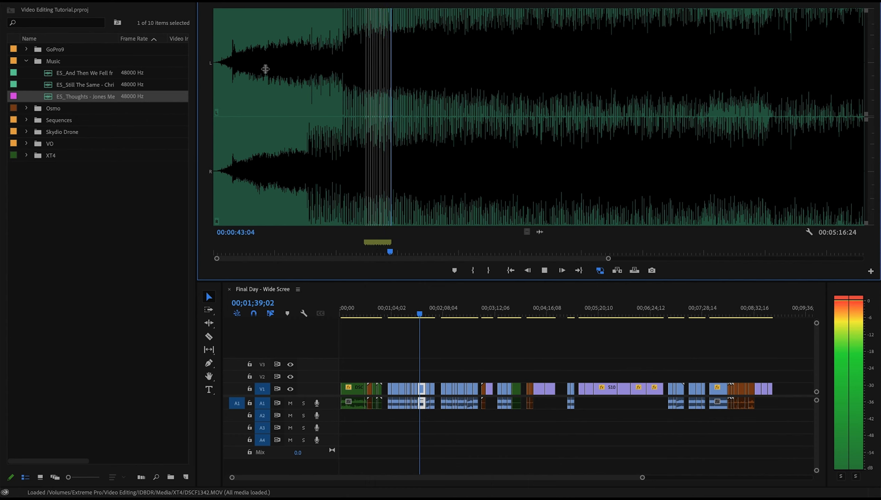
key(m)
key(m)
key(m)
key(m)
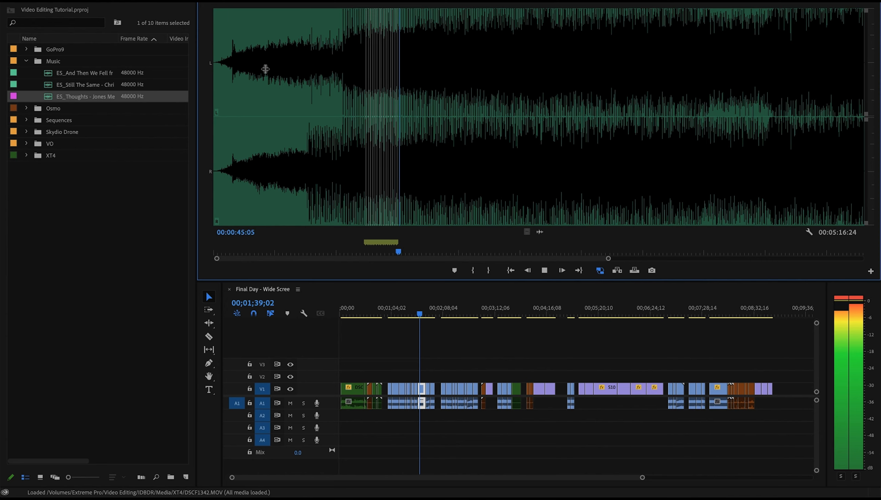
key(m)
key(space)
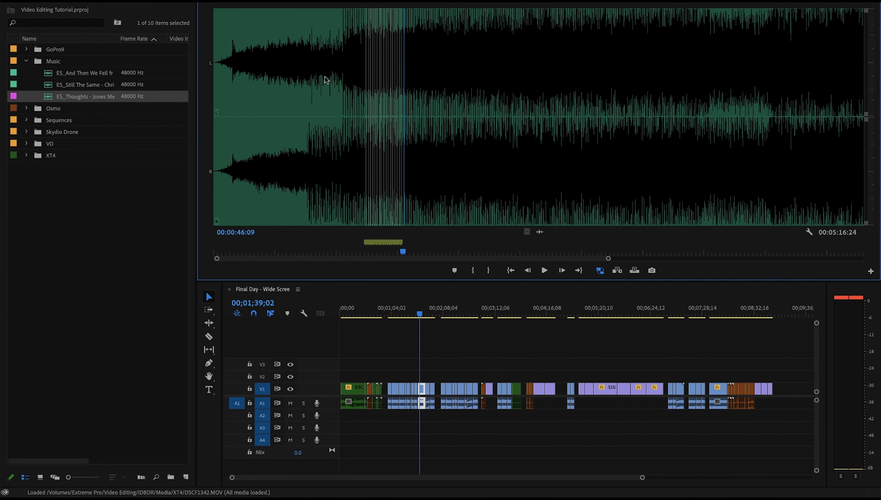
- Place the marked ES_Thoughts track on audio track A3 at 00;11;02;20, in the empty area after the edited clips
key(equal)
key(equal)
key(equal)
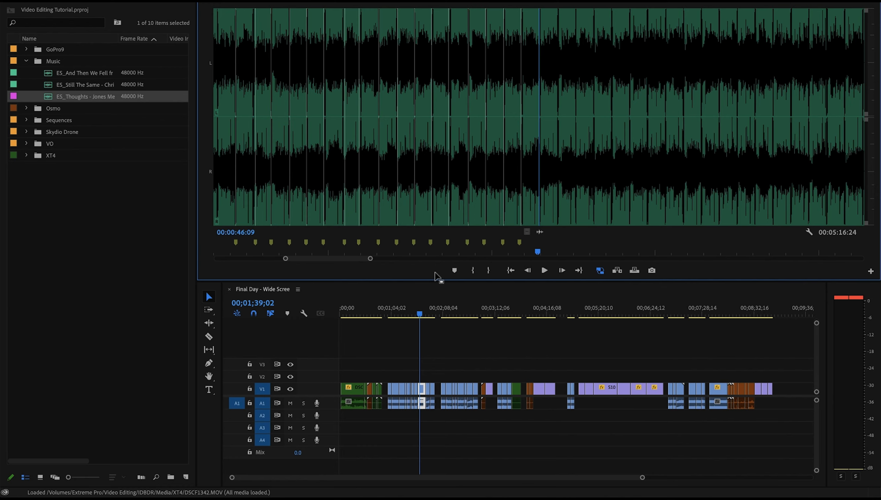
scroll(478, 364, down, 5)
scroll(478, 363, down, 5)
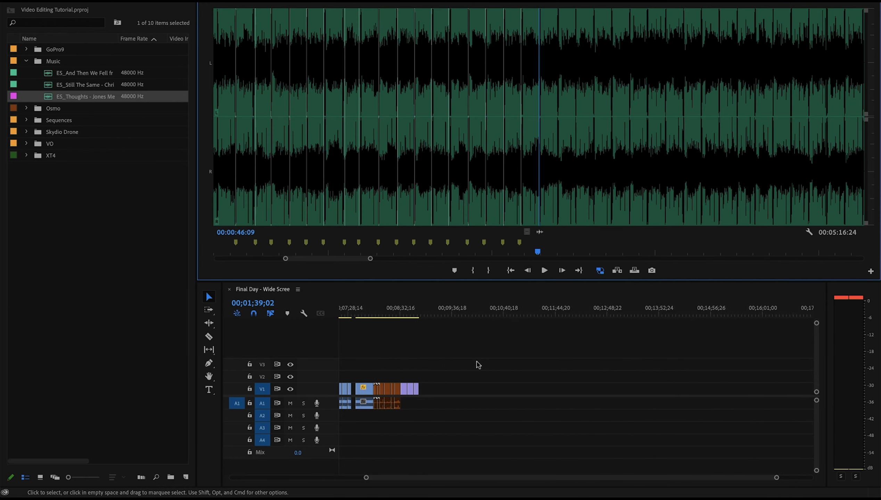
click(478, 313)
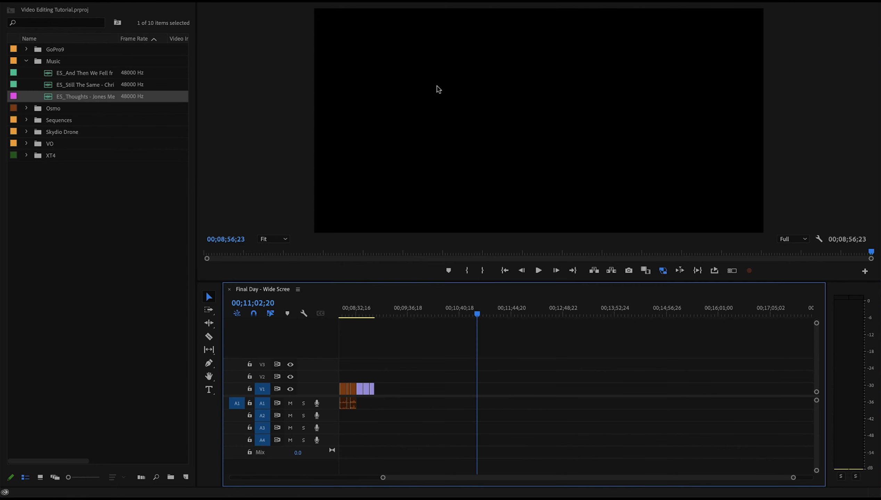
click(374, 1)
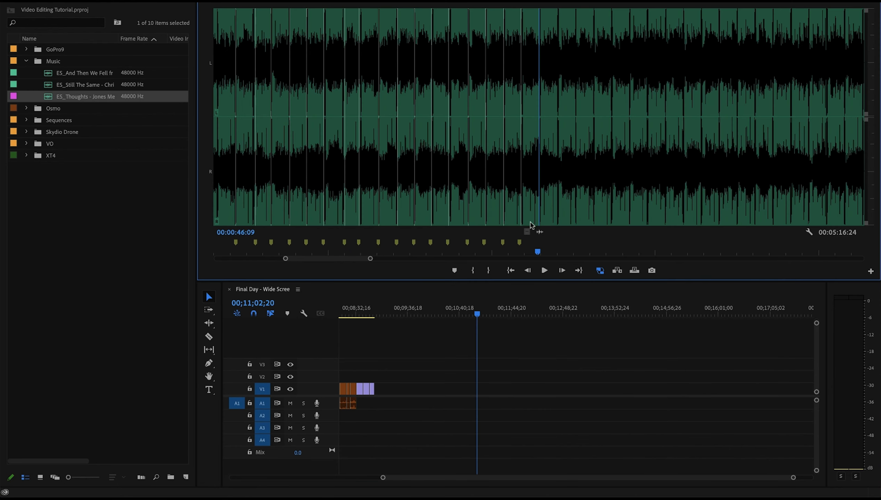
drag(535, 297, 478, 429)
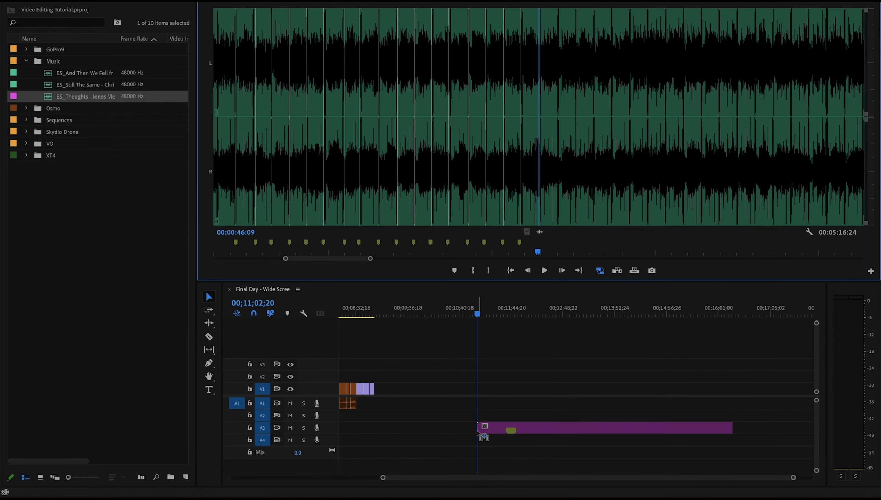
- Examine the beat markers on the A3 music clip around 00;11;46;12 in the timeline
click(512, 314)
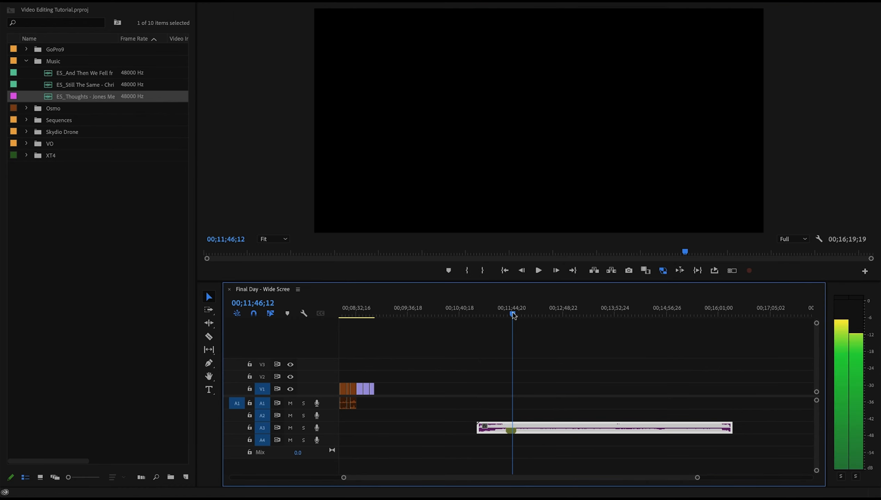
key(equal)
key(equal)
key(equal)
key(equal)
key(equal)
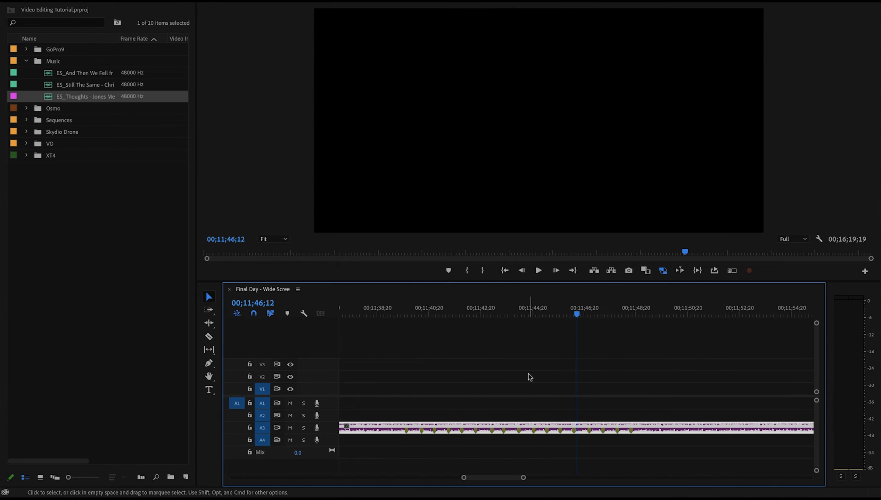
- Copy the first group of blue GoPro clips and paste it above the marked music at about 00;11;34 on V1 and A1
scroll(529, 377, left, 5)
key(minus)
key(minus)
key(minus)
key(minus)
key(minus)
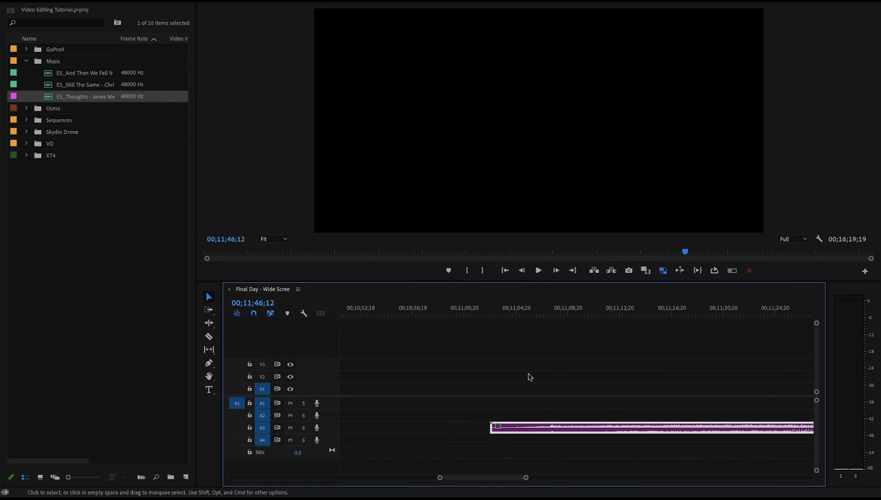
key(minus)
scroll(530, 377, left, 10)
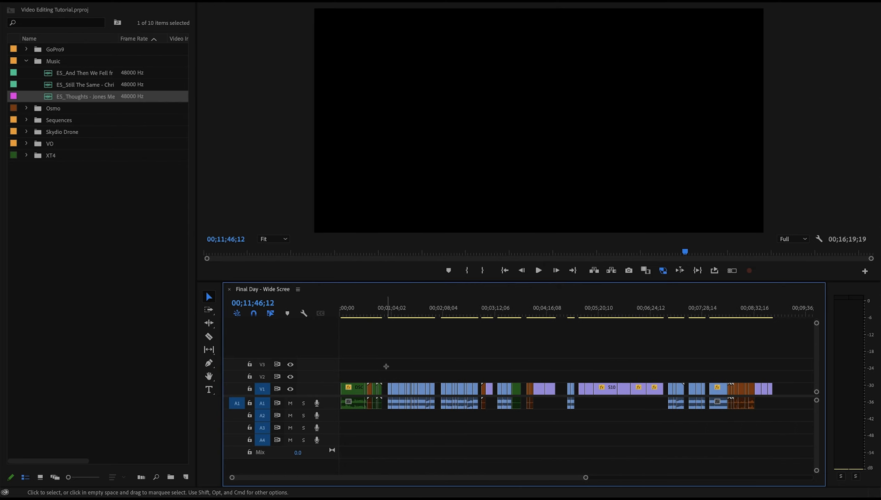
drag(386, 367, 437, 397)
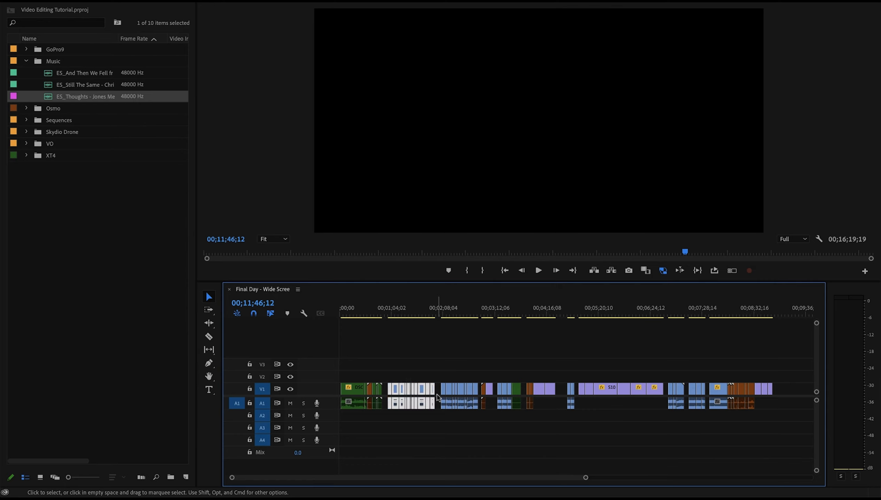
scroll(626, 364, right, 6)
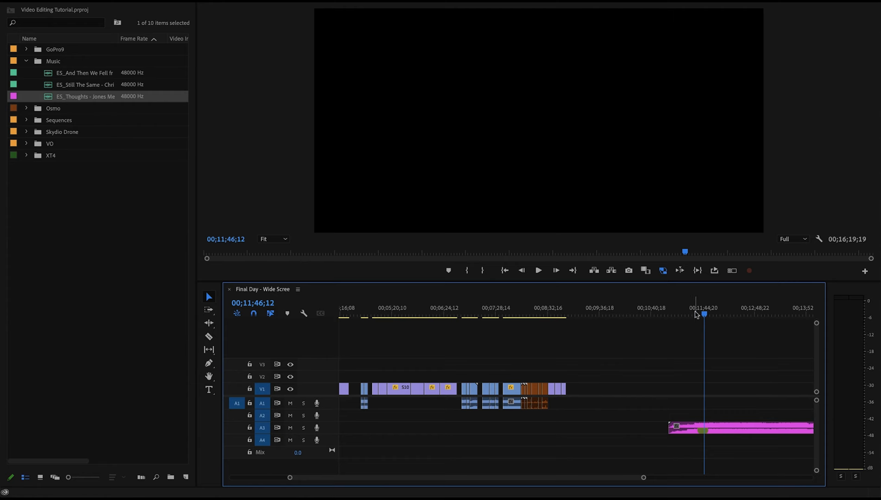
click(694, 314)
key(ctrl+v)
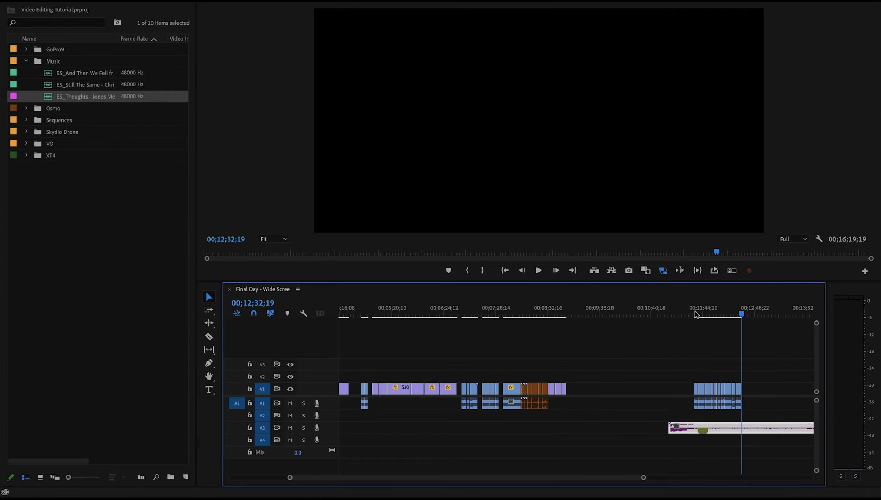
- Trim both ends of the copied group's second clip to beat markers, spanning about 00;11;40 to 00;11;42
key(equal)
key(equal)
key(equal)
key(equal)
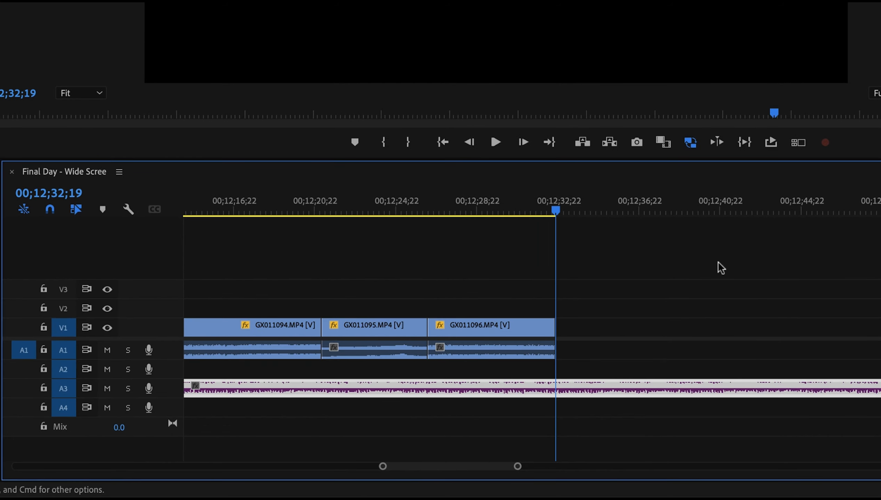
scroll(721, 269, left, 15)
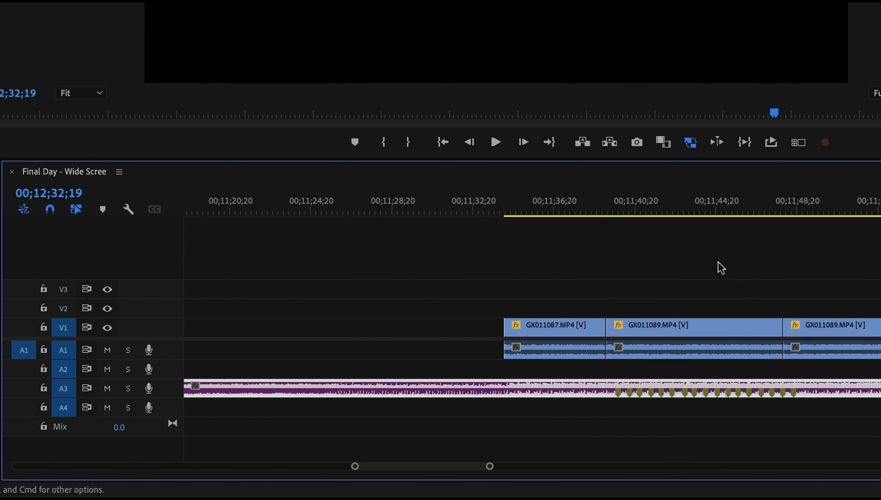
scroll(720, 269, right, 2)
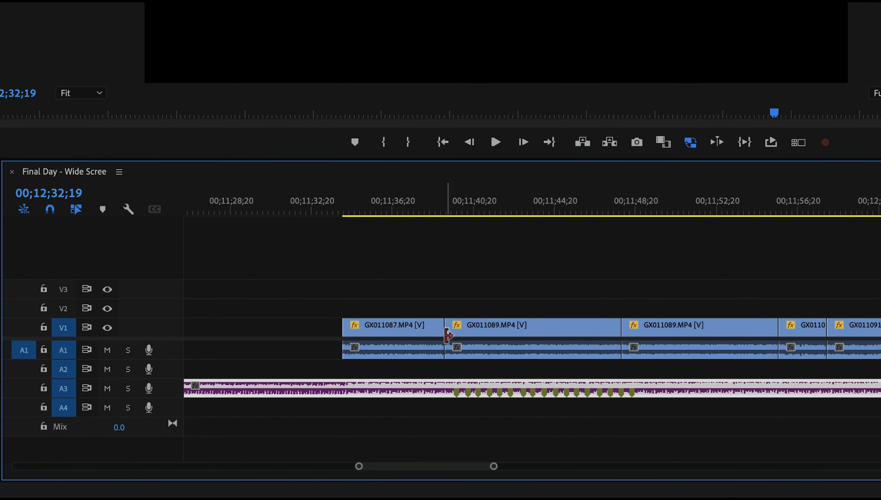
drag(448, 327, 468, 334)
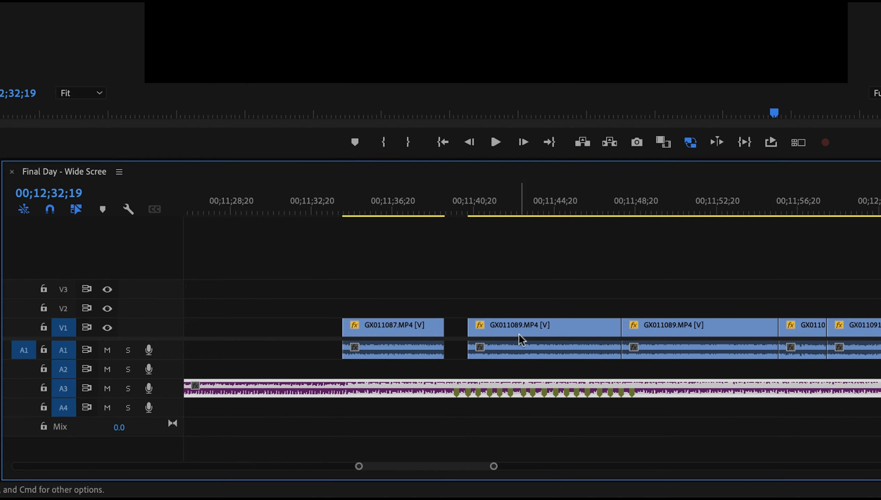
drag(620, 327, 500, 339)
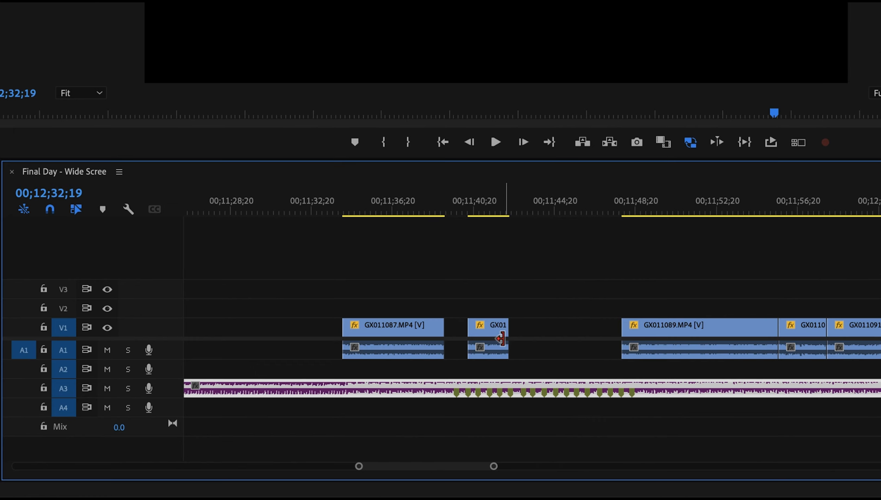
- Line up the next three clips back to back on the beat markers, ending the GX011091 clip near 00;11;48
drag(657, 338, 546, 338)
drag(658, 326, 545, 342)
drag(809, 336, 593, 336)
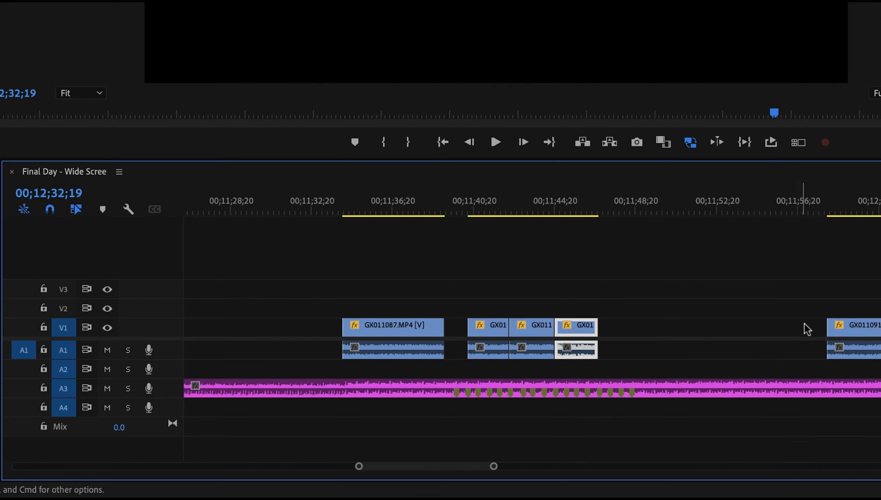
drag(829, 334, 588, 336)
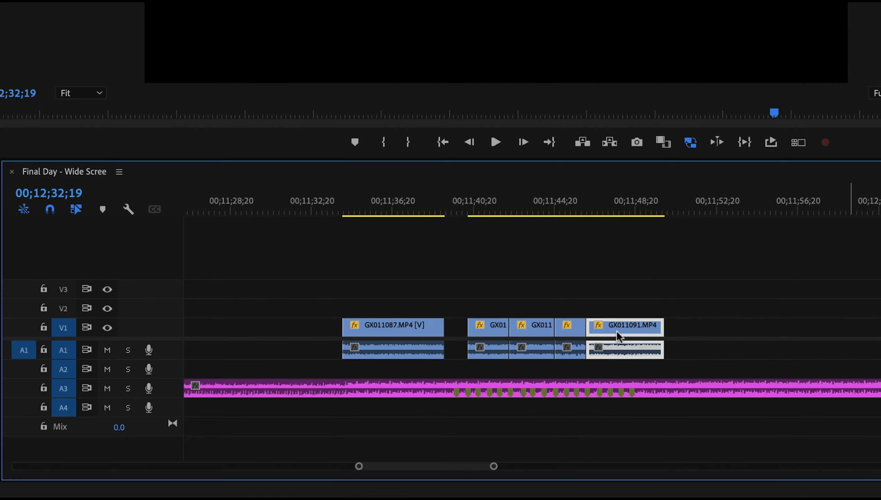
drag(658, 328, 629, 332)
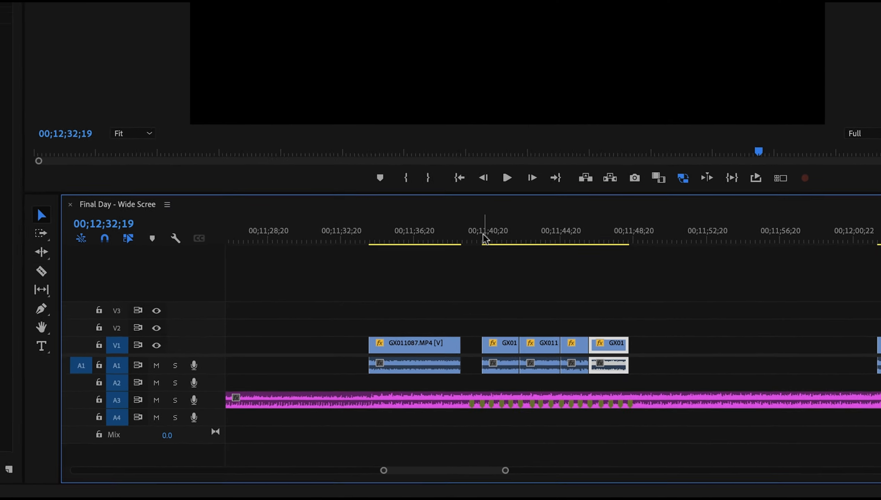
- Play the beat-aligned clips from about 00;11;40 to check the cuts against the music
click(482, 233)
key(space)
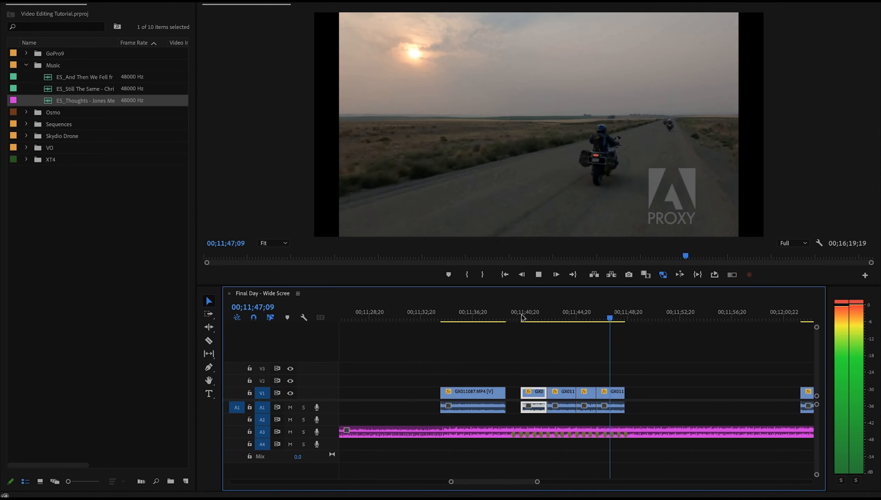
key(space)
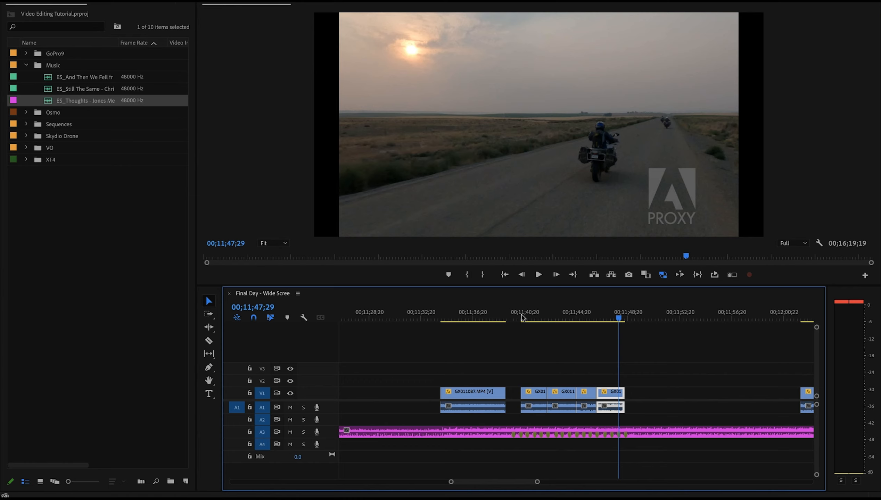
- Delete the copied clips and marked music after the edited footage, and remove the ES_Thoughts track from the Music bin
key(minus)
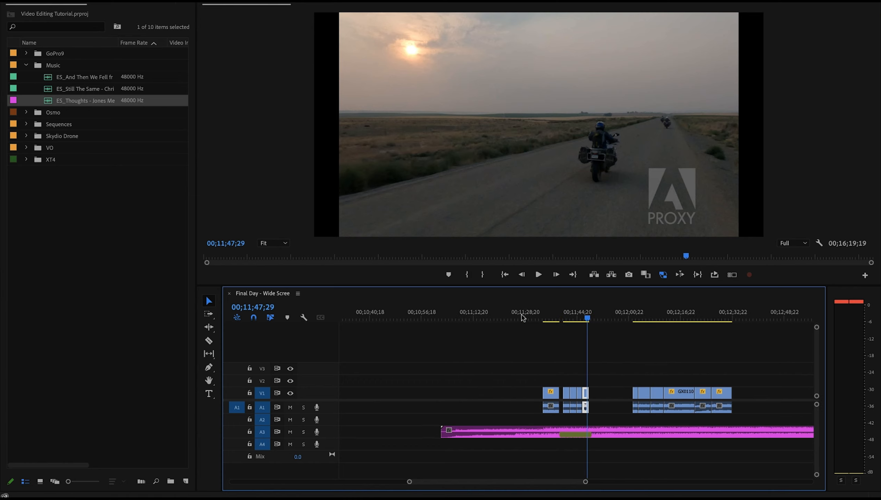
drag(429, 358, 750, 442)
key(Delete)
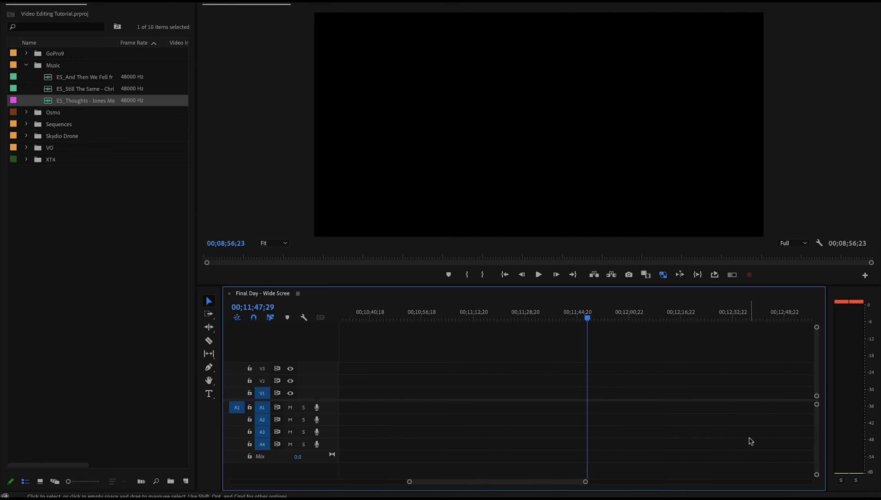
key(super+z)
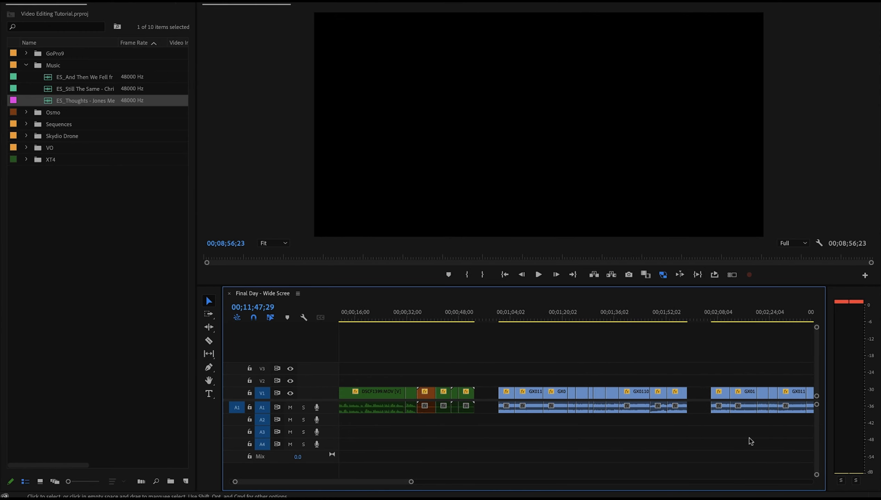
key(backslash)
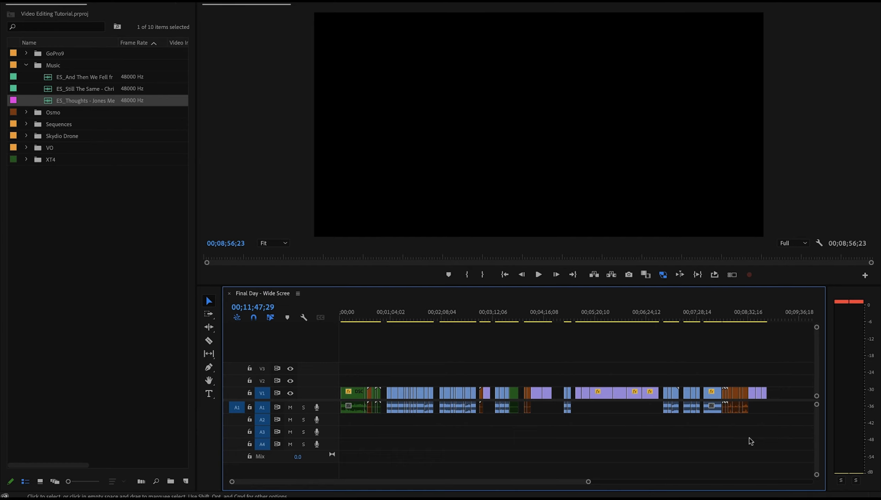
click(51, 102)
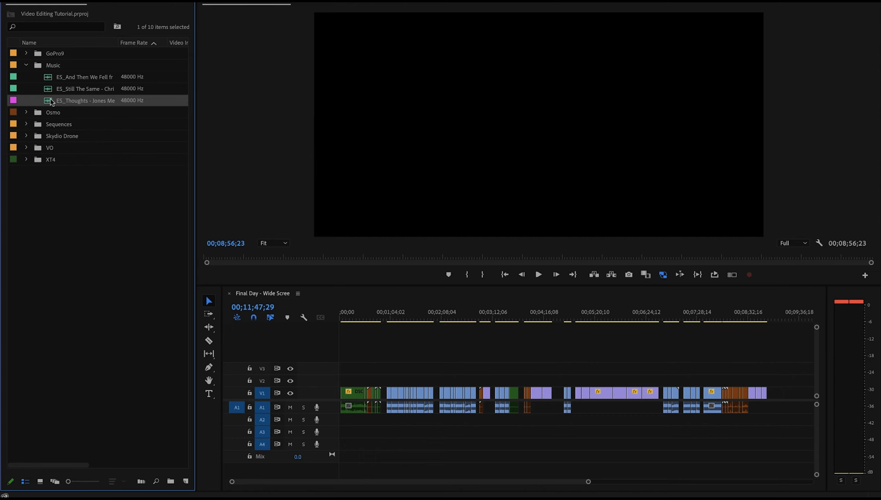
key(Delete)
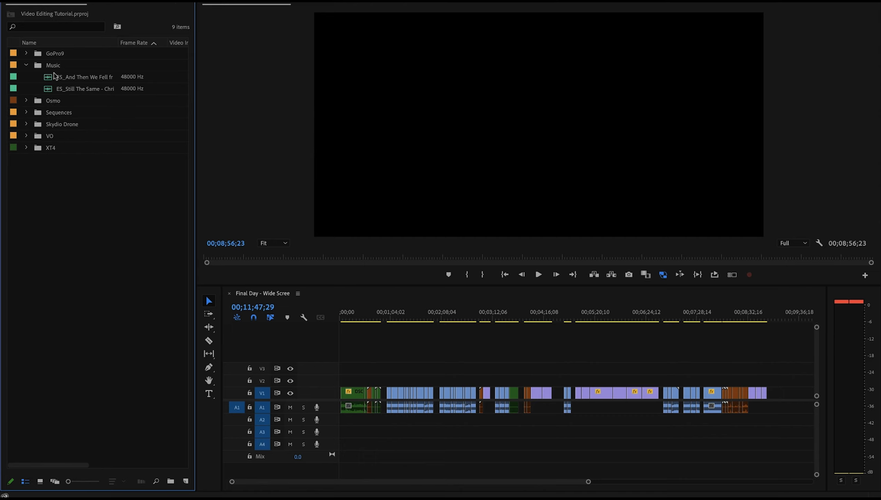
- Place ES_And Then We Fell on A3 under the third clip group at about 00;02;08, and ES_Still The Same on A4 at the sequence start
click(50, 78)
drag(50, 78, 441, 434)
click(442, 318)
drag(445, 317, 461, 320)
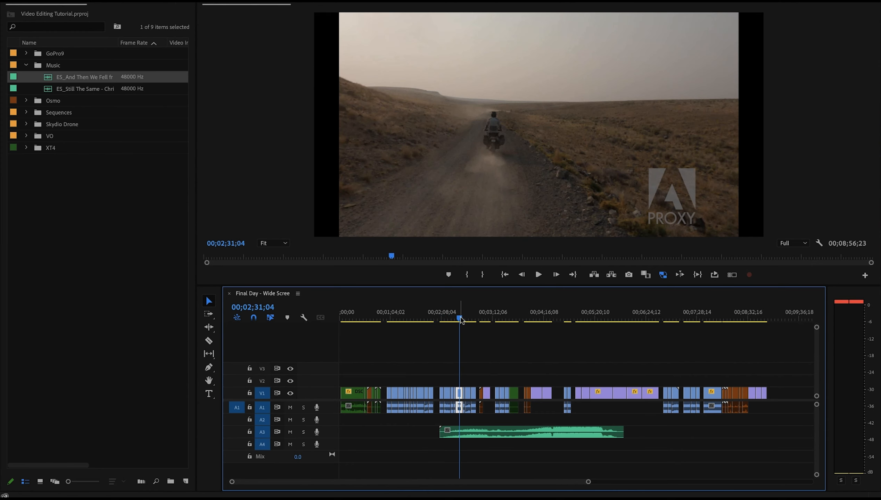
drag(49, 91, 341, 444)
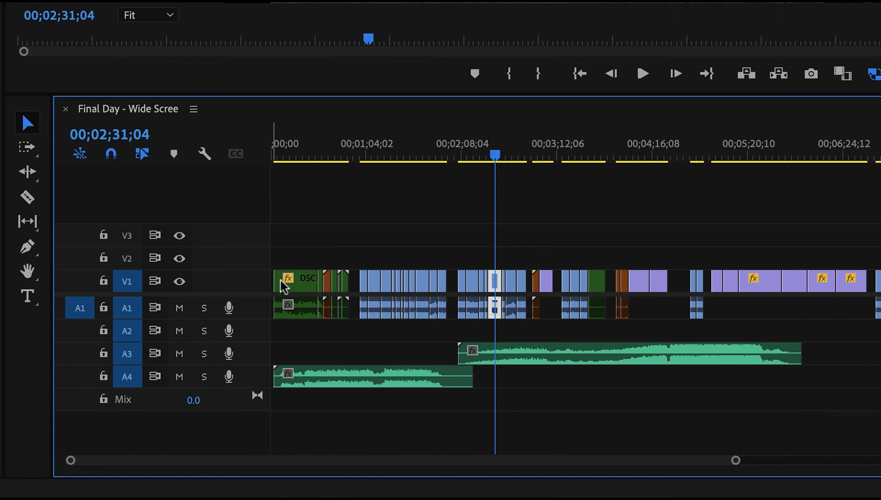
- Select the second clip group around 00;01;23;08 on V1 and A1, and increase the height of audio track A1
click(394, 146)
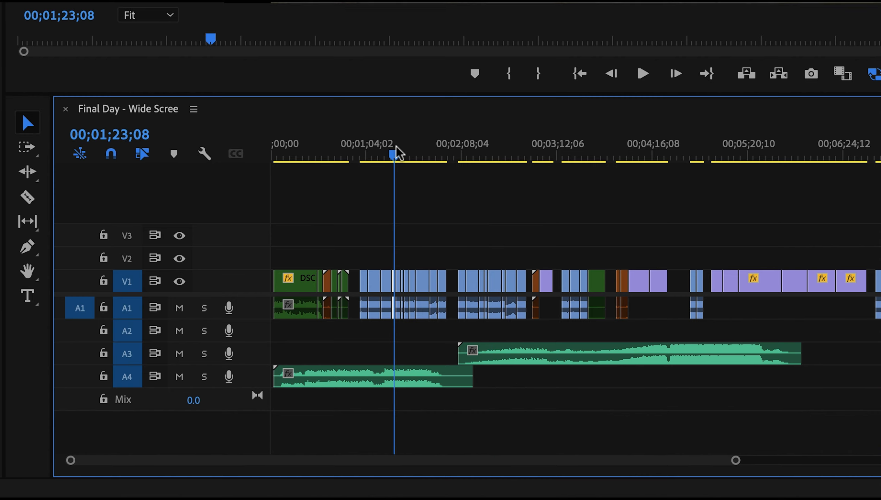
drag(354, 310, 447, 312)
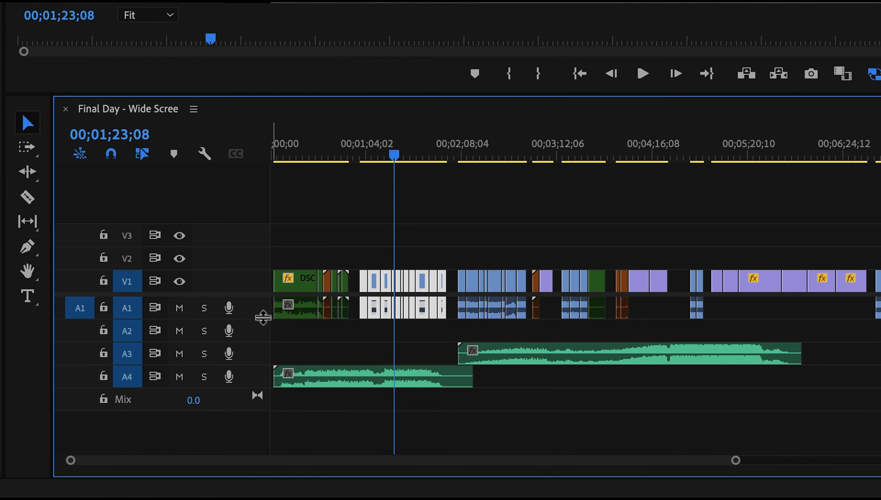
drag(263, 316, 270, 356)
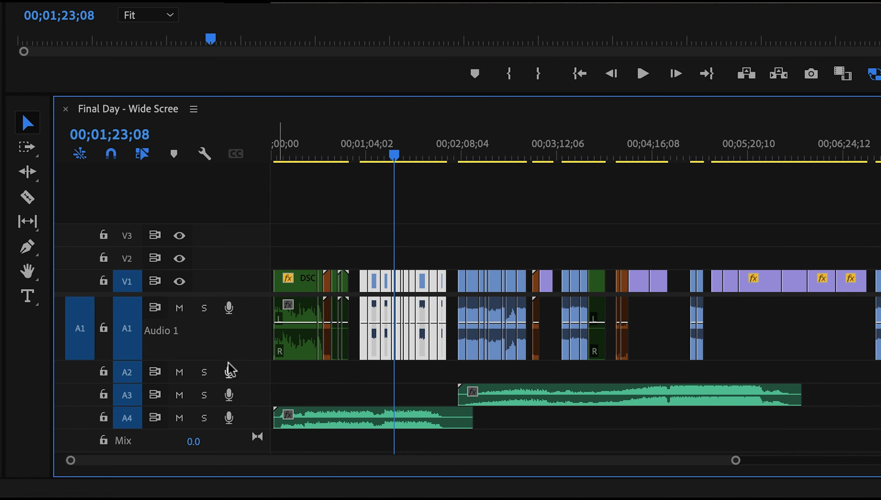
scroll(229, 371, down, 1)
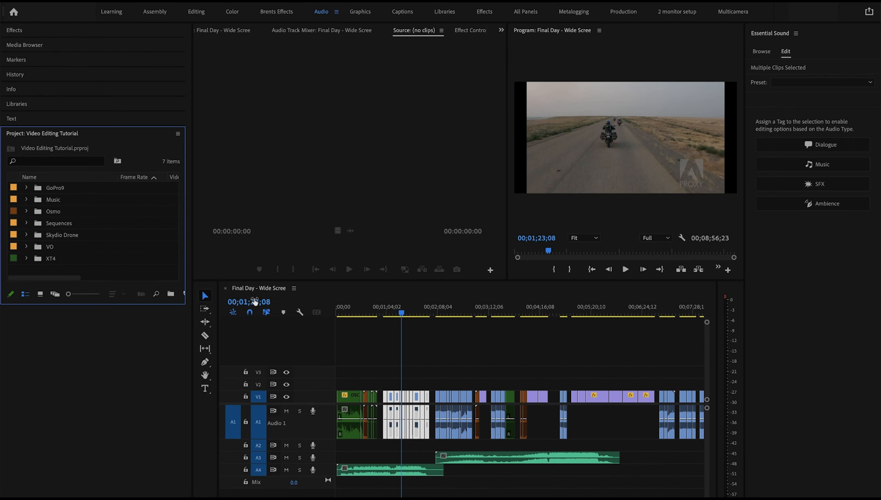
- Rename audio track A1 as Cam1 and A2 as Cam2 in the Audio Track Mixer
click(309, 29)
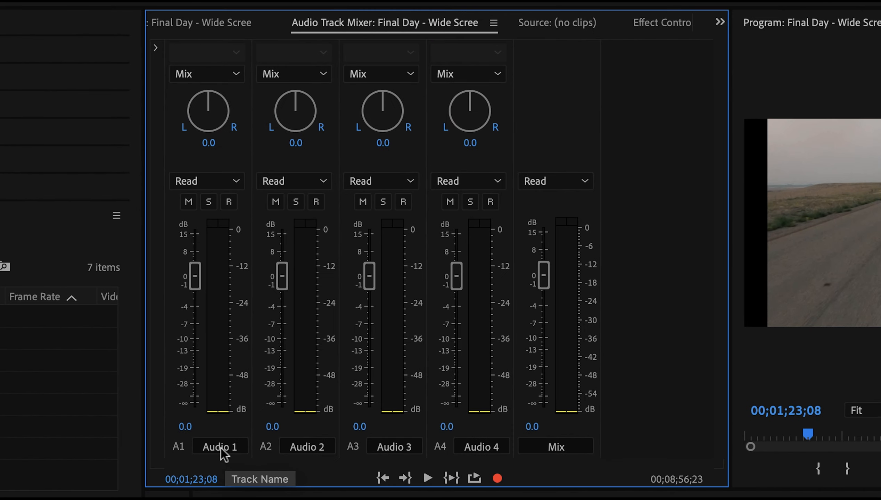
double_click(220, 448)
drag(222, 453, 237, 448)
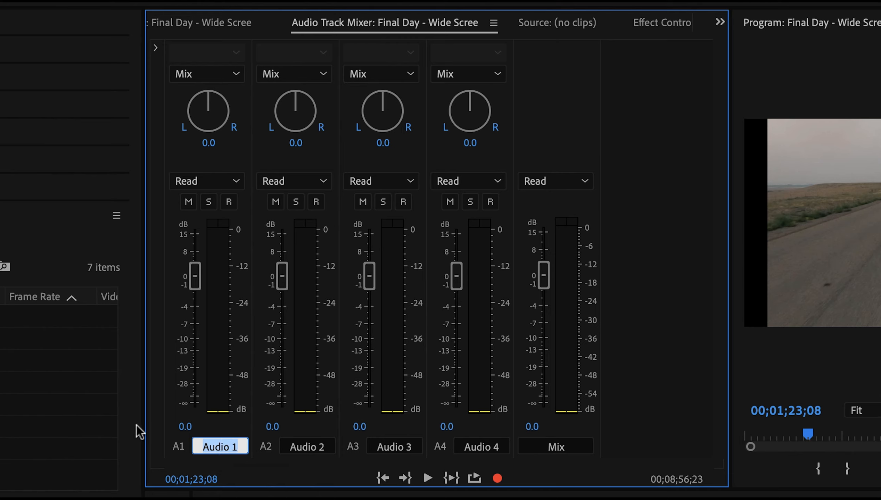
text(Cam1)
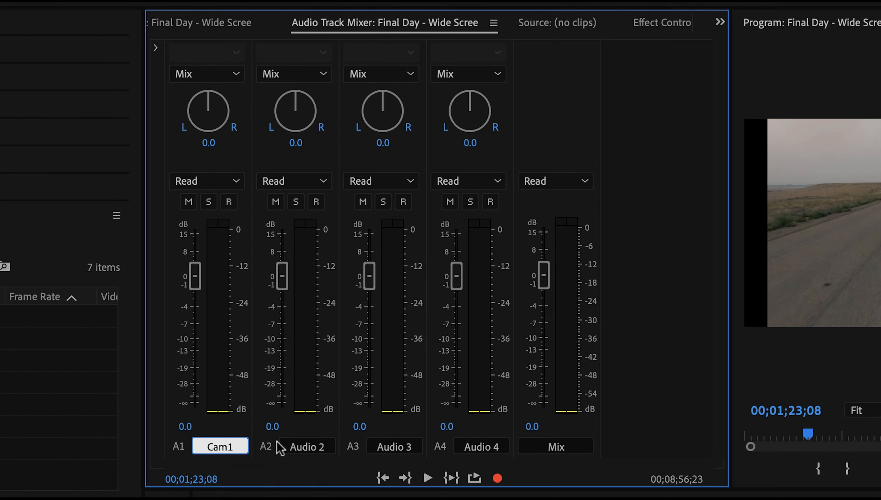
click(325, 446)
drag(330, 447, 216, 437)
text(Cam)
key(BackSpace)
text(m2)
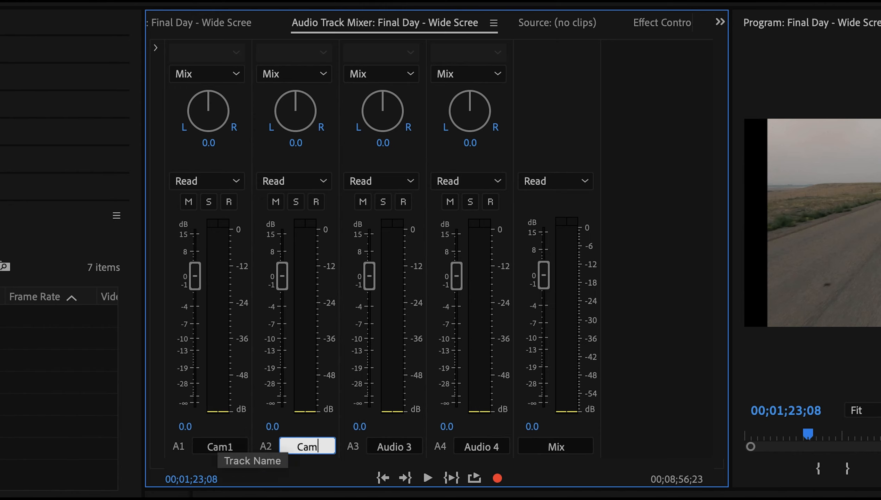
- Rename audio track A3 as VO and A4 as SFX
click(416, 448)
drag(416, 447, 366, 444)
text(VO)
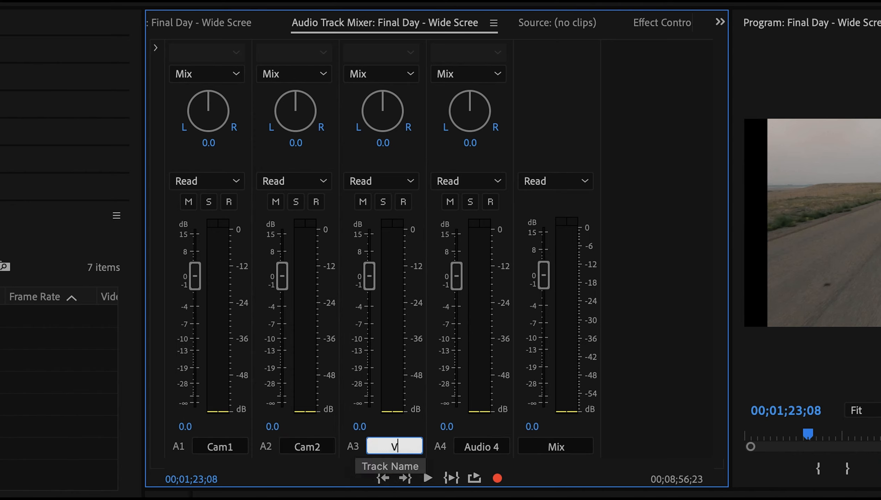
click(500, 452)
drag(500, 451, 440, 445)
text(SFX)
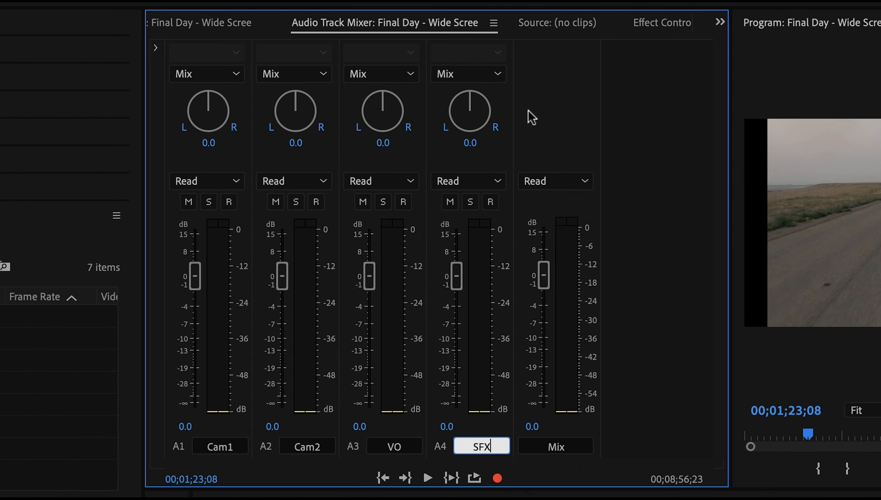
key(Return)
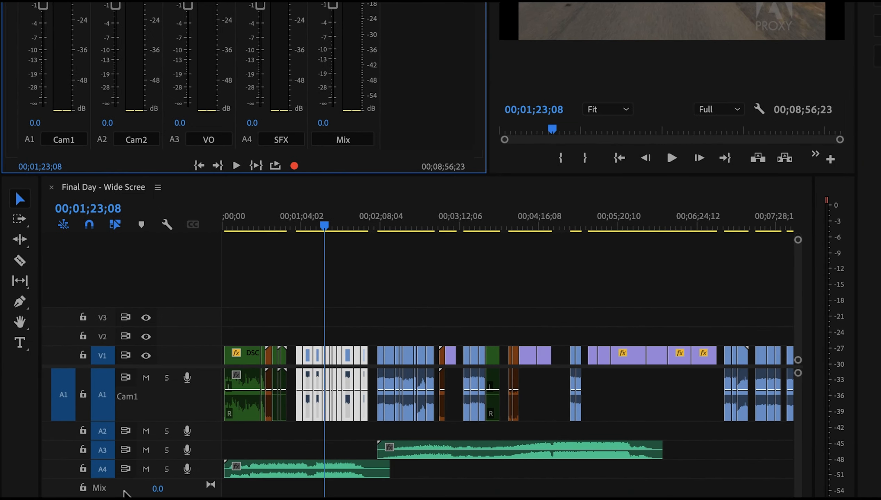
- Add one video track after Video 3 and three standard audio tracks after SFX to the sequence
right_click(124, 283)
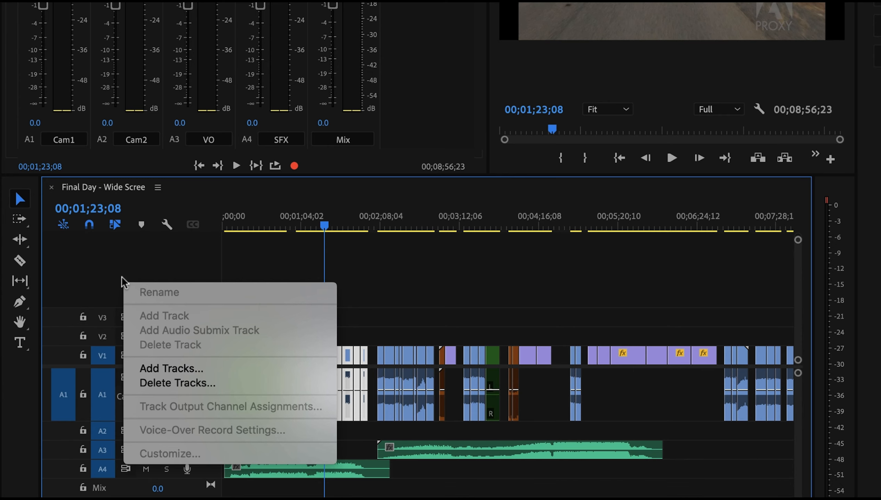
click(154, 369)
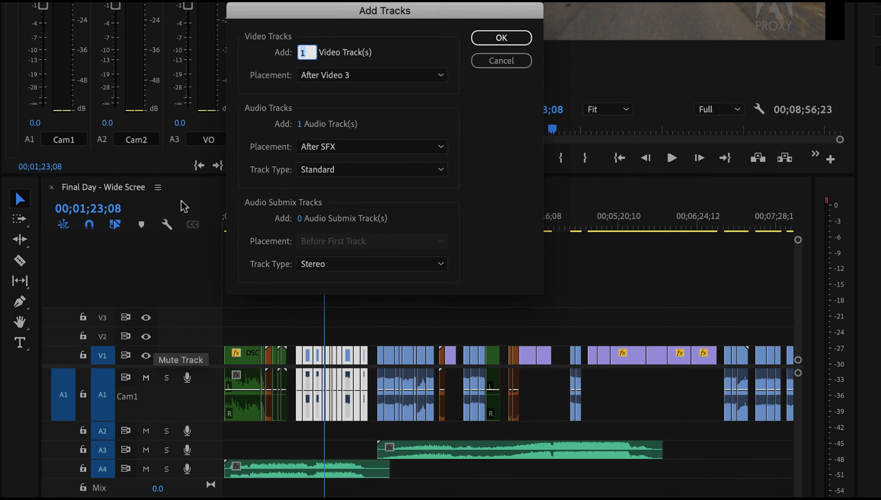
click(310, 52)
drag(310, 52, 293, 52)
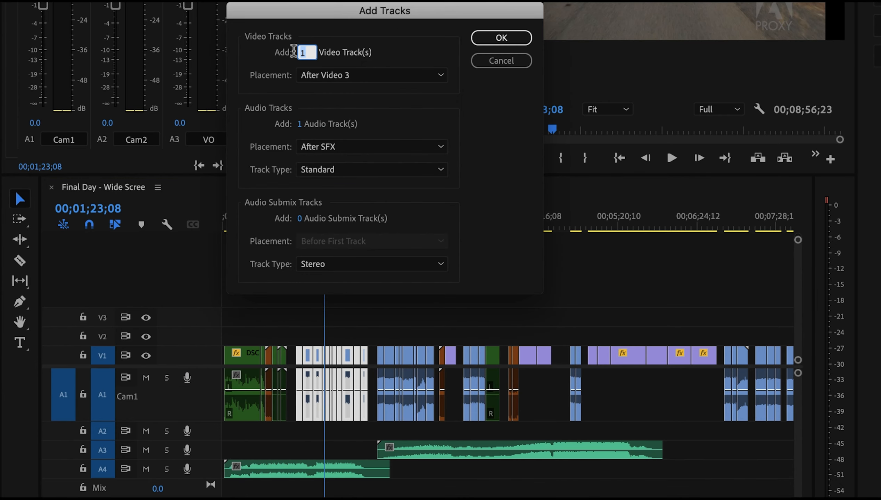
click(301, 124)
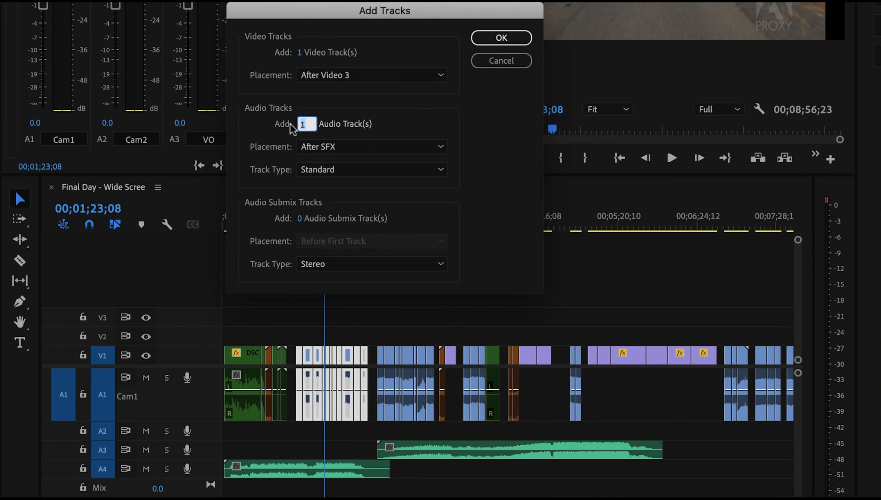
text(3)
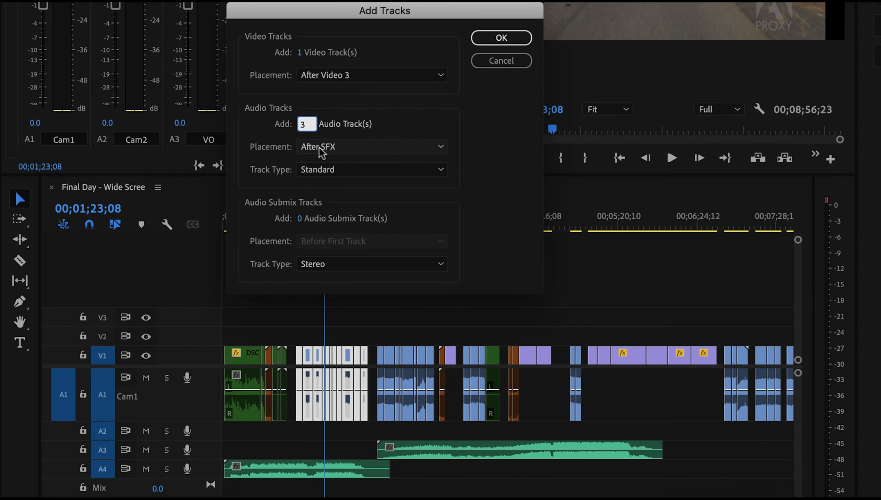
click(500, 38)
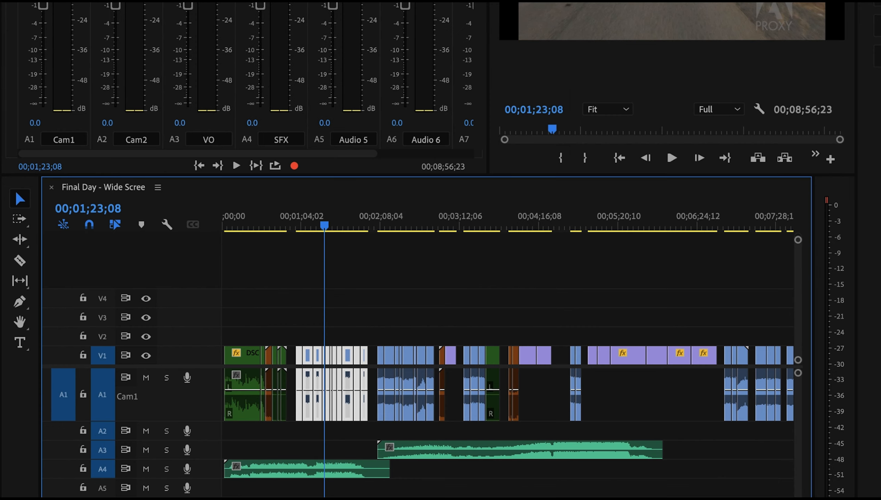
- Rename audio track A5 as Music 1 and A6 as Music 2 in the Audio Track Mixer
click(352, 150)
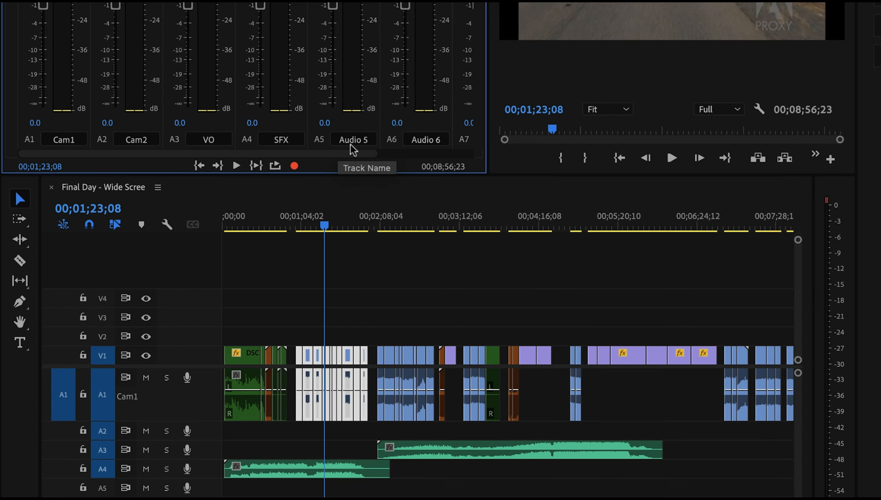
click(354, 139)
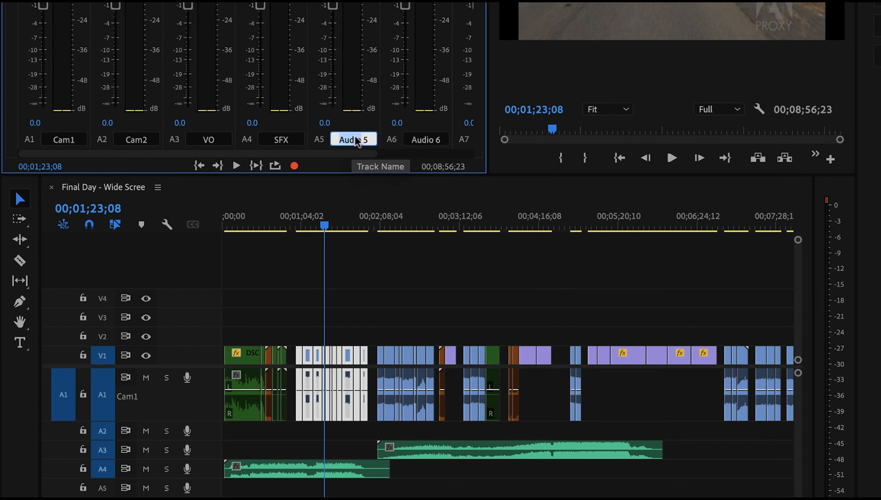
text(Music 1)
key(BackSpace)
key(BackSpace)
key(Return)
click(433, 140)
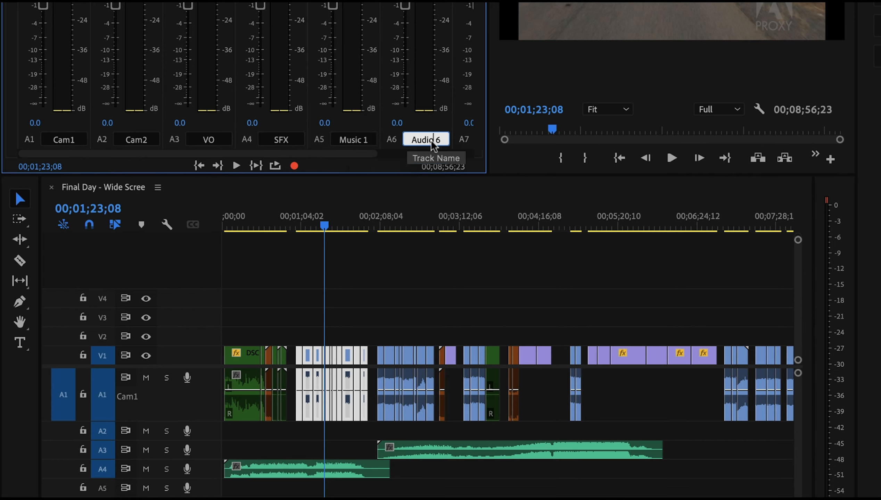
drag(442, 140, 379, 123)
text(Music 2)
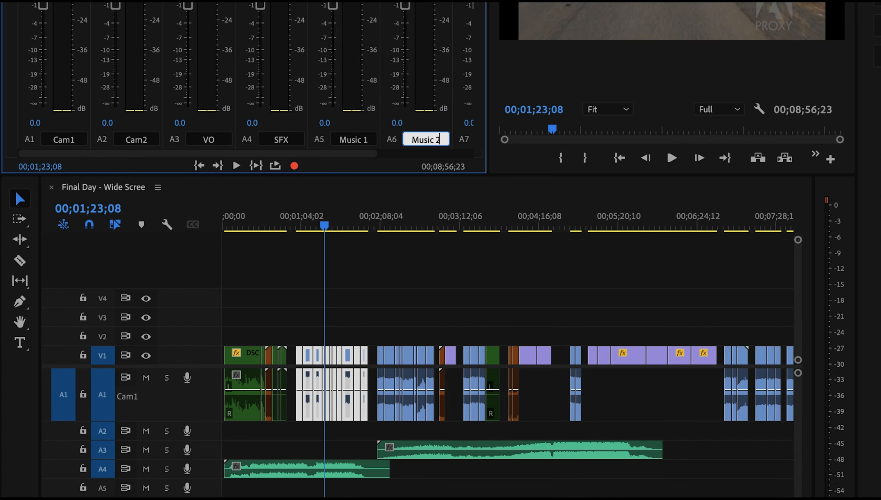
key(Return)
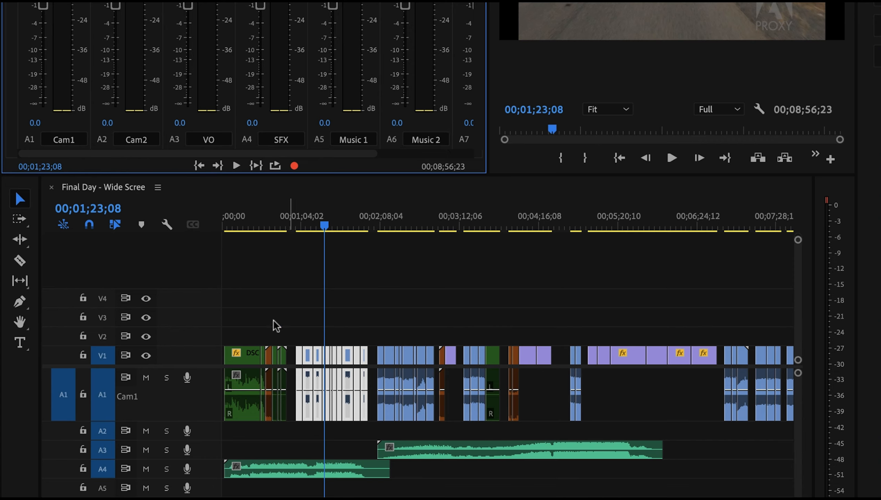
- Increase the height of all audio tracks in the timeline until their track names show, and check the names down to Music 2
click(145, 272)
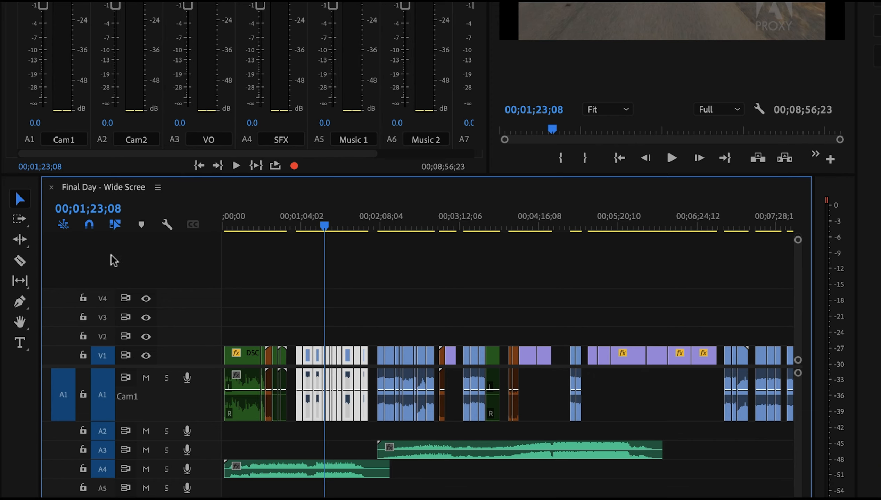
double_click(155, 376)
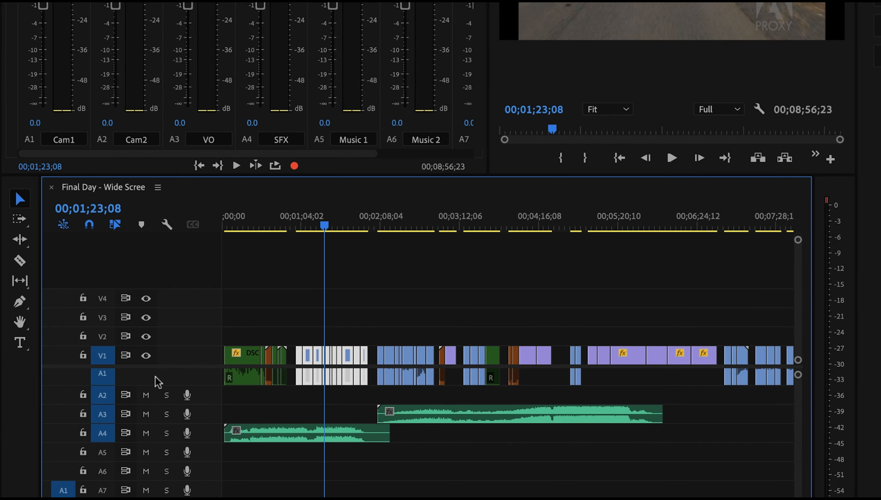
key(alt+equal)
key(alt+equal)
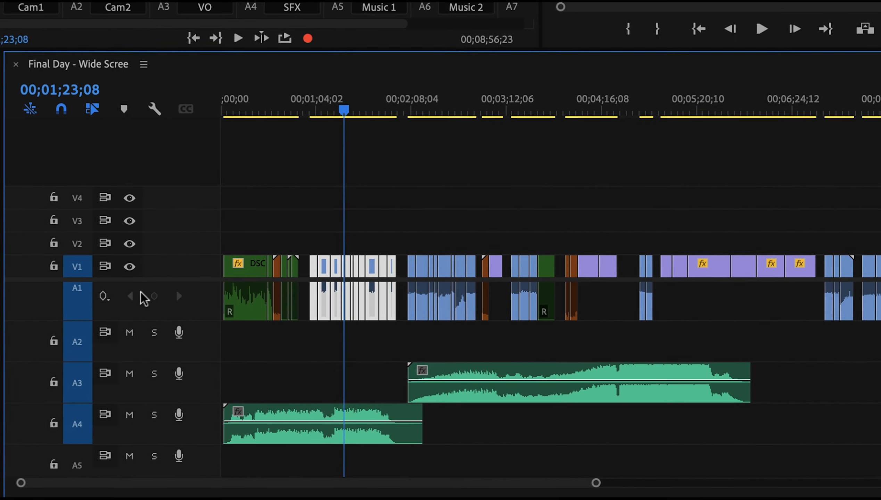
key(alt+equal)
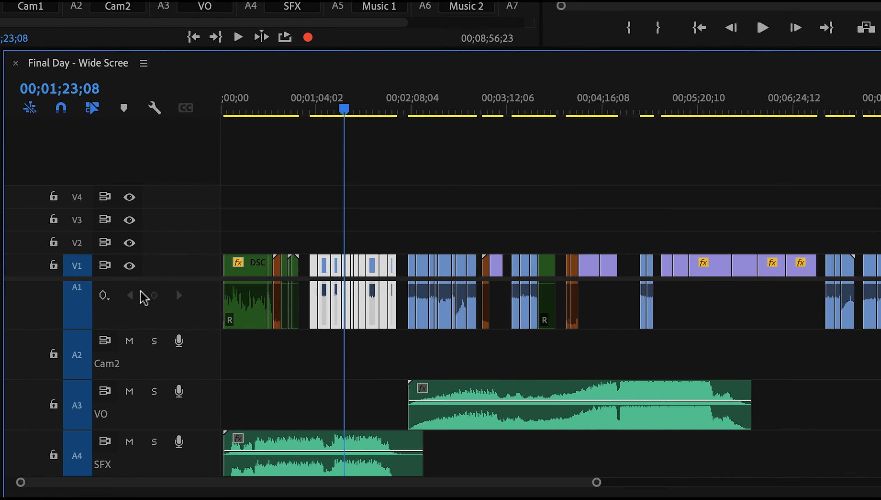
scroll(125, 371, down, 3)
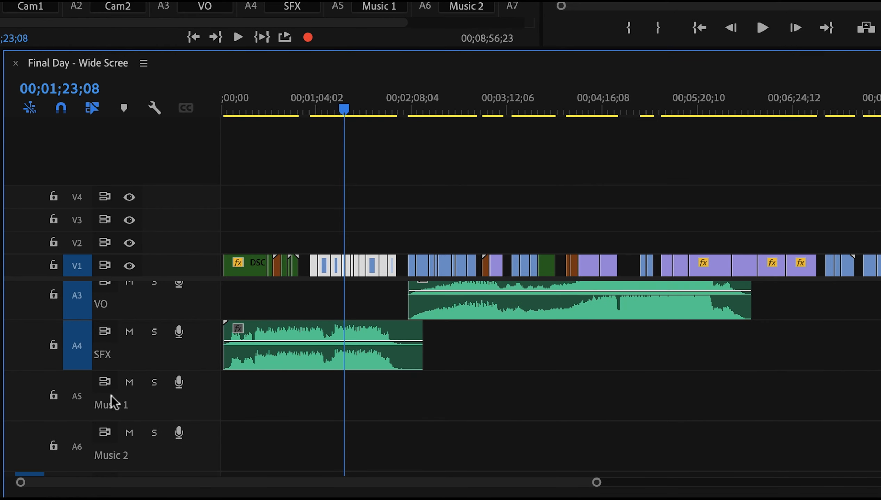
scroll(114, 378, up, 1)
scroll(114, 378, up, 2)
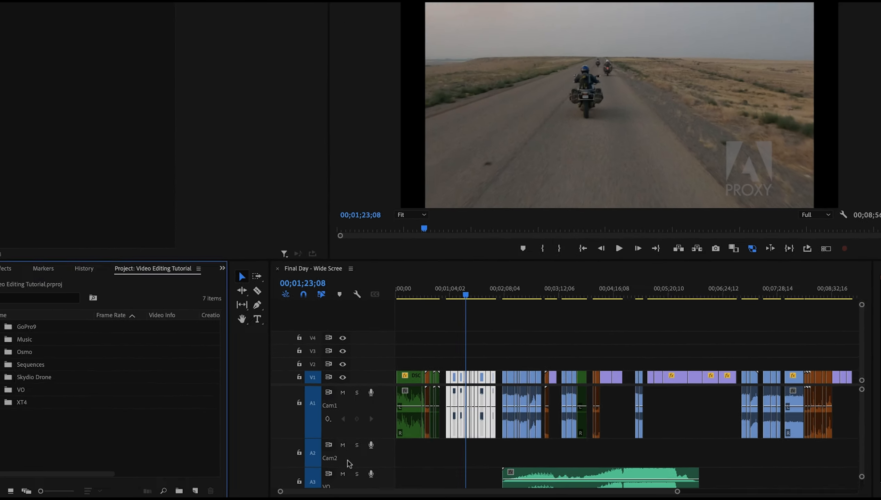
- Move the music clip on VO down to Music 1 and the opening one on SFX to Music 2, and set the playhead to 00;00;06;05
scroll(349, 464, down, 3)
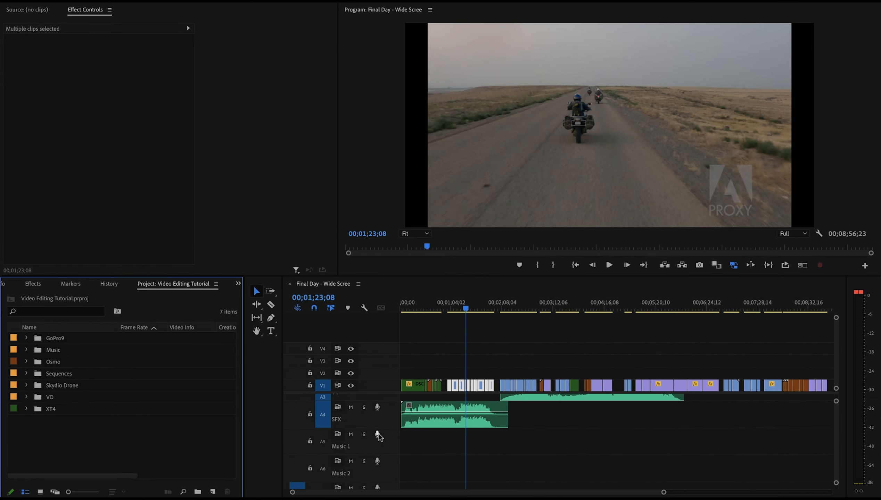
scroll(379, 437, up, 2)
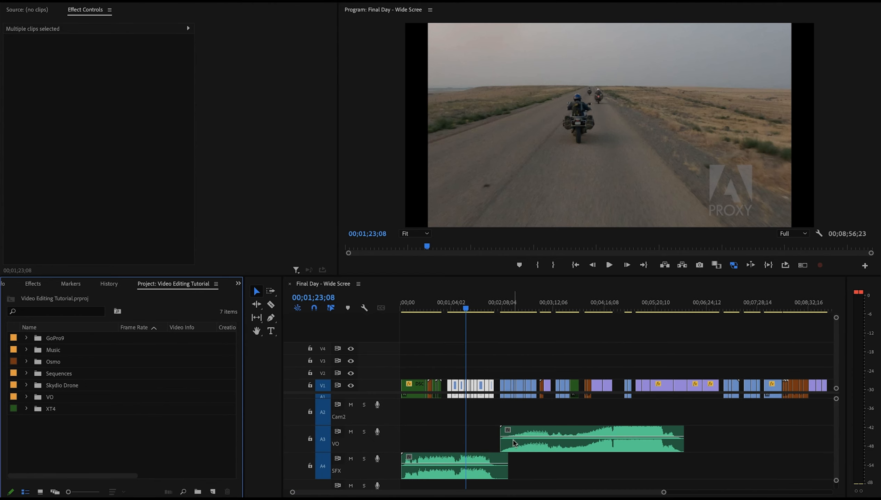
scroll(514, 443, down, 1)
drag(557, 421, 551, 480)
scroll(466, 476, down, 2)
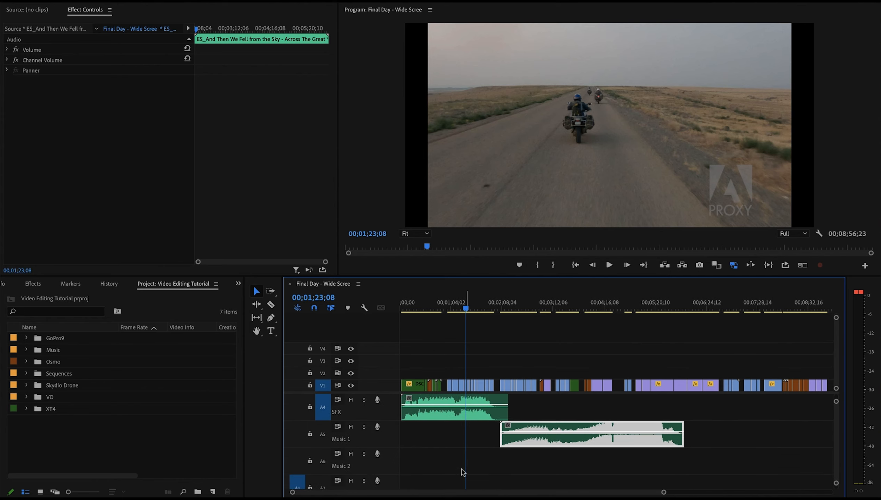
drag(441, 416, 442, 461)
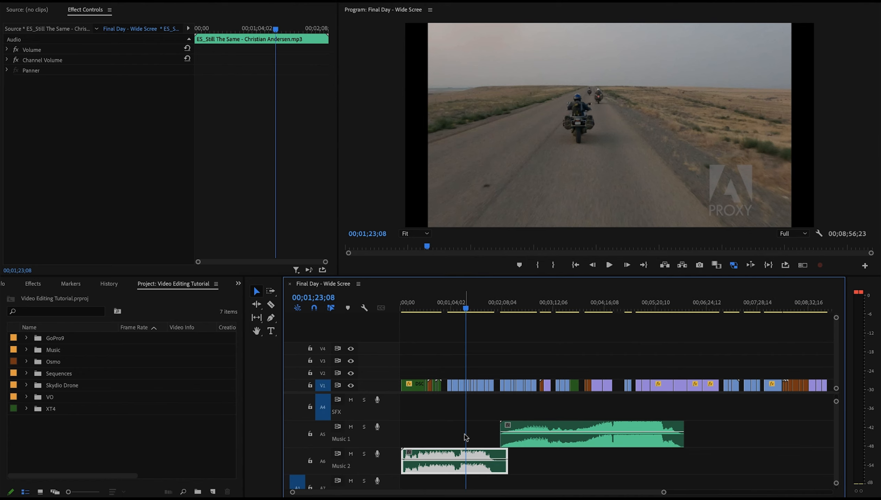
click(405, 306)
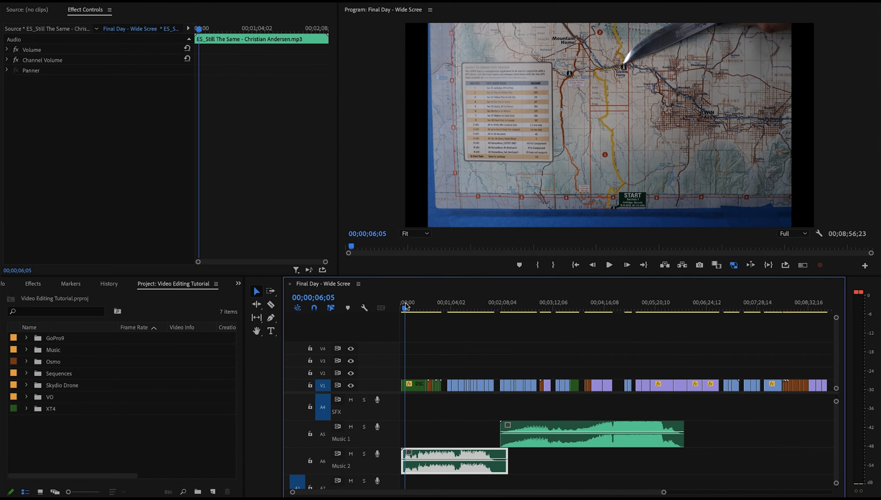
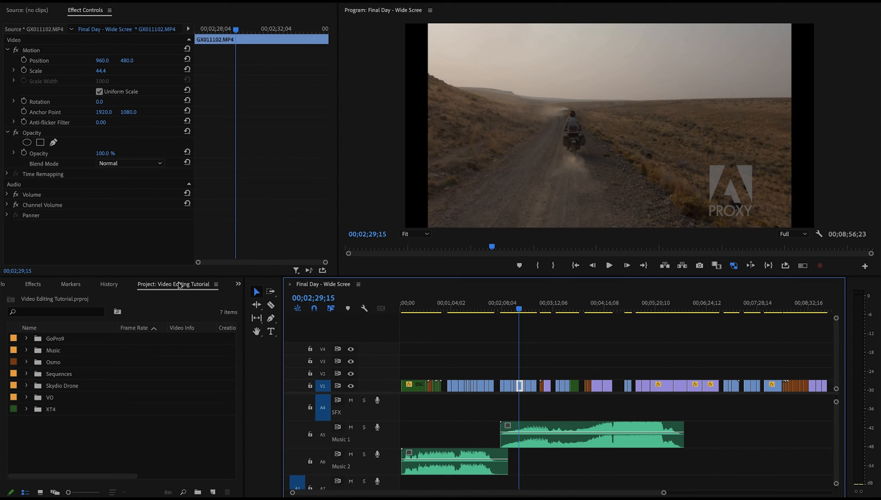
- Expand the VO bin, switch to the workspace with one large shared monitor, and load DSCF1471.MOV as the source clip
click(26, 398)
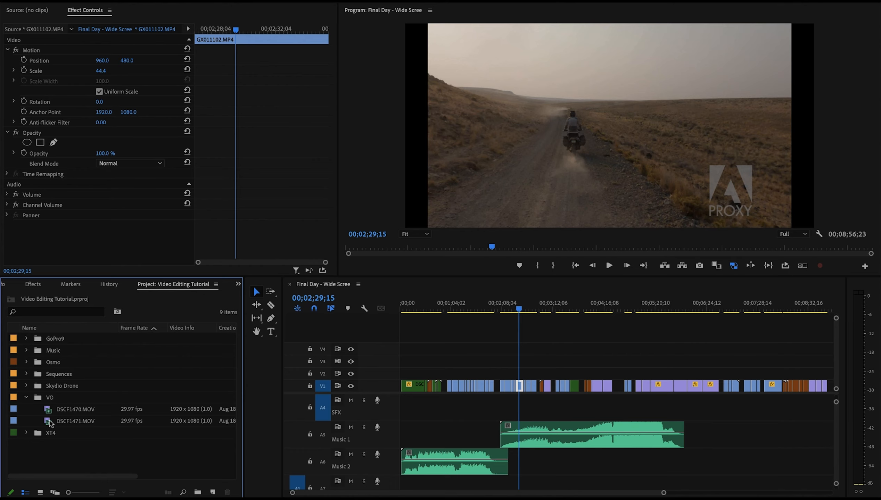
double_click(50, 421)
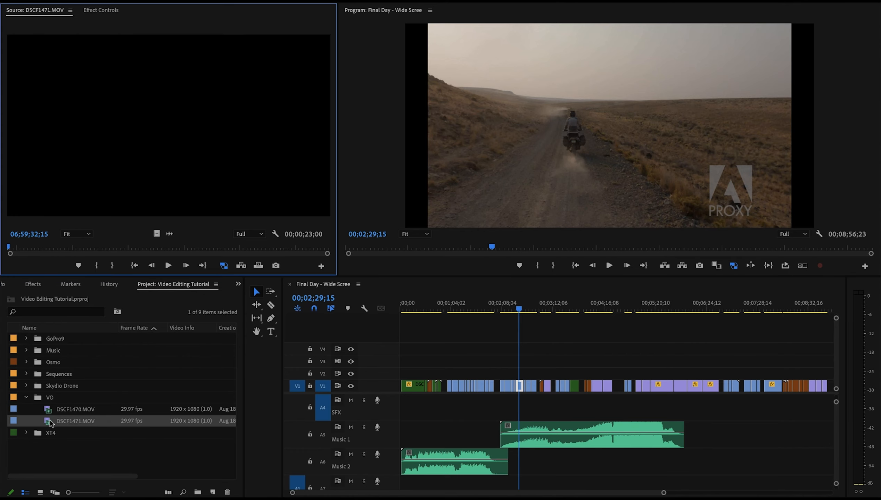
click(258, 1)
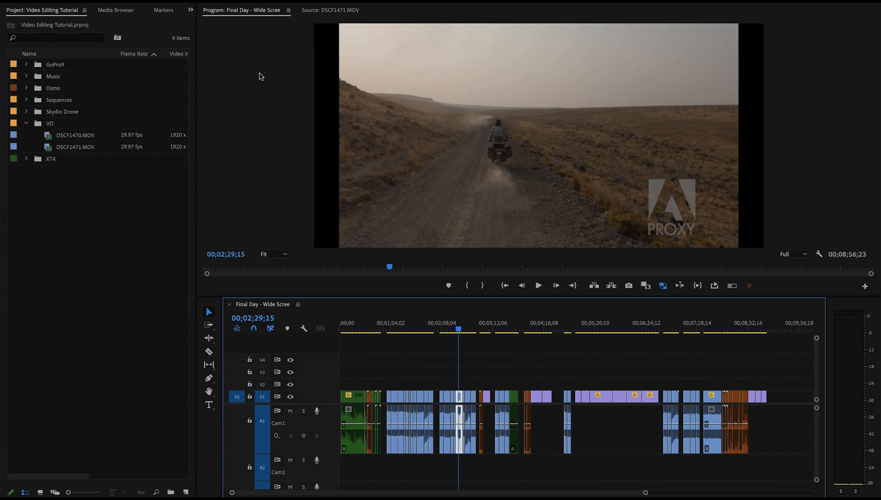
double_click(48, 150)
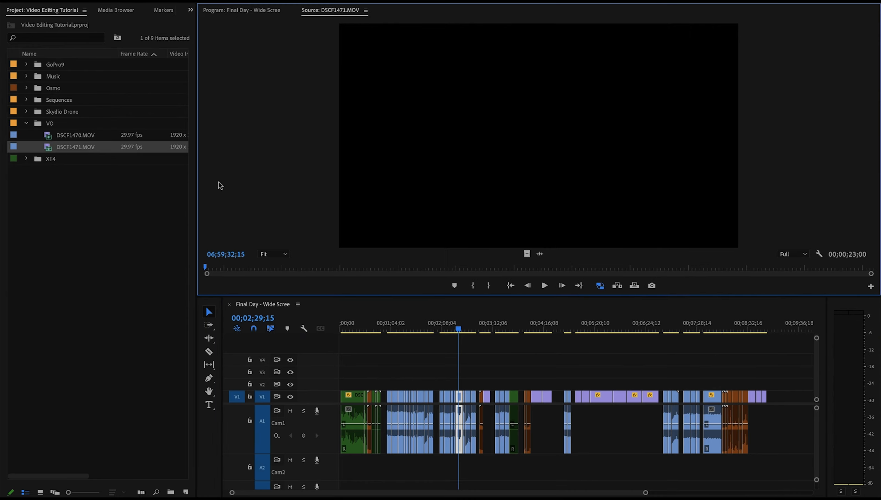
- Audition the voice-over in DSCF1471.MOV and display its audio waveform in the Source Monitor
drag(232, 268, 263, 261)
key(space)
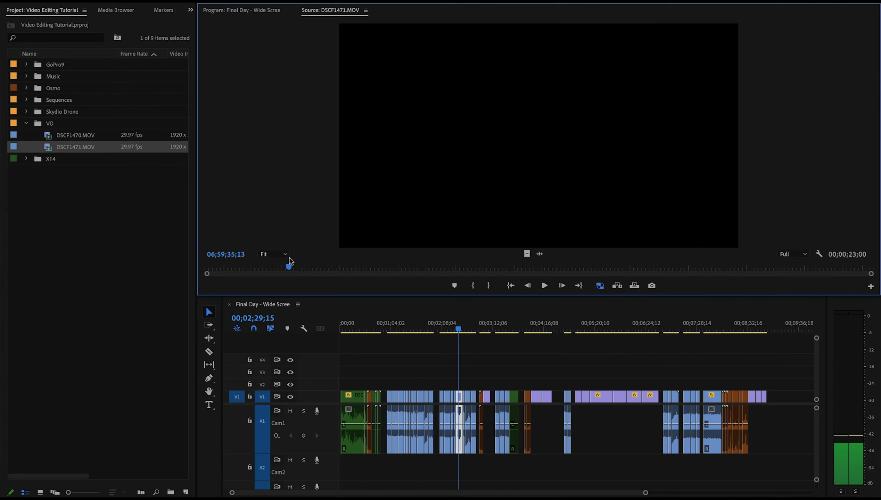
key(space)
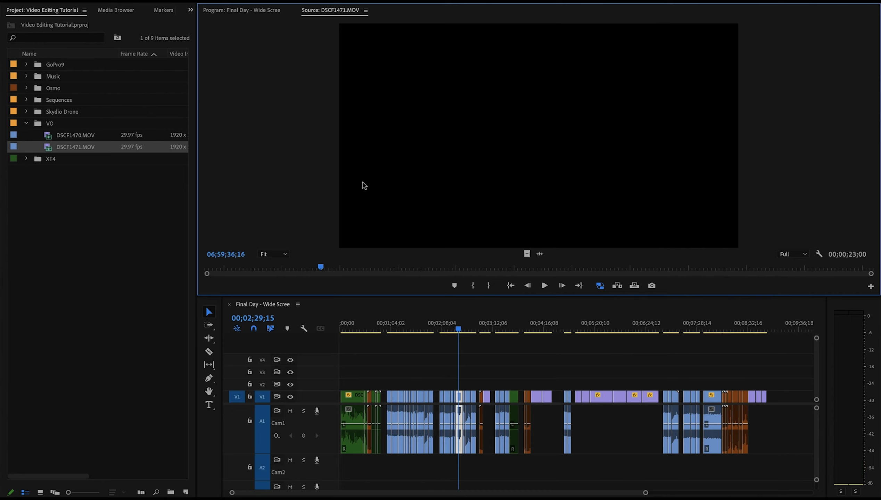
click(544, 254)
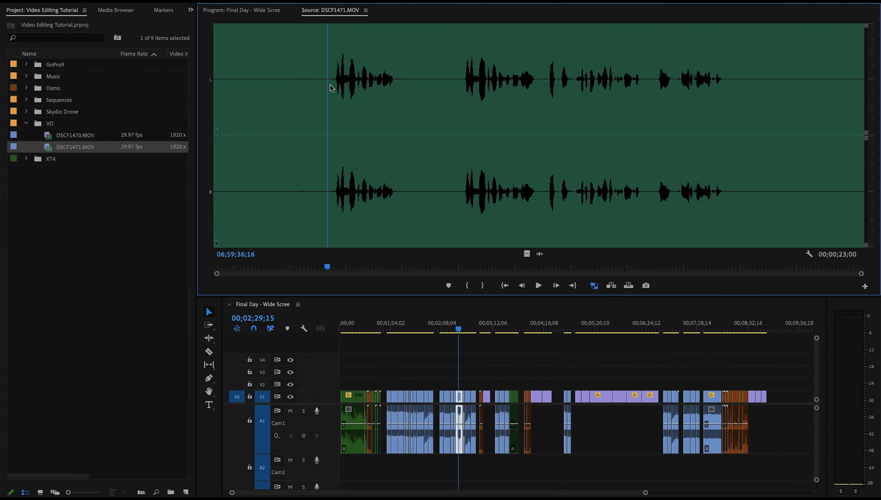
key(space)
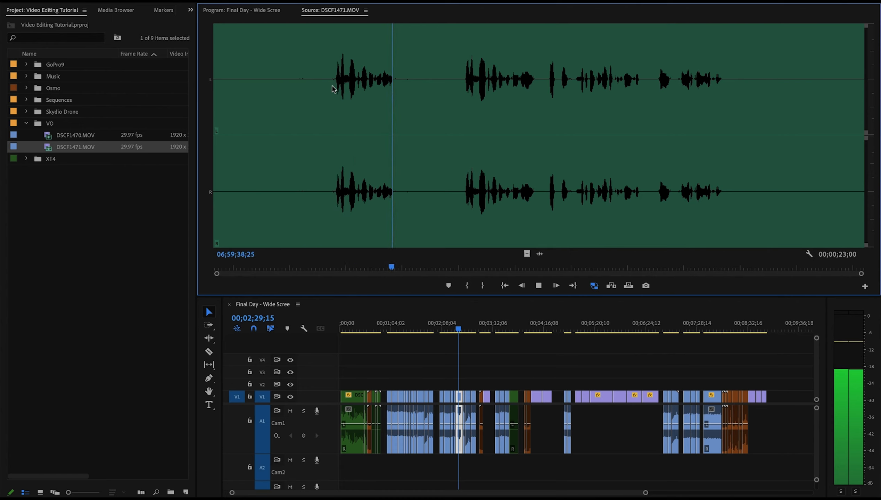
key(space)
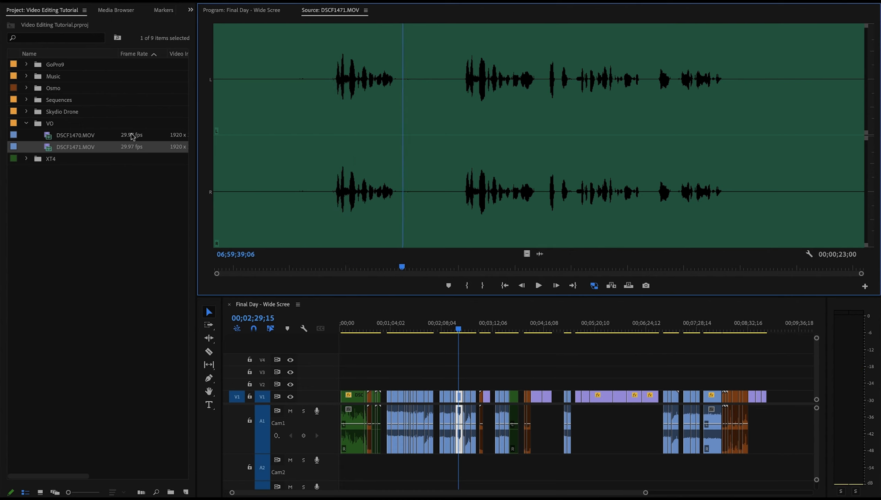
- Load DSCF1470.MOV, show its waveform, and mark the first spoken phrase with an In point at 06;57;03;28 and an Out point at 06;57;12;09
double_click(50, 138)
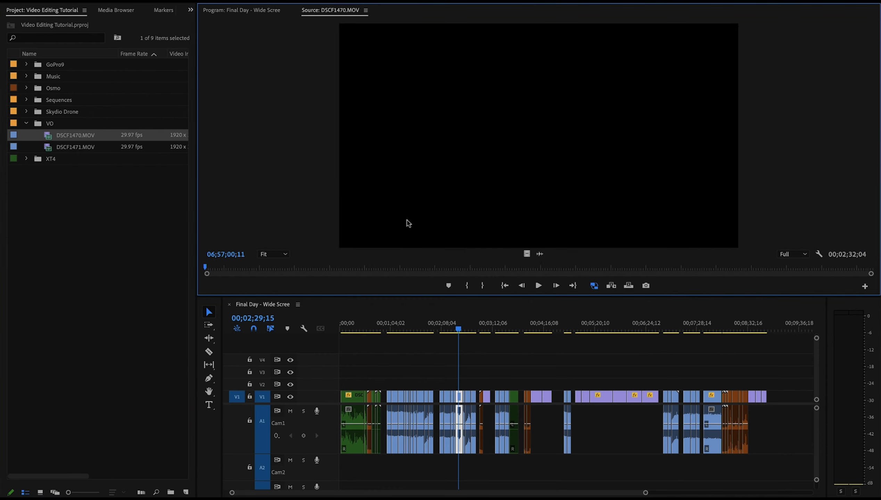
click(539, 253)
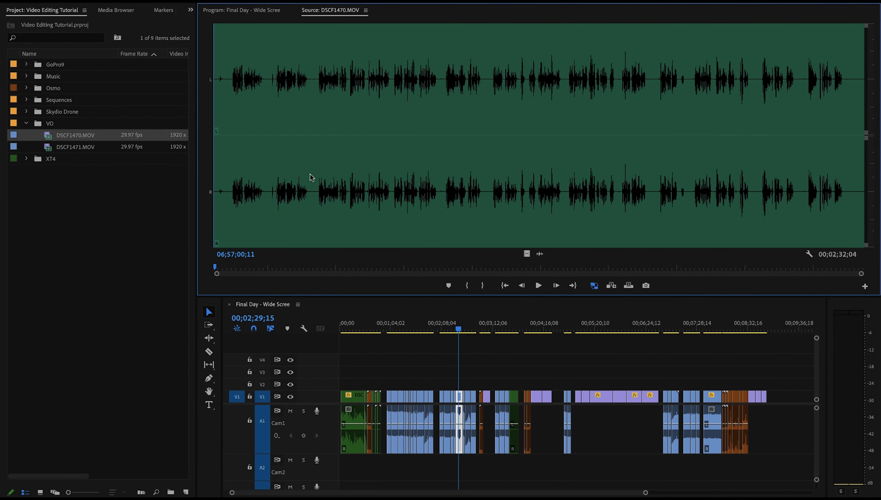
click(229, 86)
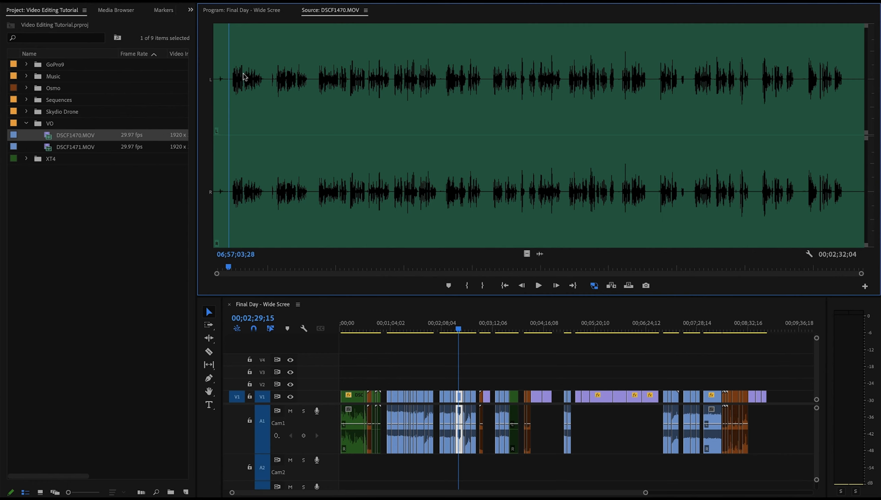
key(i)
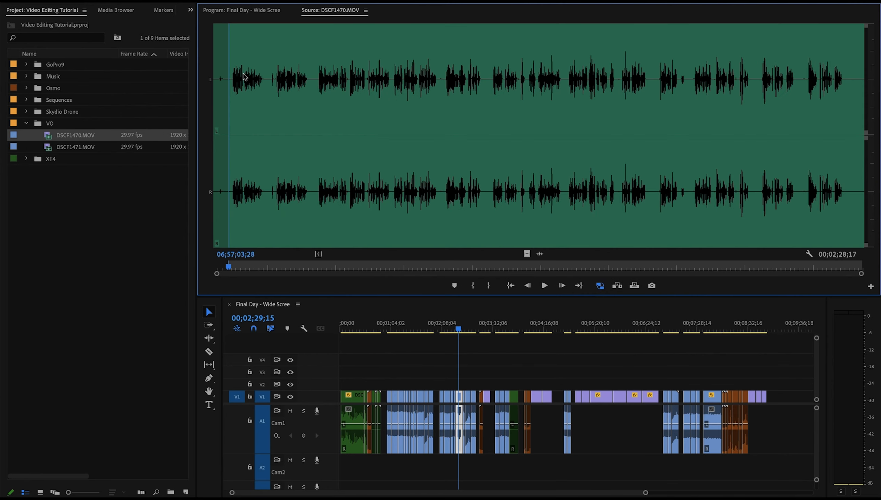
key(space)
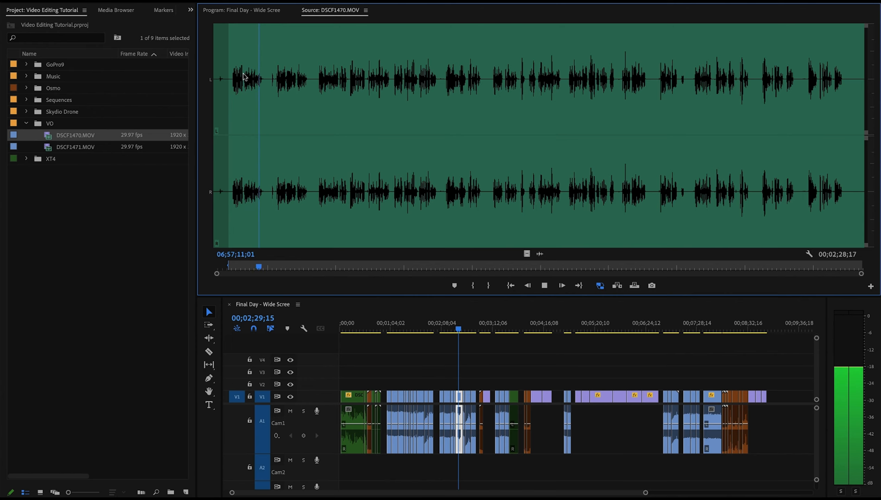
key(space)
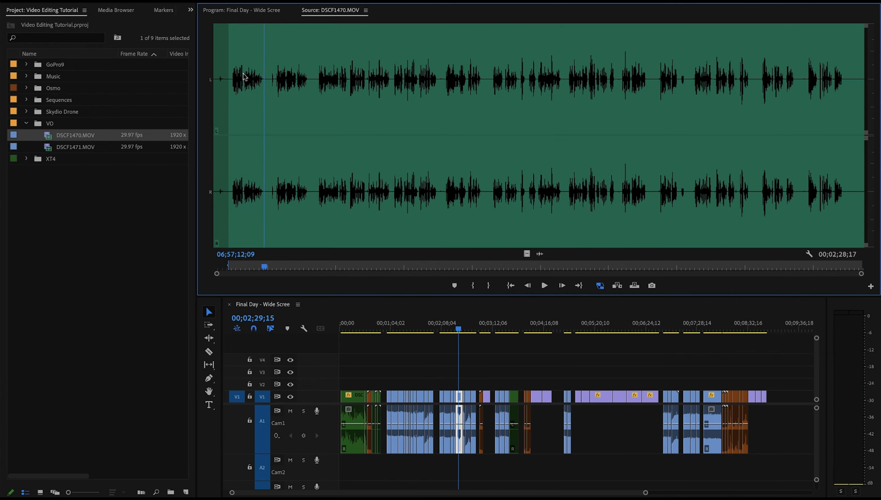
key(o)
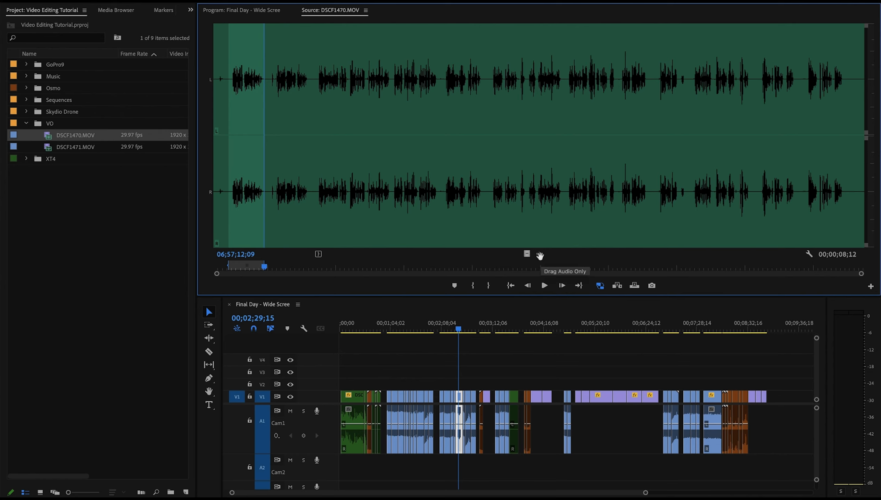
- Place only the audio of the marked DSCF1470.MOV section on track A2, below the start of the second clip group
drag(539, 253, 389, 467)
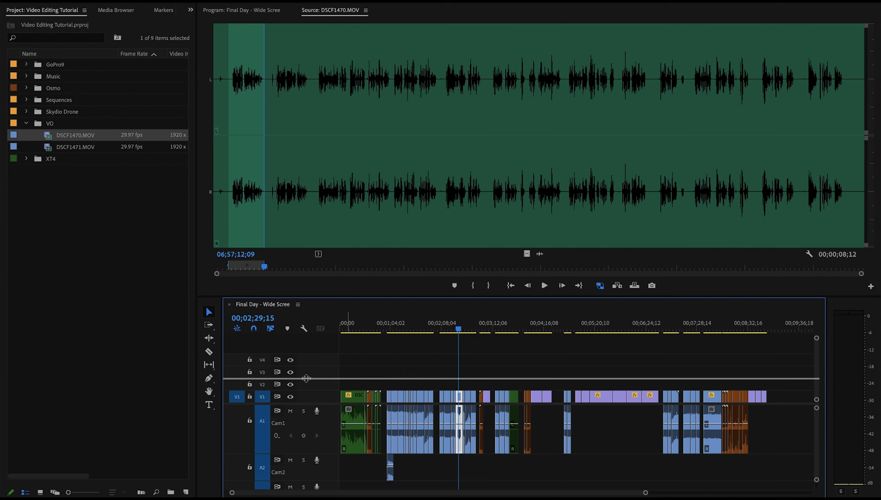
scroll(304, 392, down, 1)
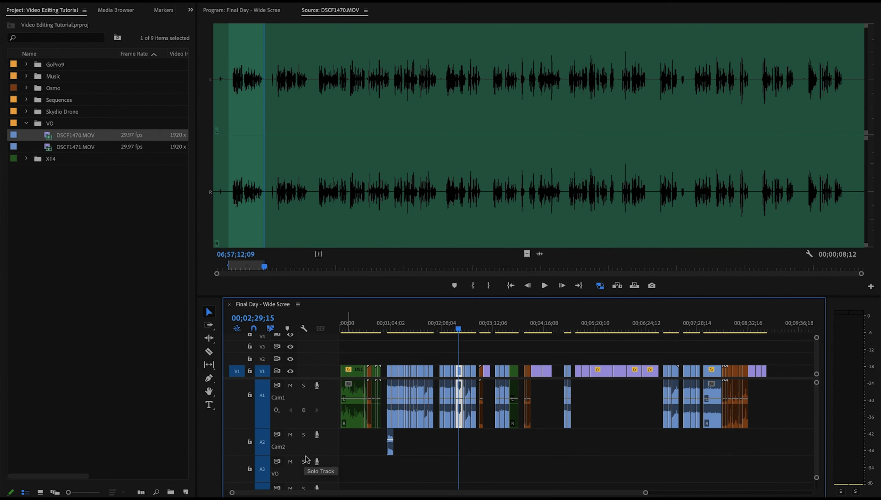
- Reduce the height of track A2 and move its voice-over clip onto VO track A3, just before the second clip group
drag(307, 455, 309, 444)
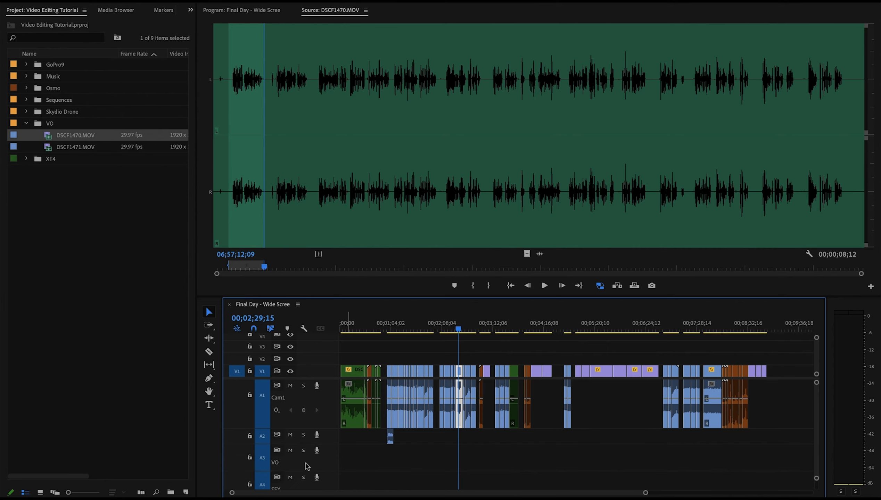
scroll(325, 463, down, 2)
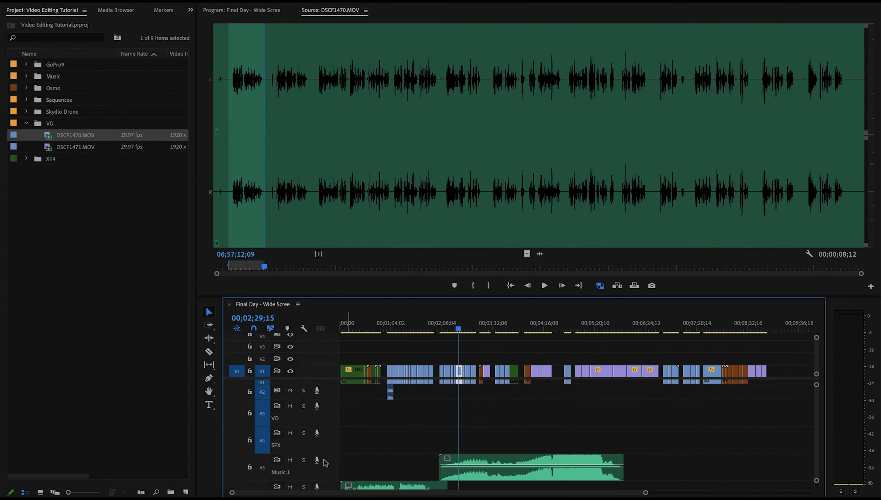
scroll(325, 463, up, 2)
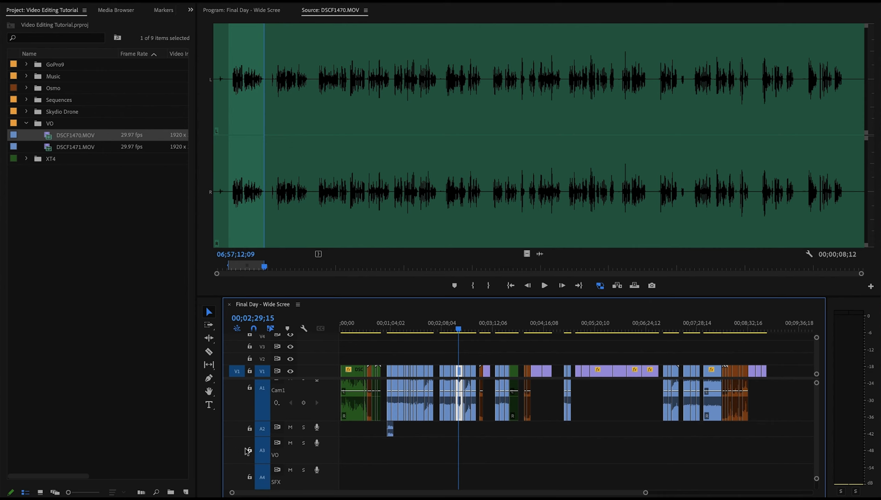
drag(539, 254, 523, 202)
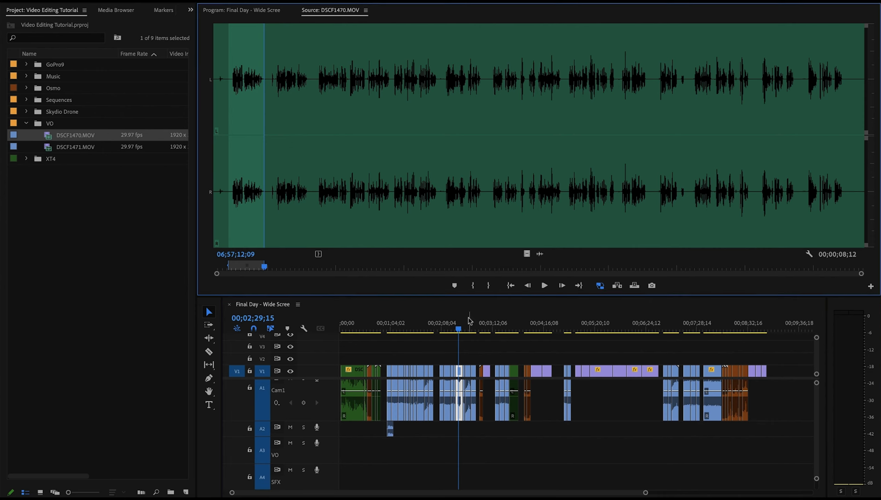
drag(391, 433, 371, 457)
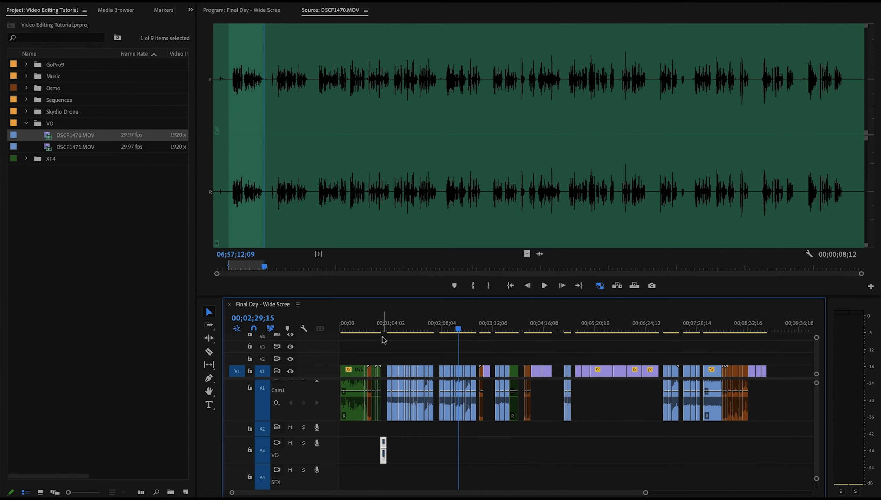
- Mark the second spoken phrase in DSCF1470.MOV, from the pause after the first phrase to an Out point at 06;57;22;22
drag(271, 167, 268, 167)
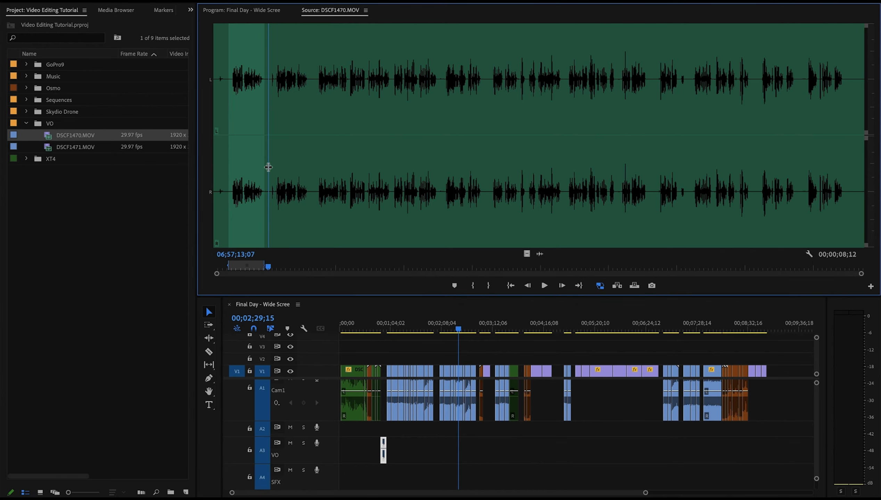
key(space)
key(i)
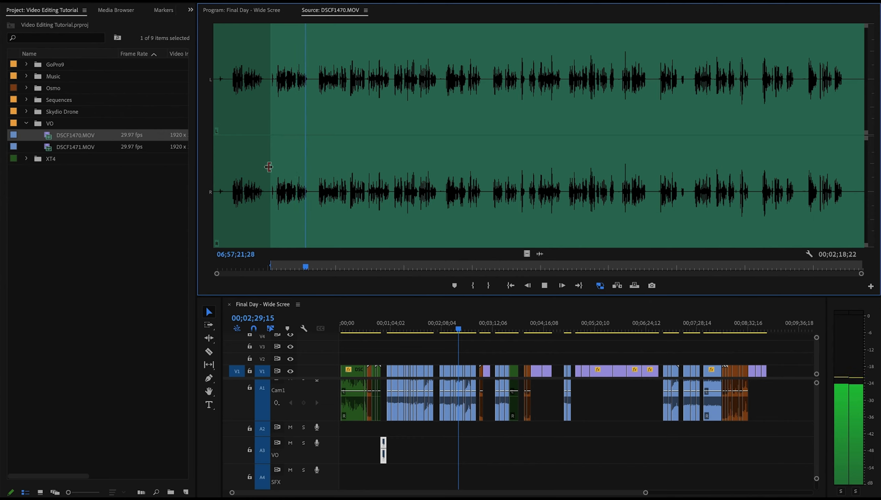
key(space)
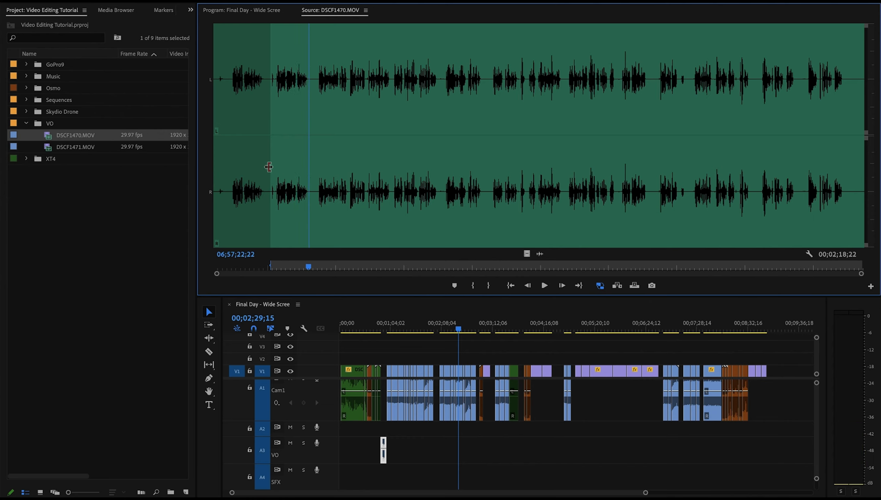
key(o)
click(287, 173)
click(287, 174)
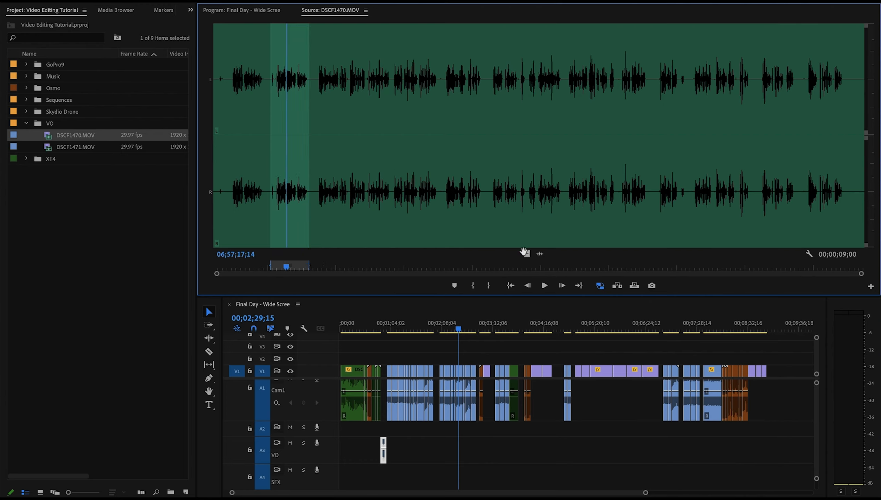
- Place only the audio of the marked section on VO track A3 below the second clip group, and delete the earlier voice-over clip there
drag(540, 255, 394, 453)
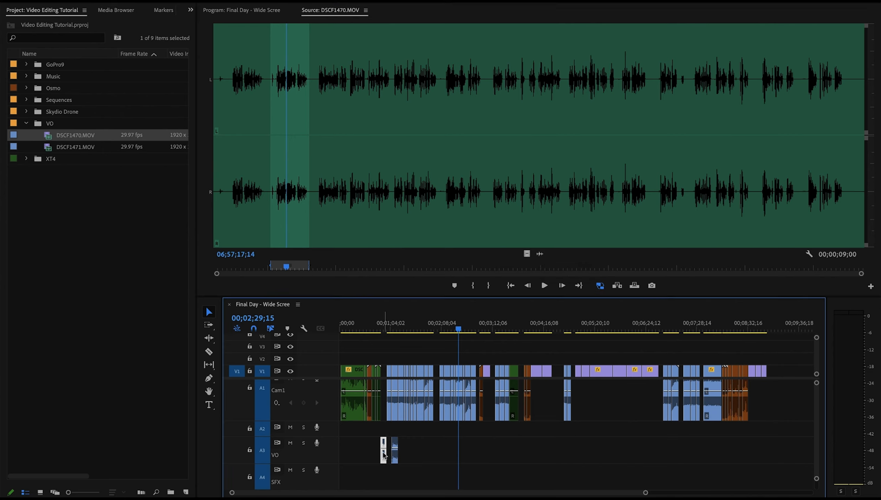
key(Delete)
- Mark the third spoken section of DSCF1470.MOV up to 06;57;41;21 and place only its audio on VO track A3, after the existing voice-over clip
click(311, 85)
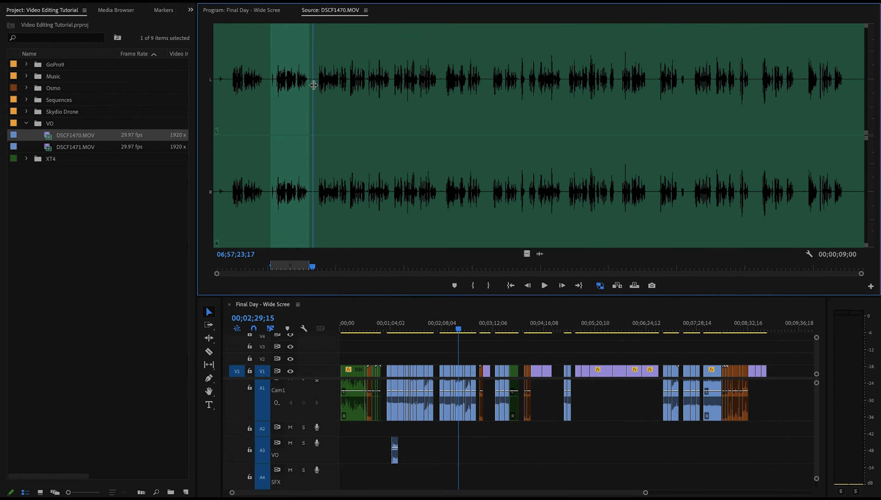
key(space)
key(i)
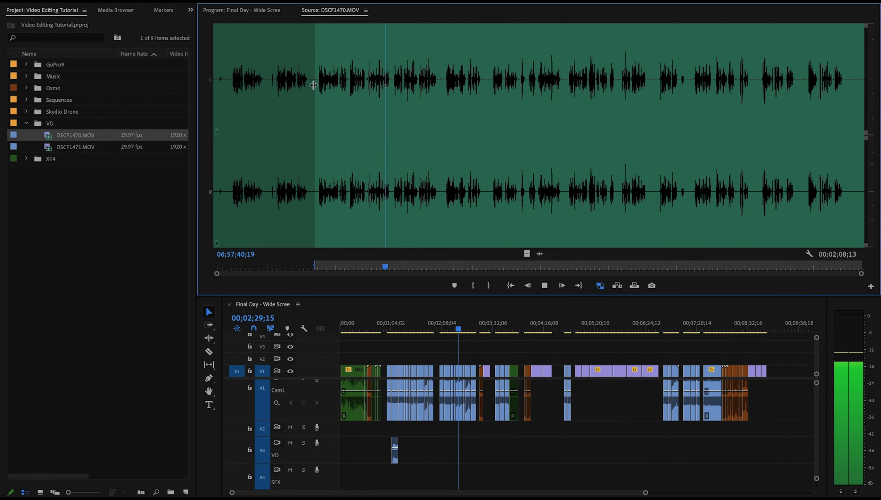
key(space)
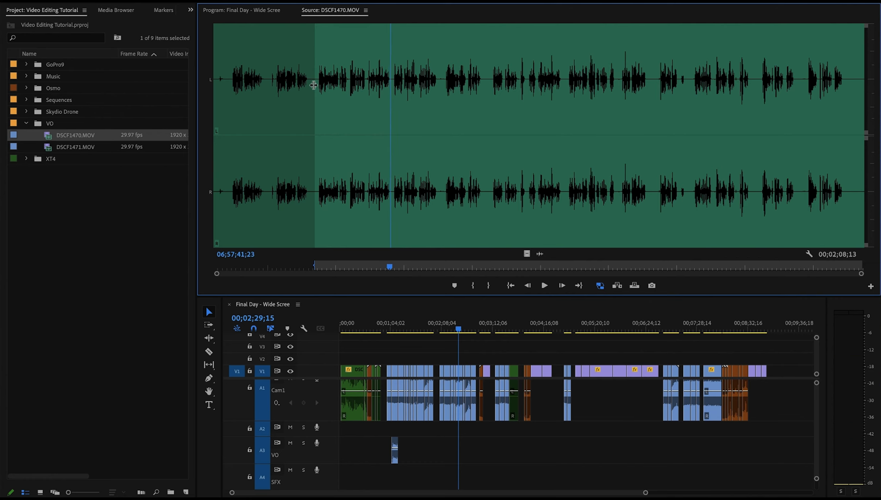
key(space)
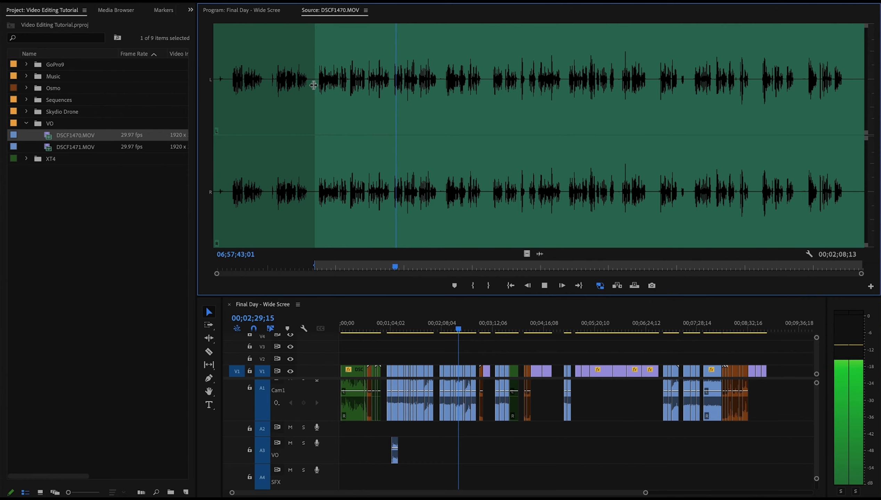
key(space)
click(391, 82)
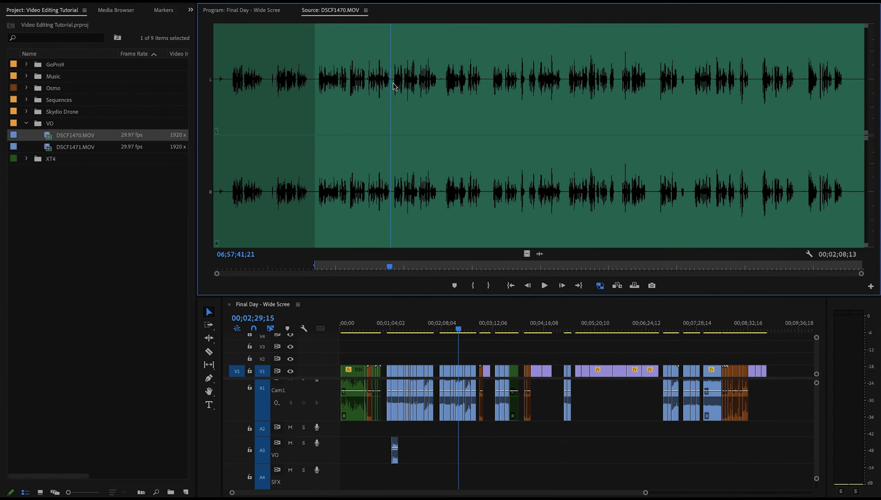
key(o)
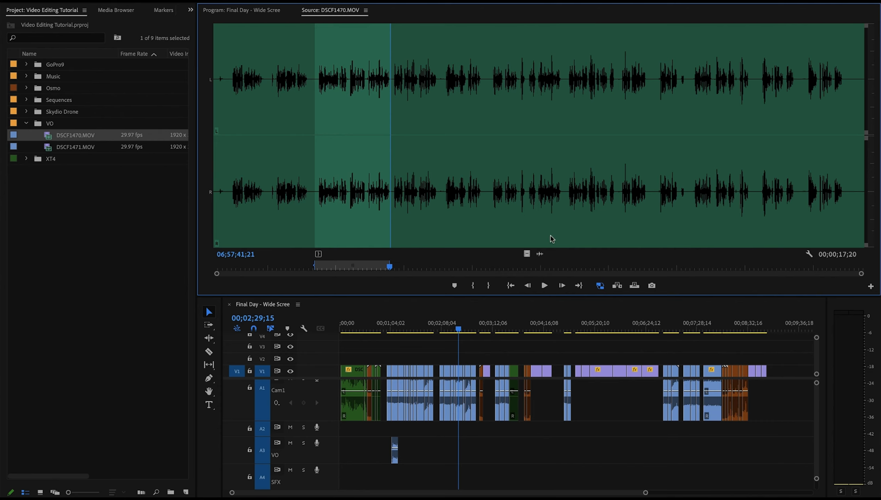
drag(539, 256, 408, 454)
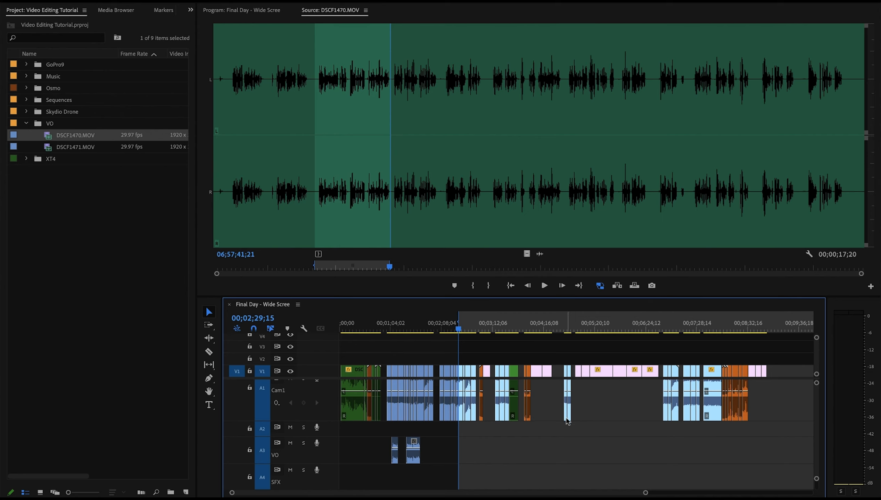
key(alt+x)
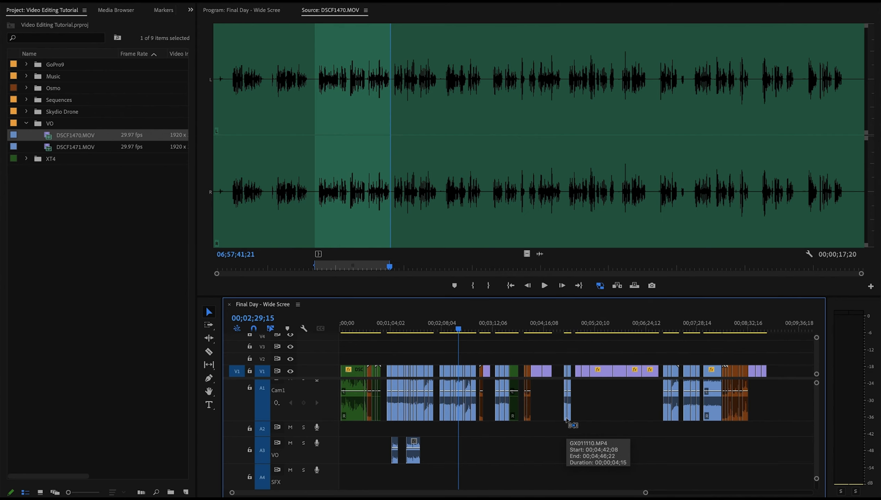
- Mark DSCF1470.MOV from 06;57;42;03 to 06;57;52;20 and place only its audio on VO track A3, around the start of the third clip group
click(396, 157)
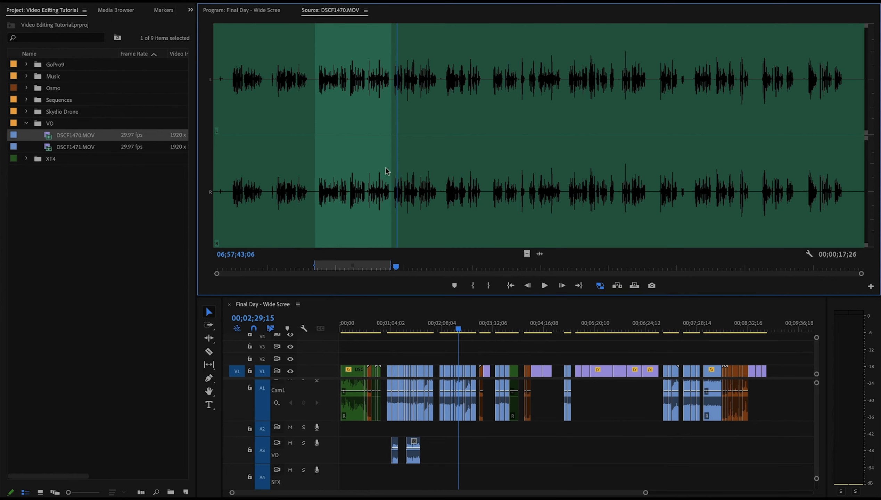
click(391, 266)
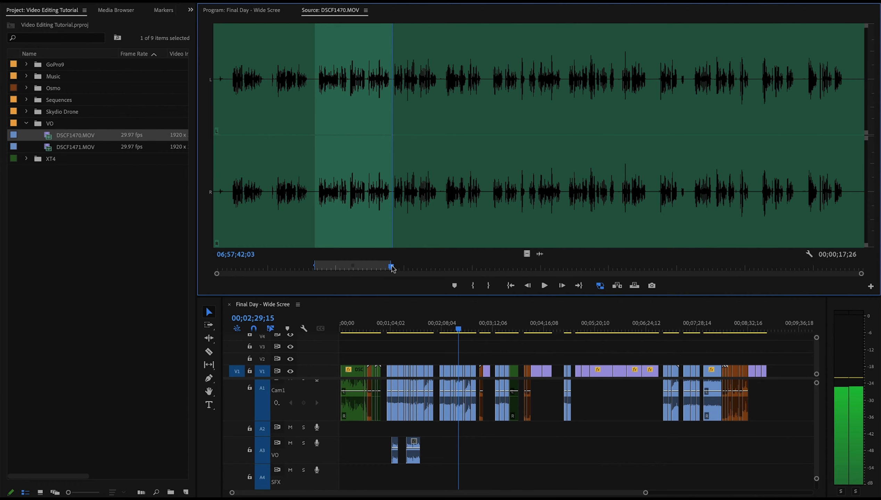
key(i)
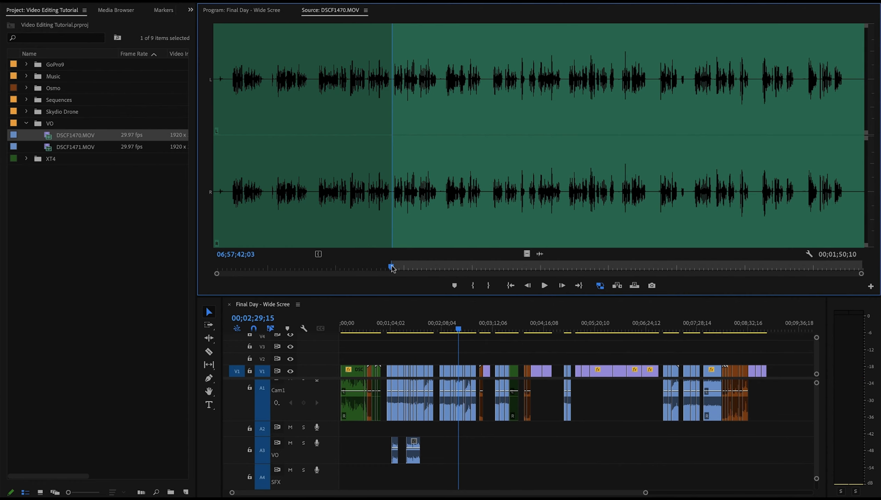
key(space)
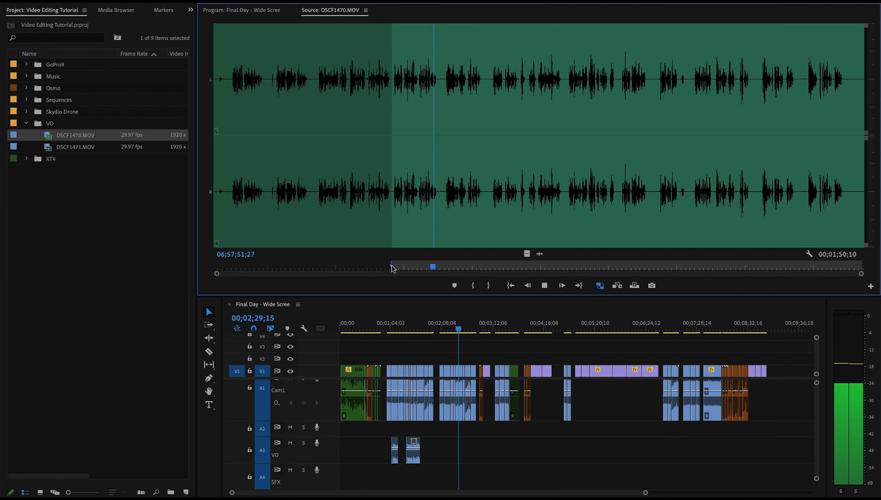
key(space)
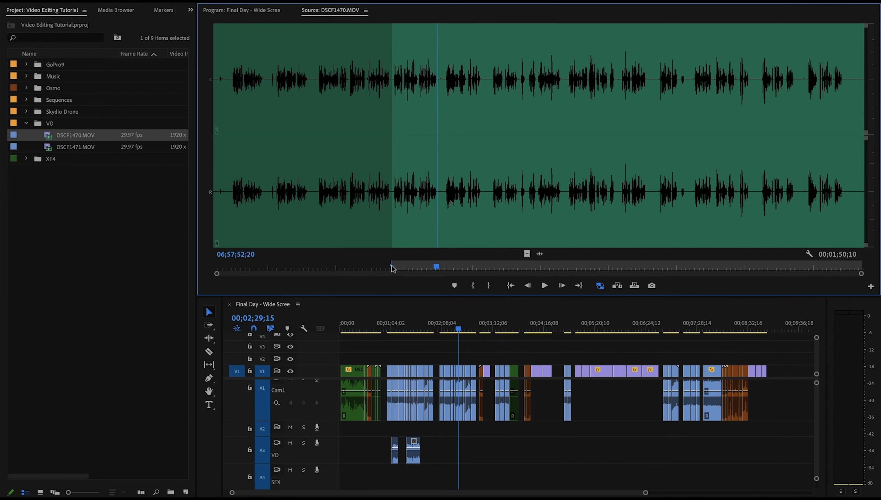
key(o)
drag(540, 254, 438, 452)
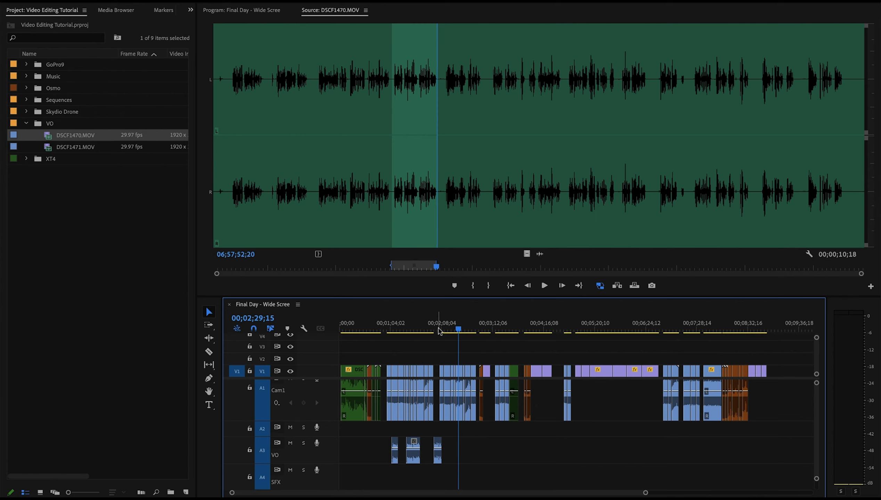
- Save the project and return to the layout with separate Source and Program monitors
key(ctrl+s)
key(shift+1)
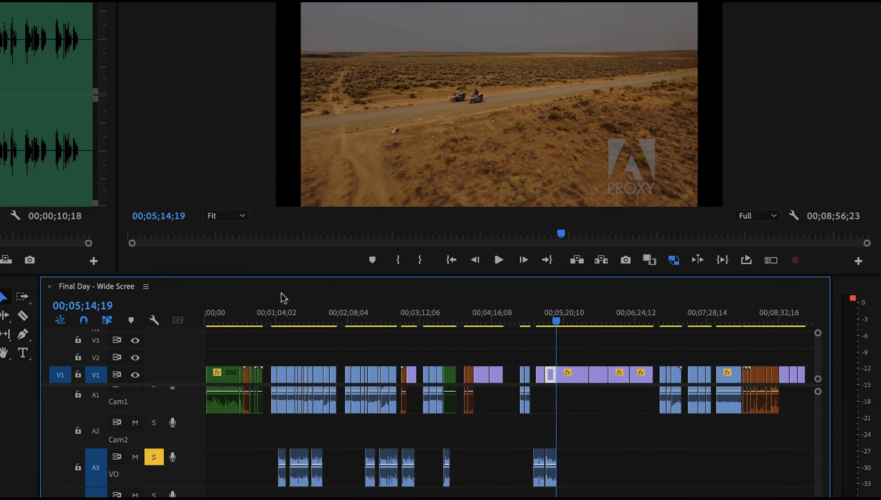
- Audition the first voice-over clip on A3, then move it below the orange clips in the first clip group and check its playback
click(314, 237)
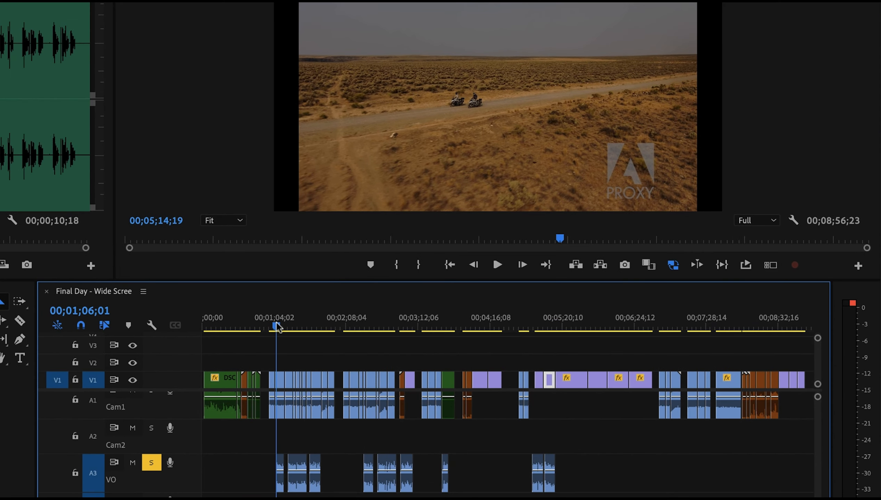
key(space)
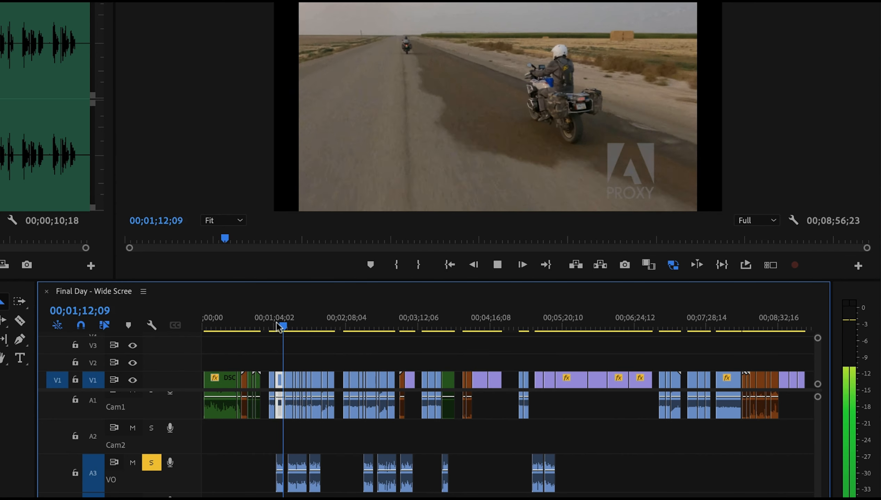
key(space)
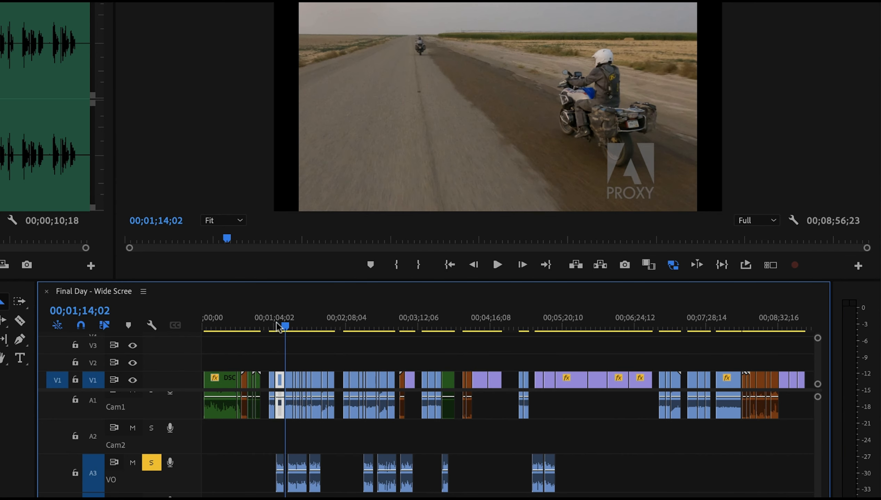
click(280, 485)
drag(279, 484, 246, 485)
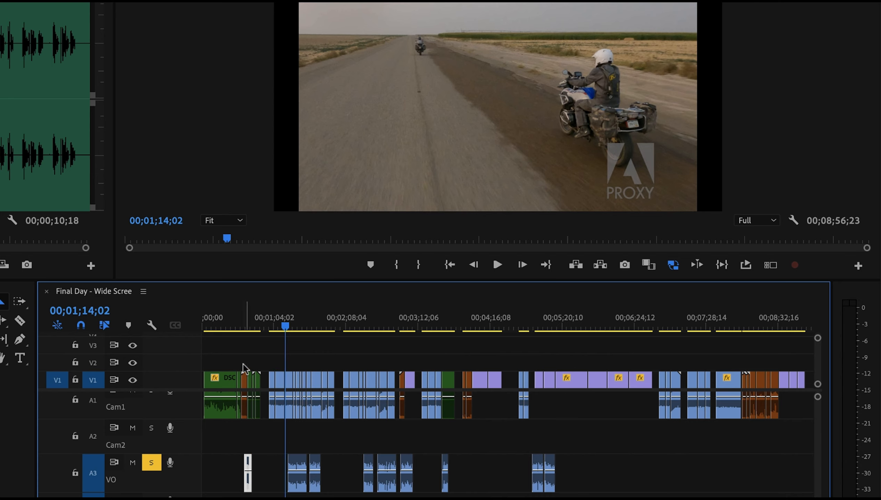
click(246, 317)
key(space)
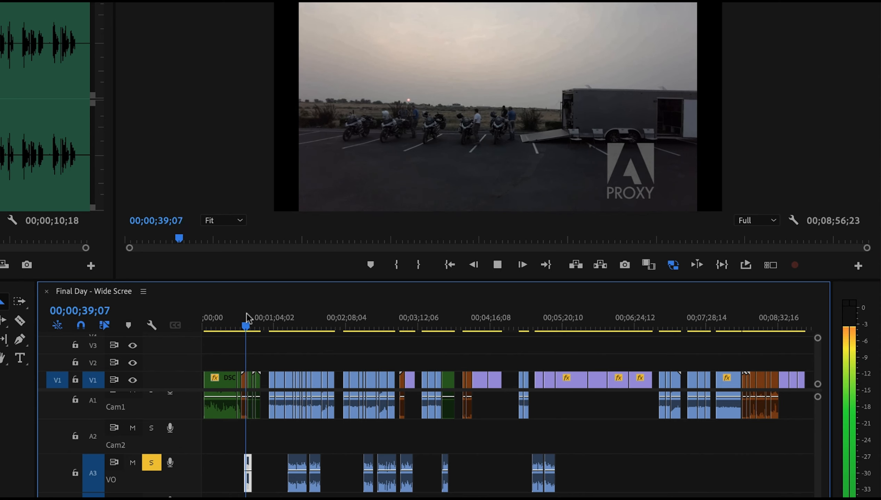
key(space)
- Shift the next two voice-over clips earlier so they start with the second clip group, and play that part back
mouse_move(298, 463)
mouse_down()
mouse_move(279, 464)
mouse_move(310, 464)
mouse_move(295, 463)
mouse_up()
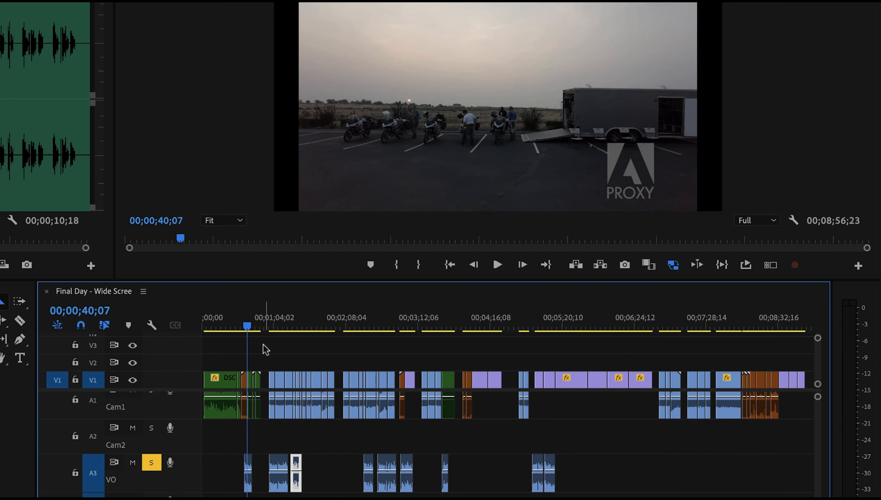
click(264, 323)
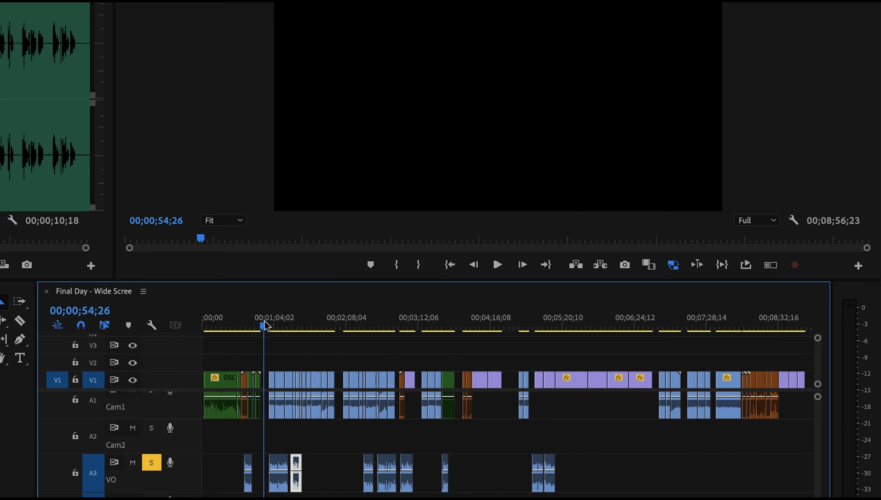
drag(265, 323, 266, 323)
key(space)
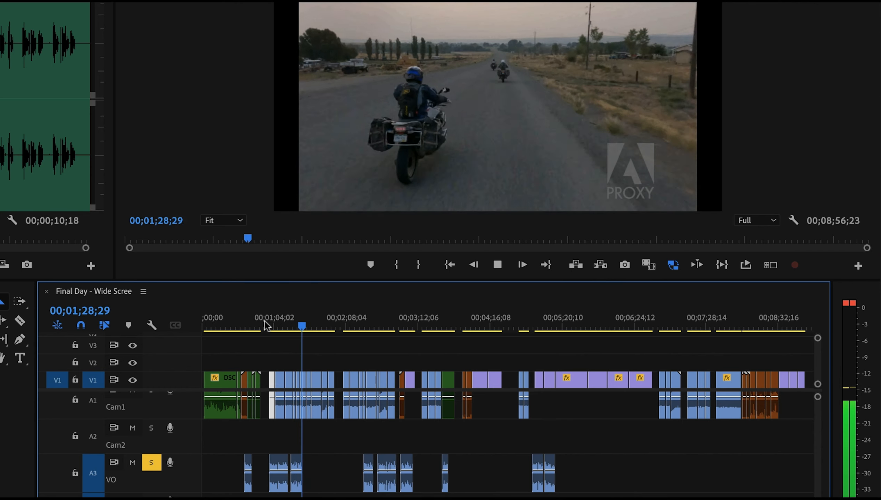
key(space)
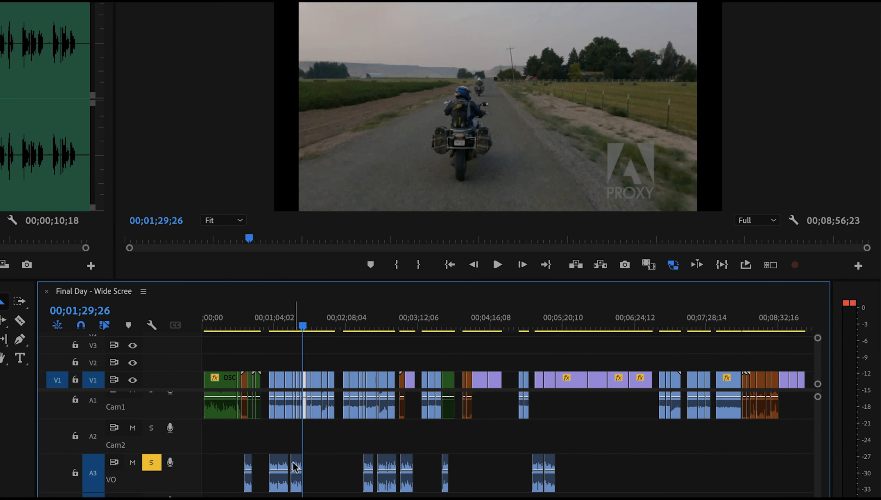
- Move the third voice-over clip on A3 to the start of the third clip group and set the playhead at 00;02;07;03
drag(295, 465, 347, 462)
mouse_move(347, 310)
mouse_down()
mouse_move(359, 311)
mouse_move(345, 316)
mouse_up()
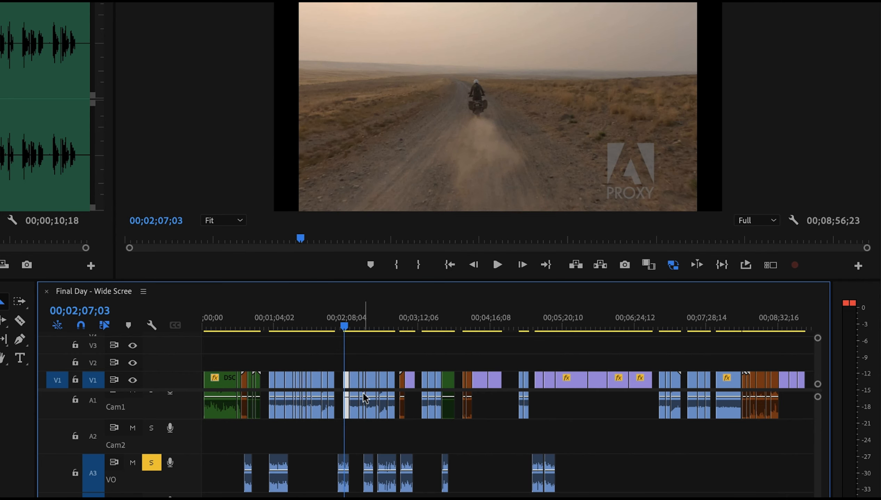
- Audition the second voice-over clip under the third clip group on A3
click(365, 313)
key(Up)
key(=)
key(space)
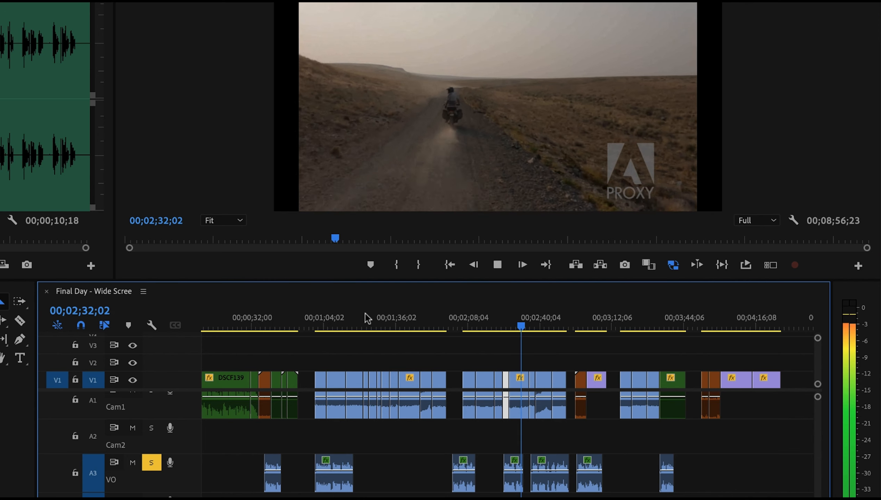
key(space)
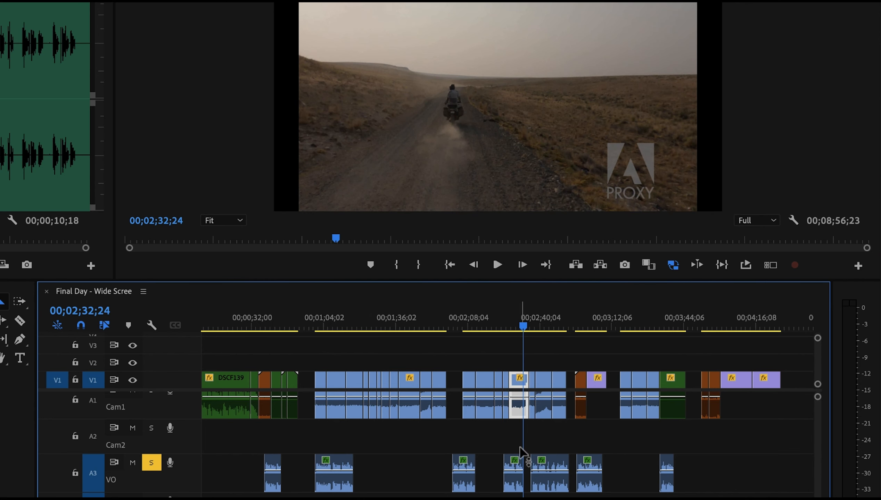
- Play back the last voice-over clip under the third clip group, then move the clip before it later so the two sit end to end
click(536, 324)
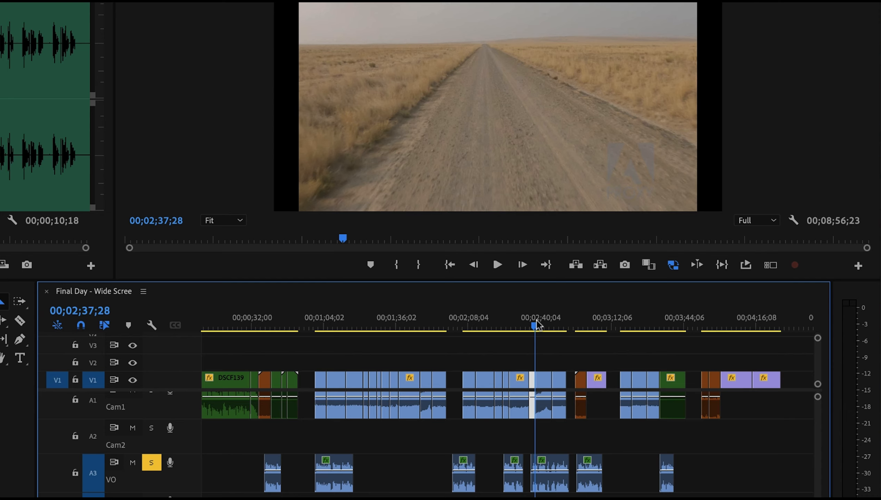
key(Up)
key(space)
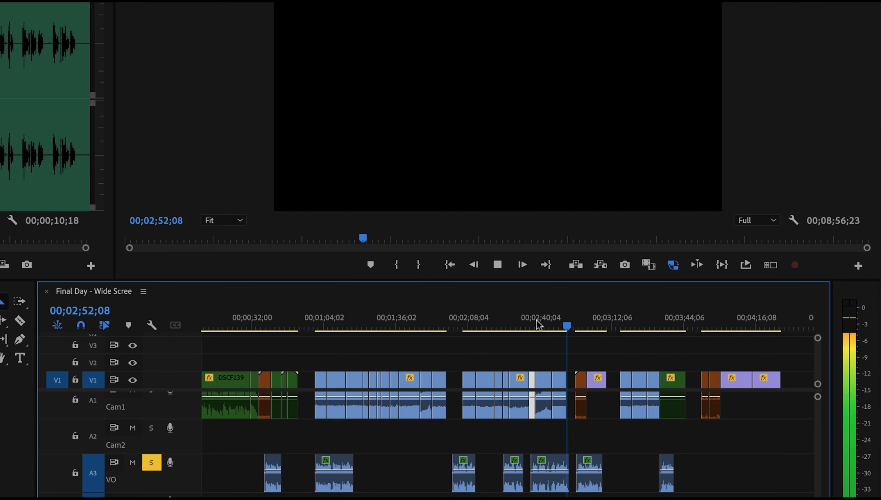
key(space)
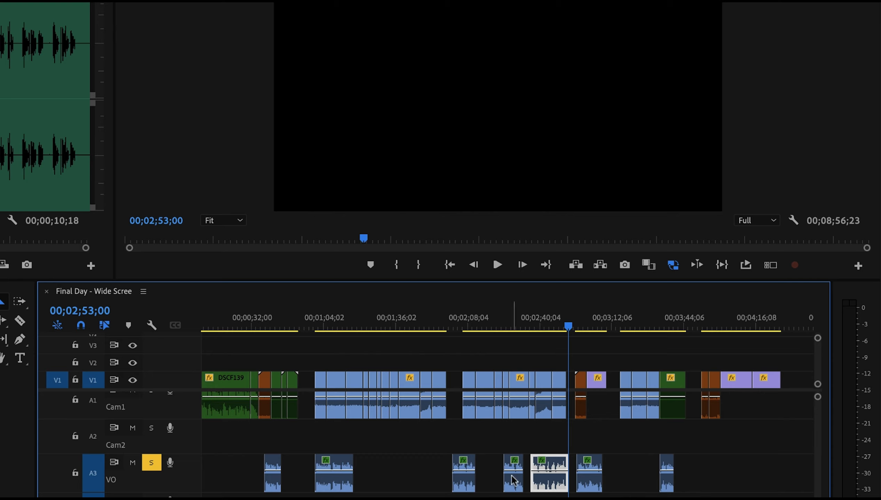
drag(513, 484, 523, 485)
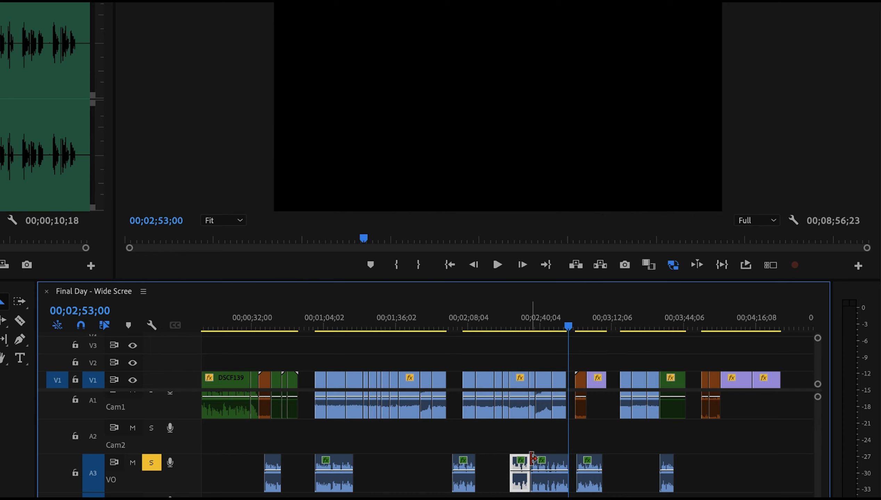
- Play back the fourth clip group from its first frame at 00;02;56;13 to check its voice-over clip
click(581, 327)
key(Up)
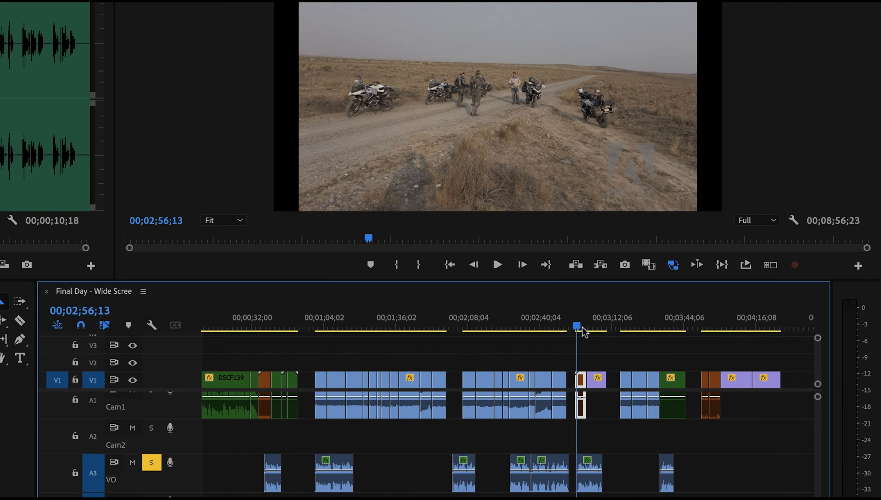
key(space)
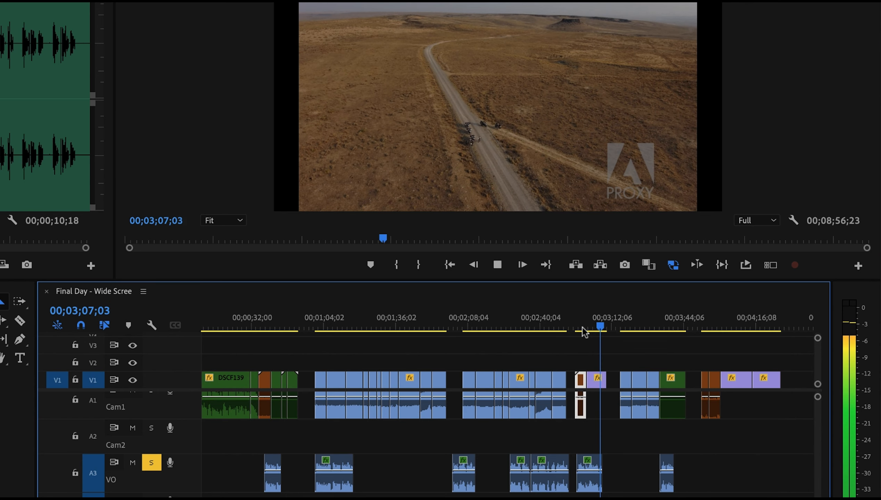
key(space)
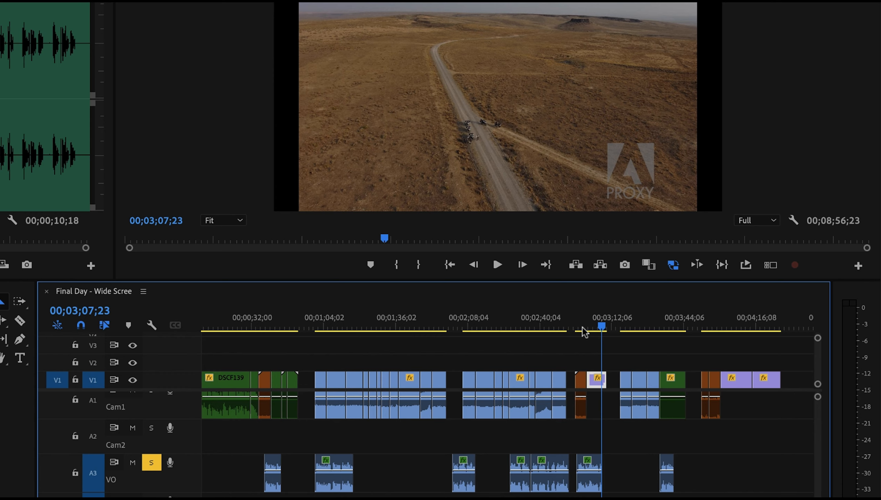
- Audition the short voice-over clip beneath the green video clip on A3
click(666, 462)
click(662, 325)
key(Up)
key(space)
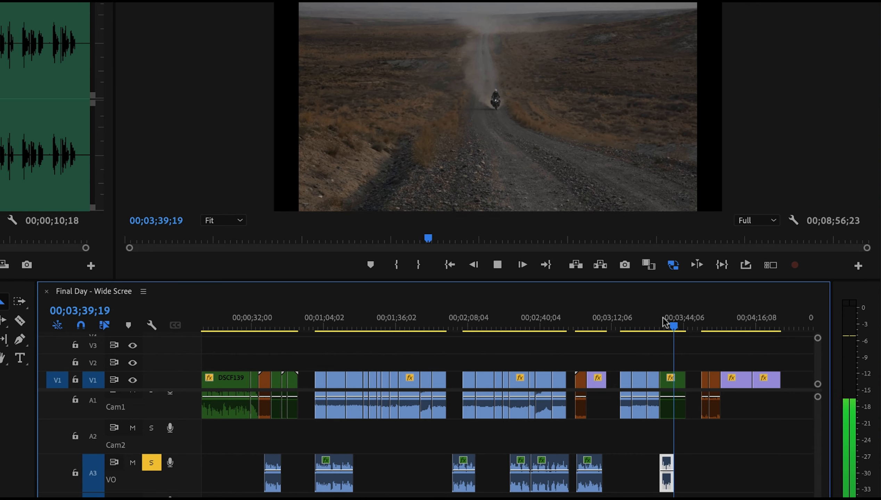
key(space)
- Audition the last two voice-over clips on A3, below the start of the long purple clip group
scroll(664, 317, down, 5)
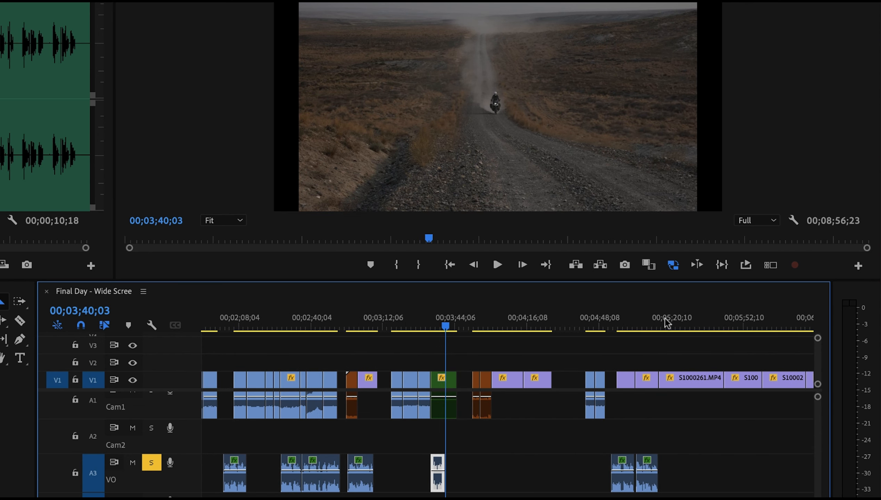
click(620, 325)
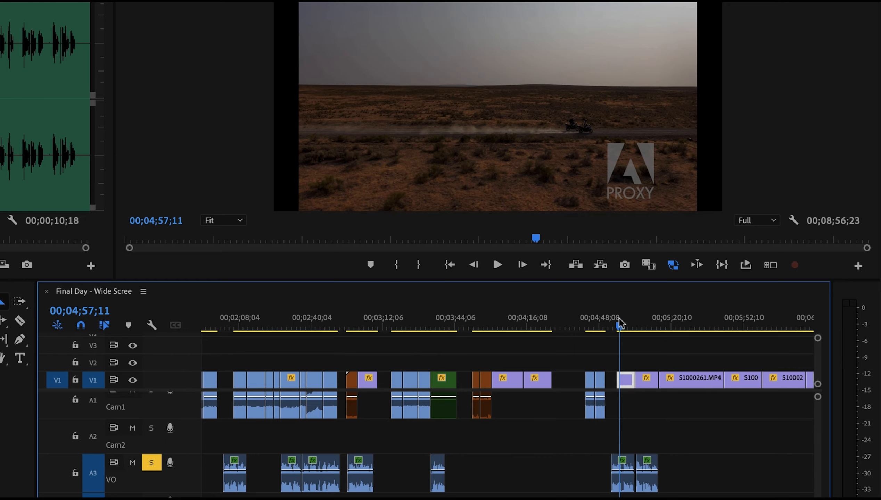
drag(615, 319, 613, 321)
key(space)
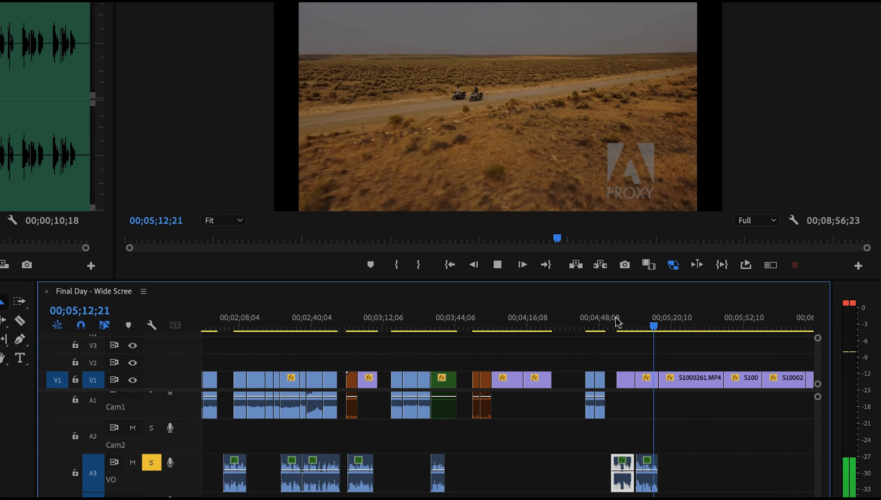
key(space)
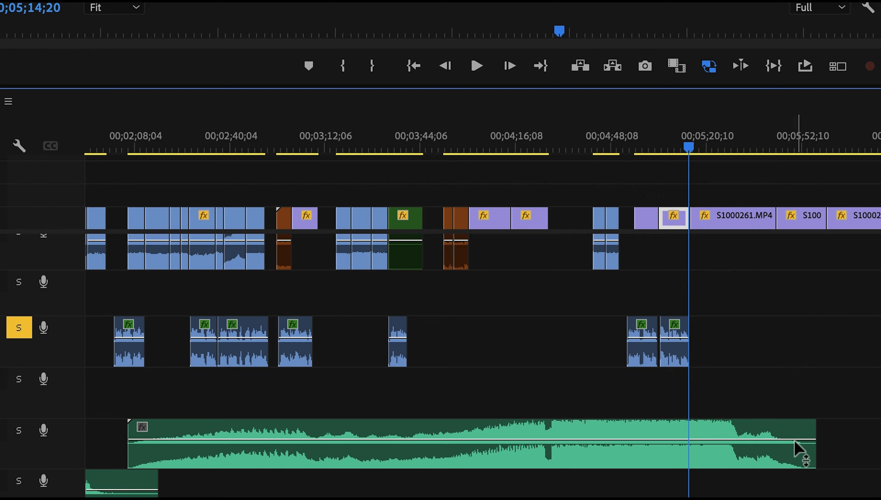
- Move the last two voice-over clips on A3 above the music's closing fade, starting at about 00;05;28 and placed side by side
drag(671, 349, 808, 338)
drag(643, 352, 738, 354)
drag(799, 351, 773, 354)
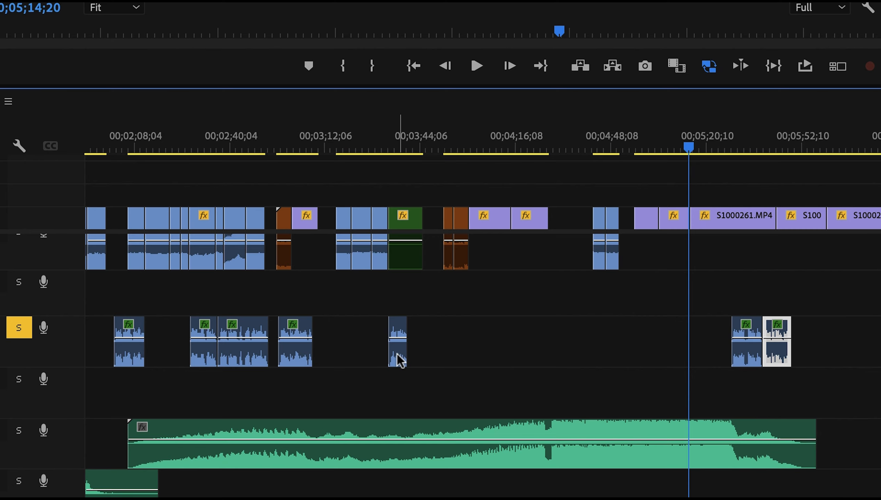
- Recheck the short voice-over clip under the green clip, then move it to about 00;04;17, just before the dip in the music
scroll(397, 353, up, 2)
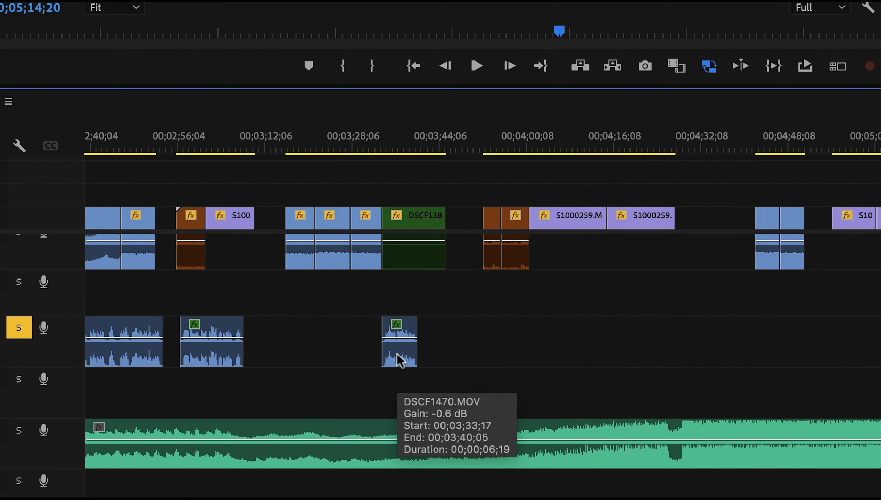
click(397, 134)
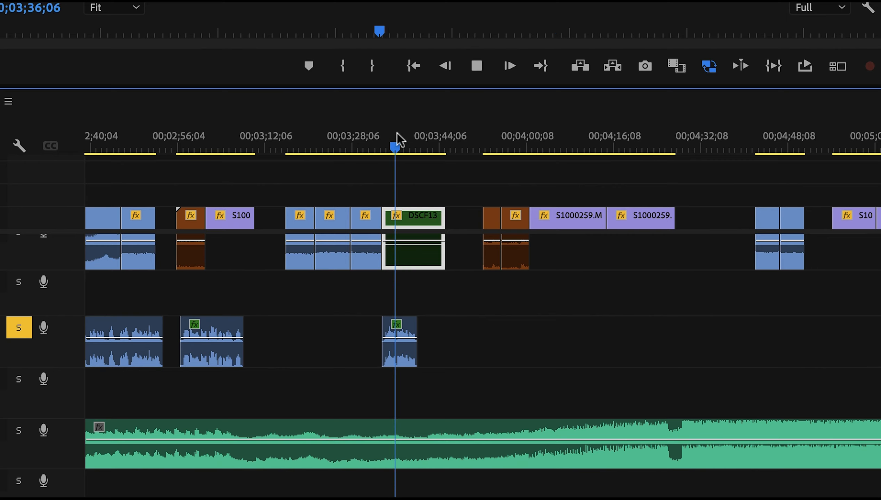
key(space)
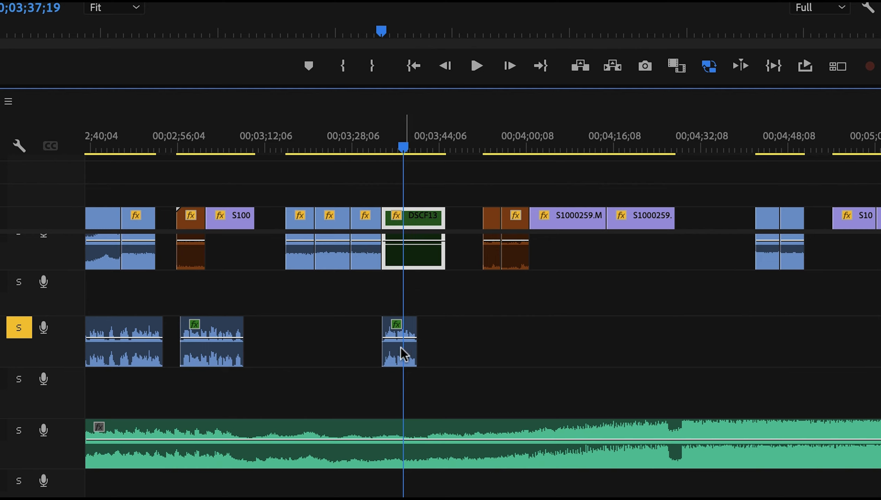
drag(395, 353, 515, 348)
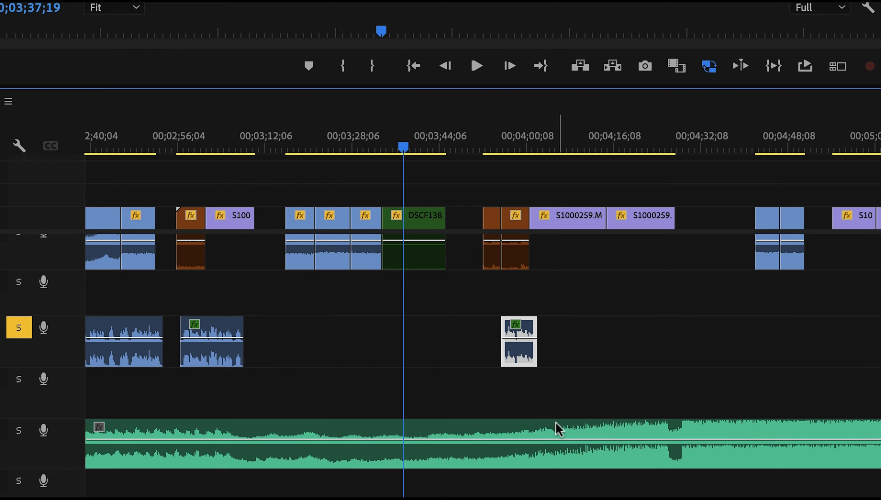
drag(528, 357, 630, 351)
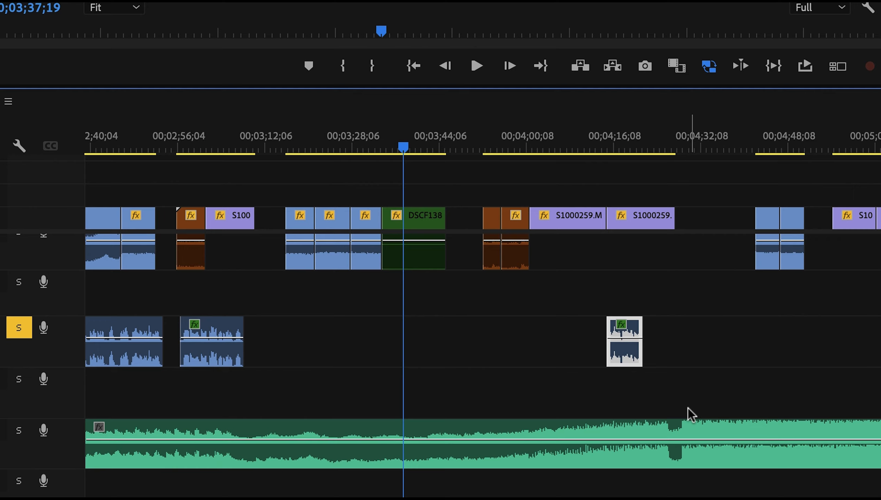
drag(629, 360, 639, 356)
- Select the voice-over clip under the fourth clip group and listen to its opening again
click(219, 334)
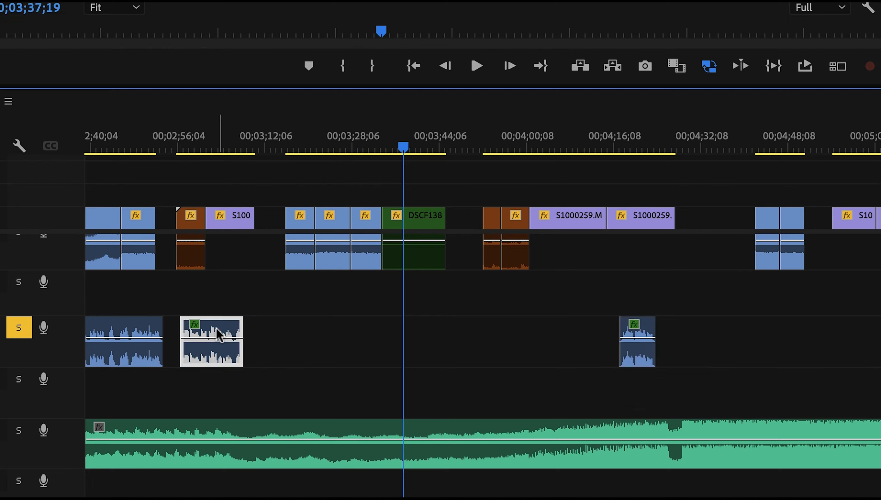
click(192, 146)
key(space)
key(space)
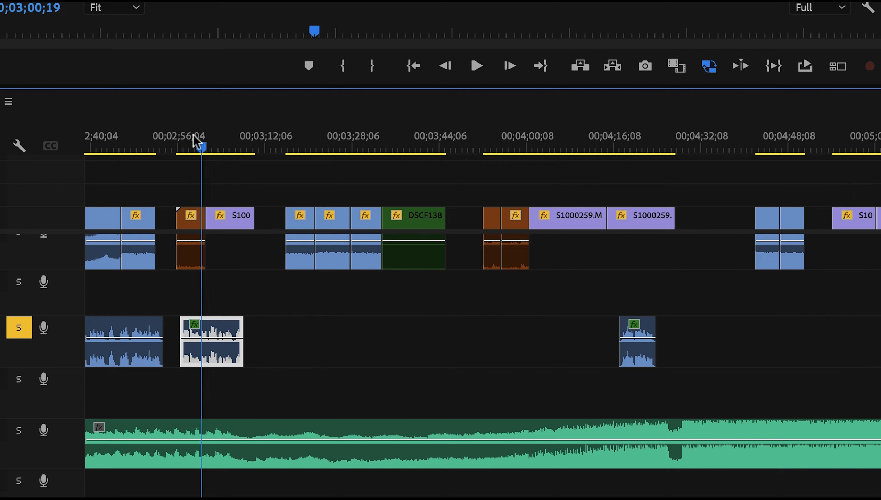